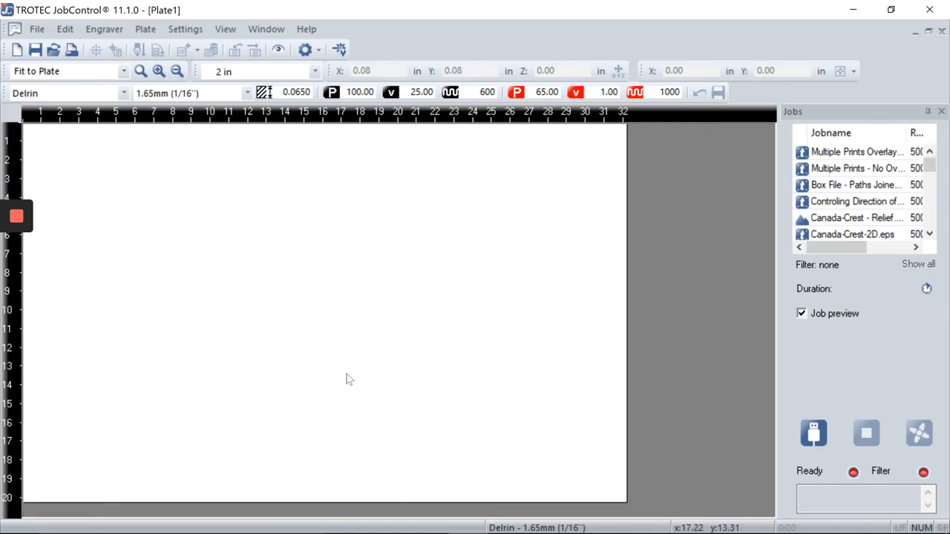
# Step: Open the Material database (Ctrl+M) on the Delrin 1.65mm (1/16") engrave and cut settings
pyautogui.hotkey('ctrl', 'm')
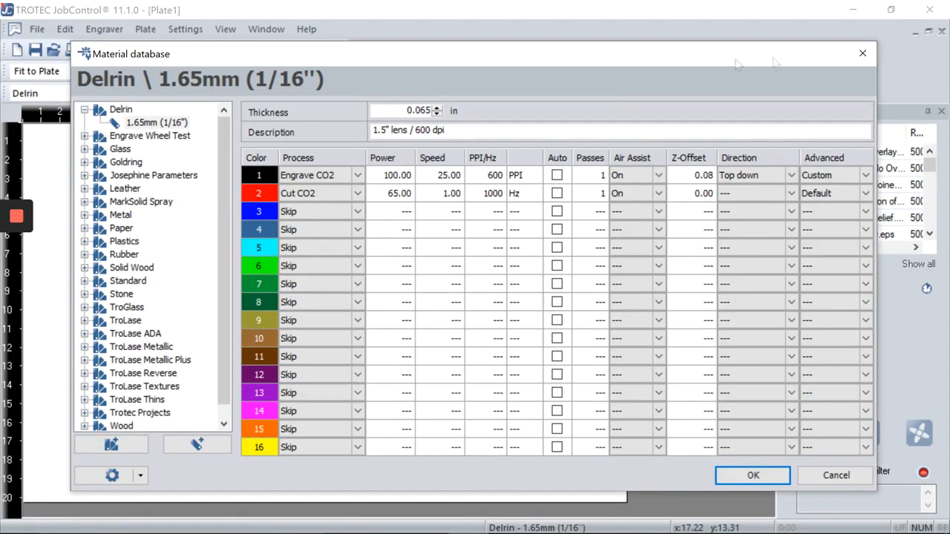
# Step: Reopen the Material database, nudge its window left, and collapse the Delrin group
pyautogui.click(861, 54)
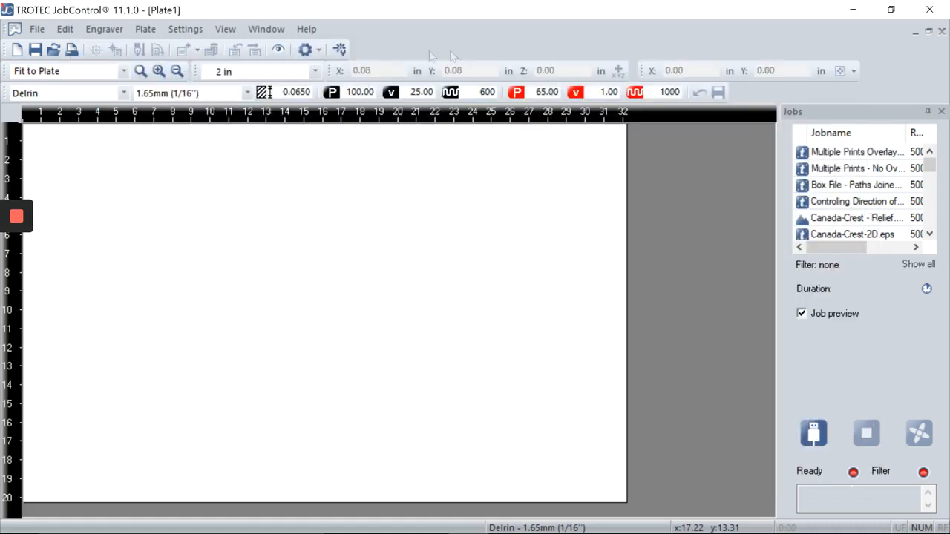
pyautogui.click(338, 49)
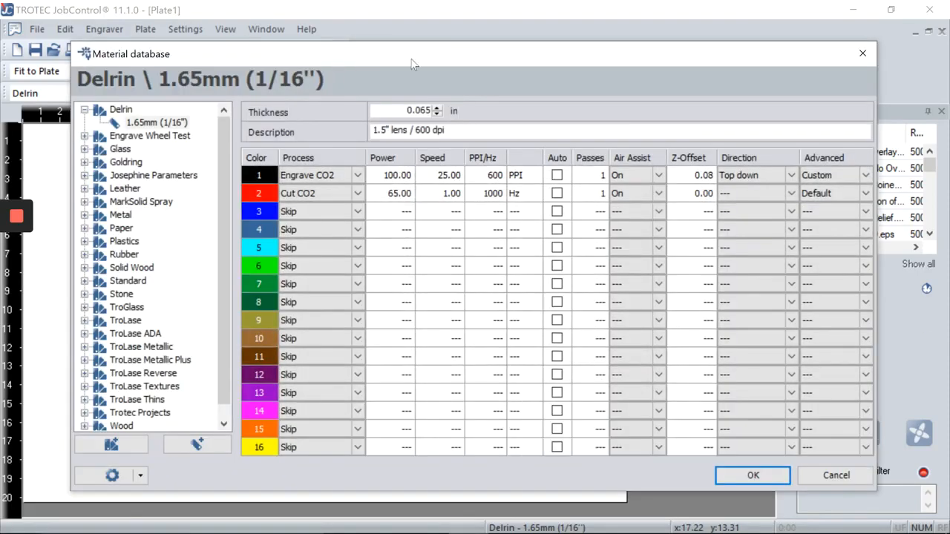
pyautogui.moveTo(413, 64); pyautogui.dragTo(401, 63)
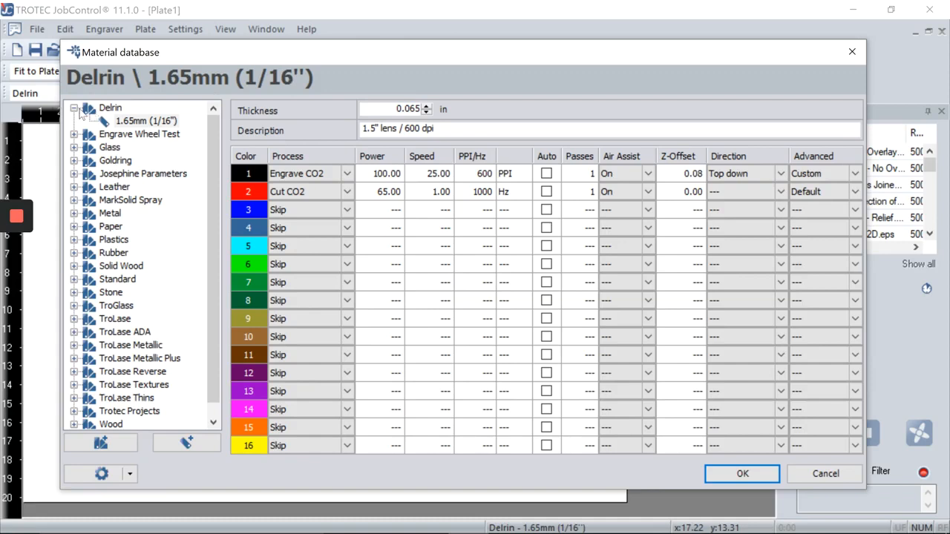
pyautogui.click(74, 109)
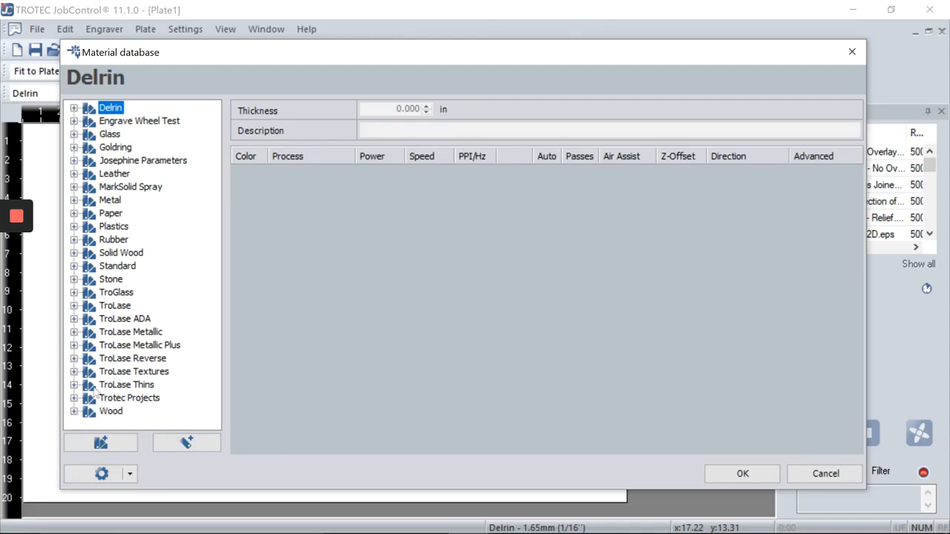
pyautogui.doubleClick(115, 227)
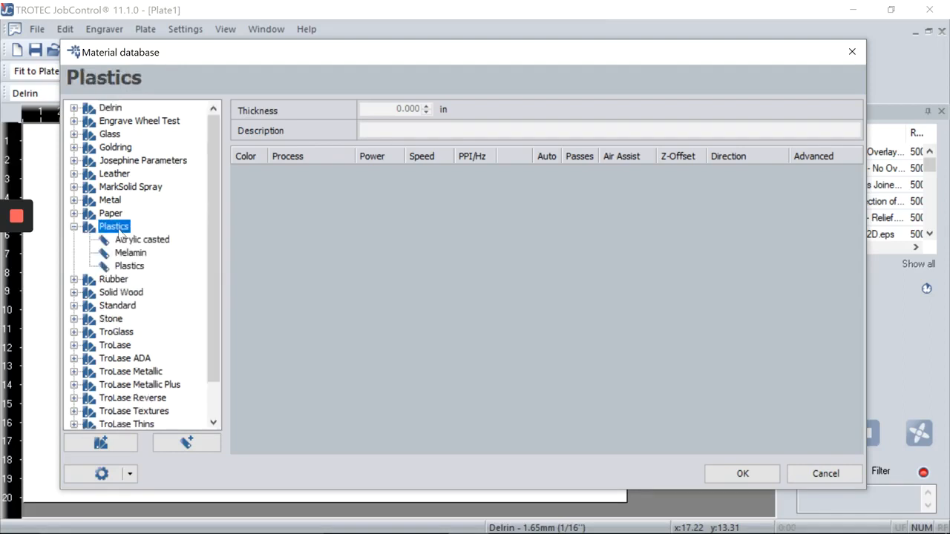
pyautogui.doubleClick(113, 215)
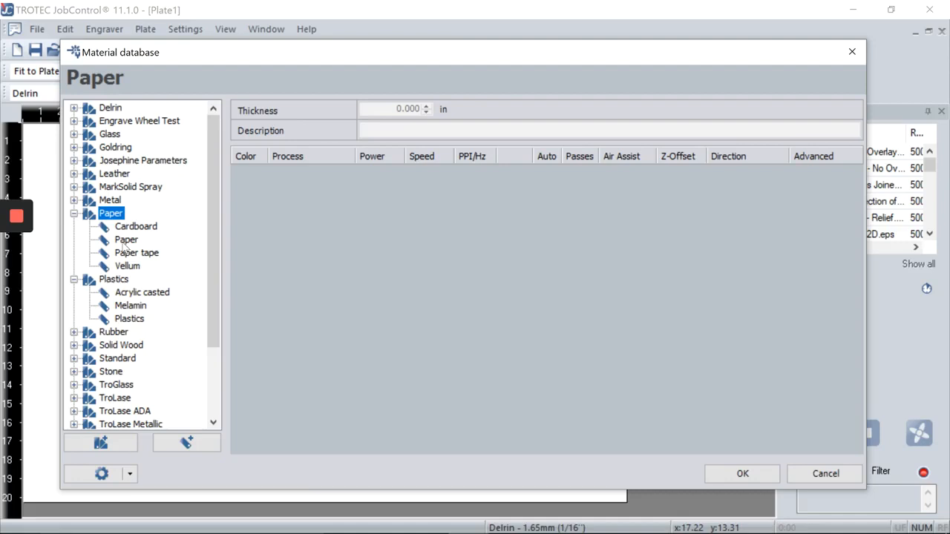
pyautogui.click(125, 241)
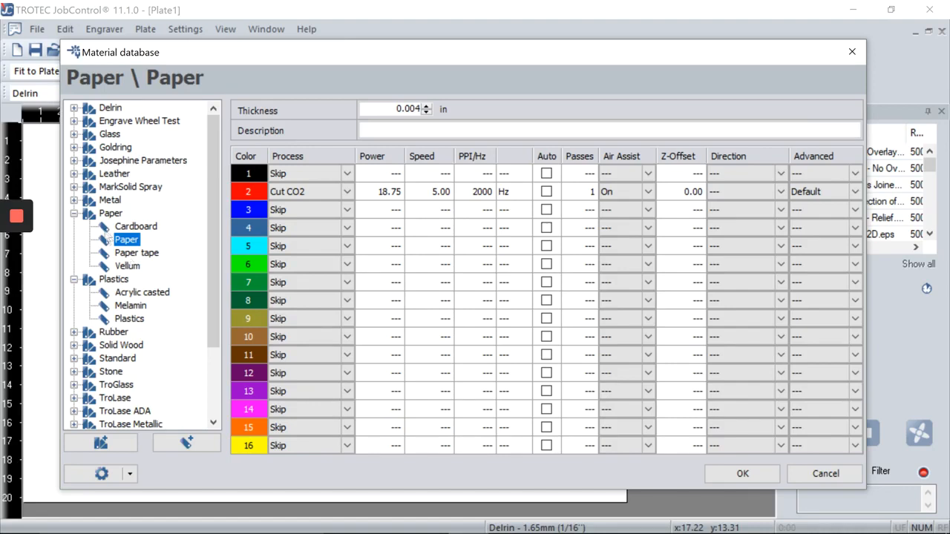
pyautogui.click(88, 215)
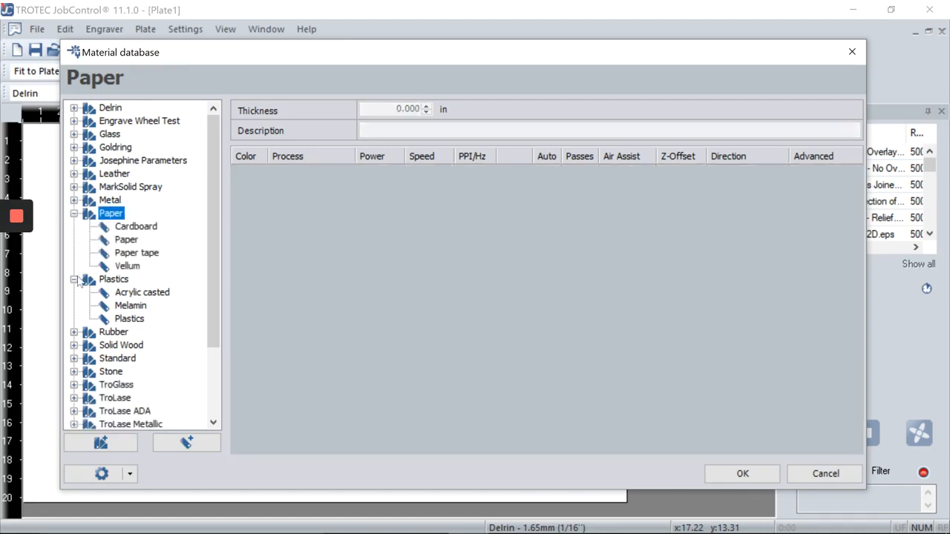
pyautogui.click(74, 279)
pyautogui.scroll(-2, 116, 360)
pyautogui.click(124, 346)
pyautogui.scroll(-2, 130, 348)
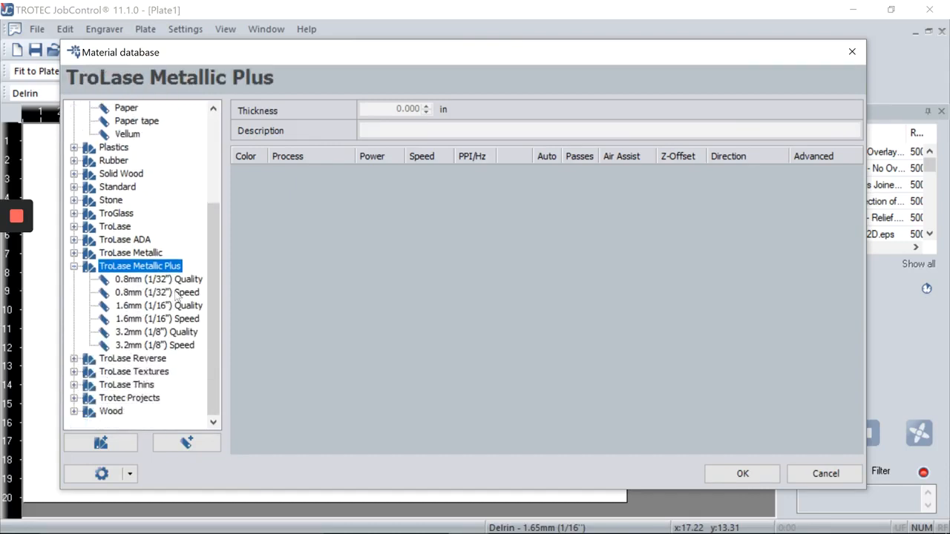
pyautogui.click(181, 280)
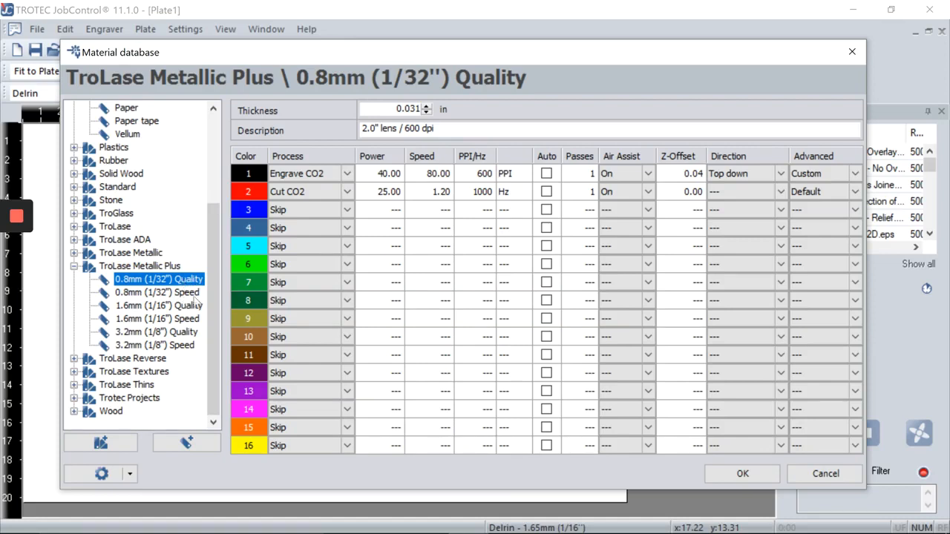
pyautogui.click(195, 295)
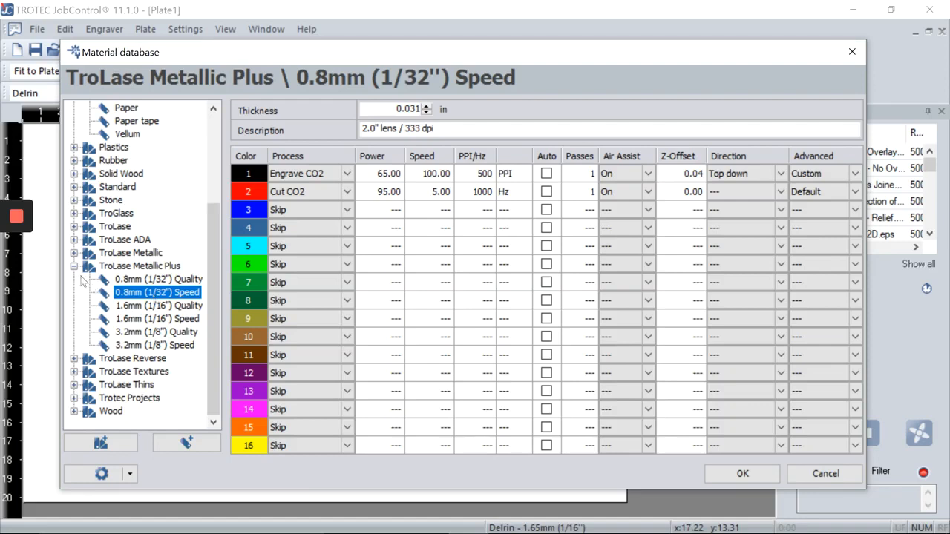
pyautogui.click(76, 268)
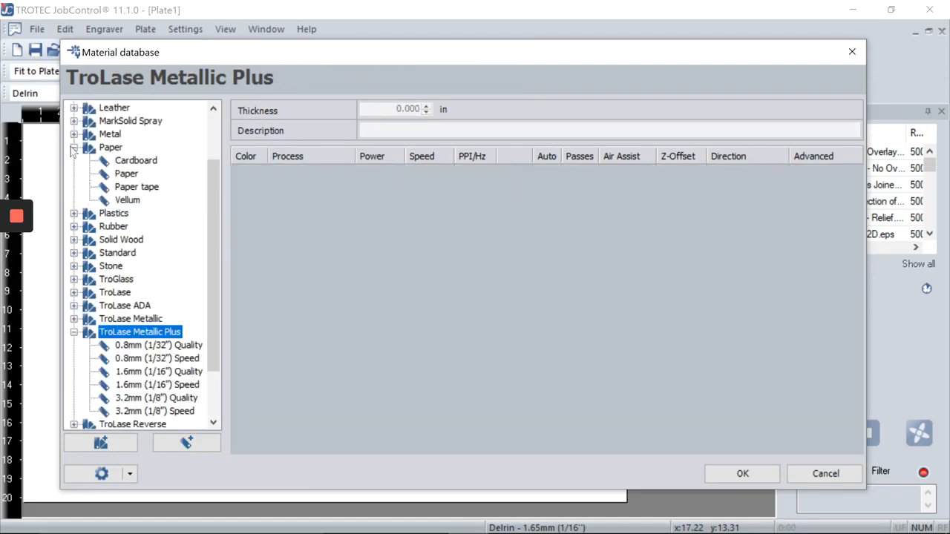
pyautogui.click(73, 148)
pyautogui.click(74, 279)
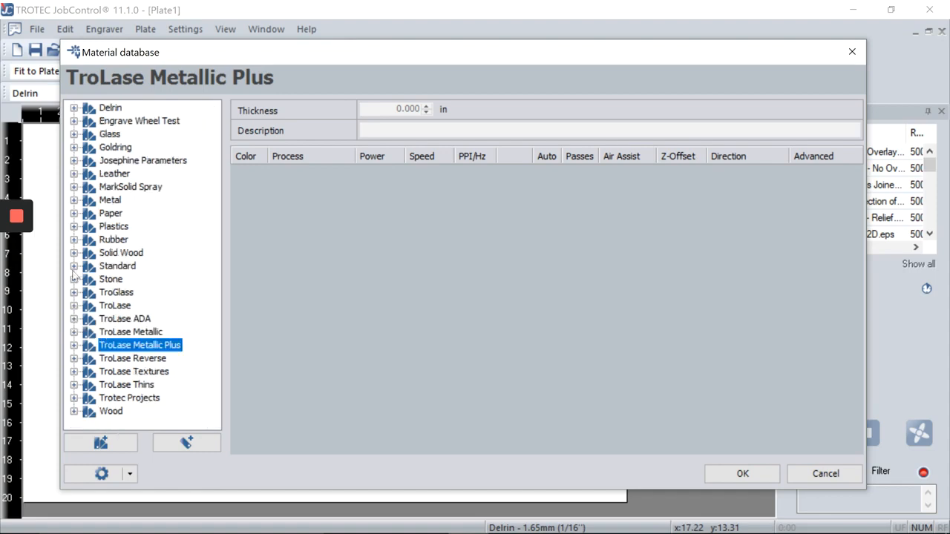
# Step: Create a top-level Client group with a subgroup named for the client inside it
pyautogui.rightClick(134, 431)
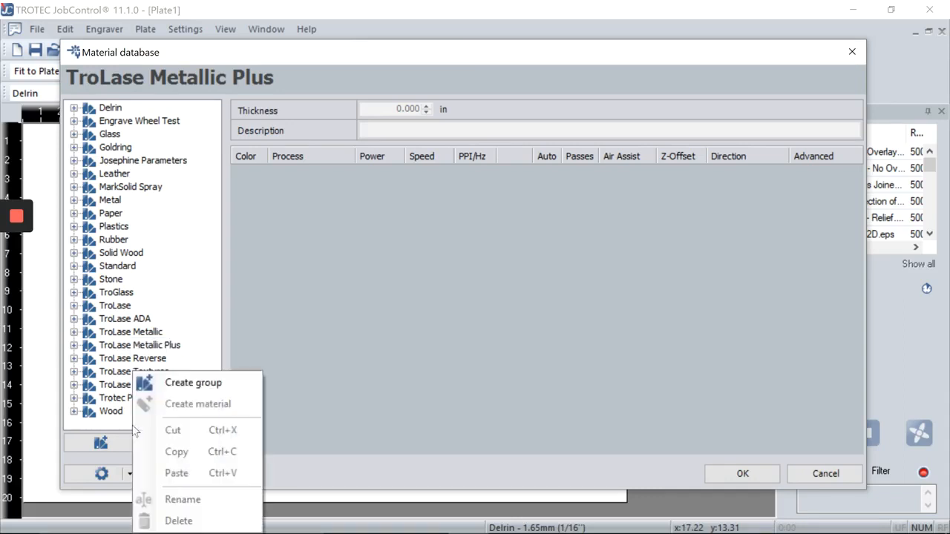
pyautogui.click(184, 384)
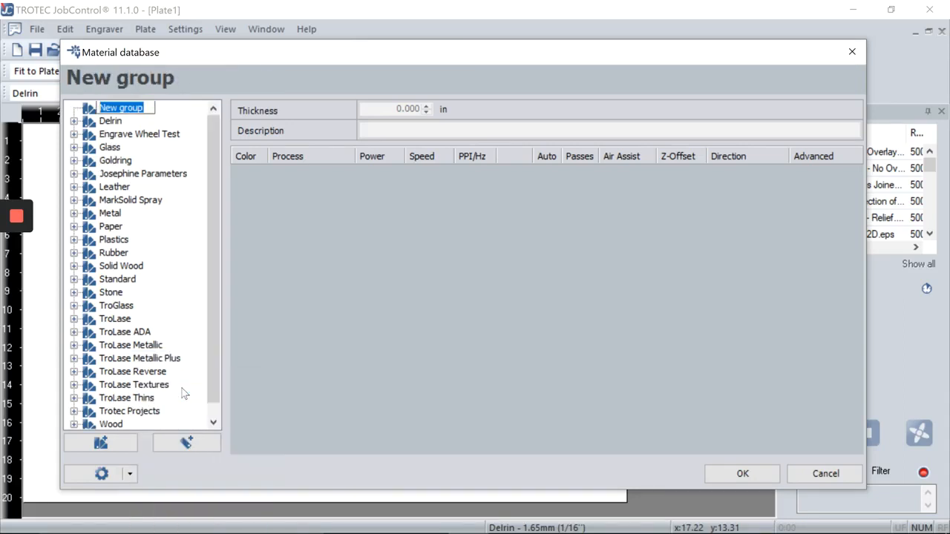
pyautogui.write('Client')
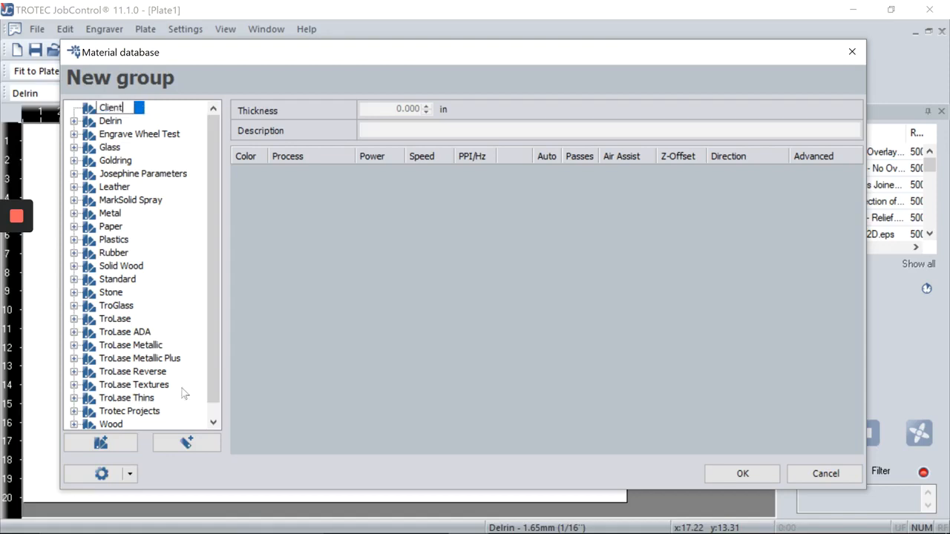
pyautogui.press('Return')
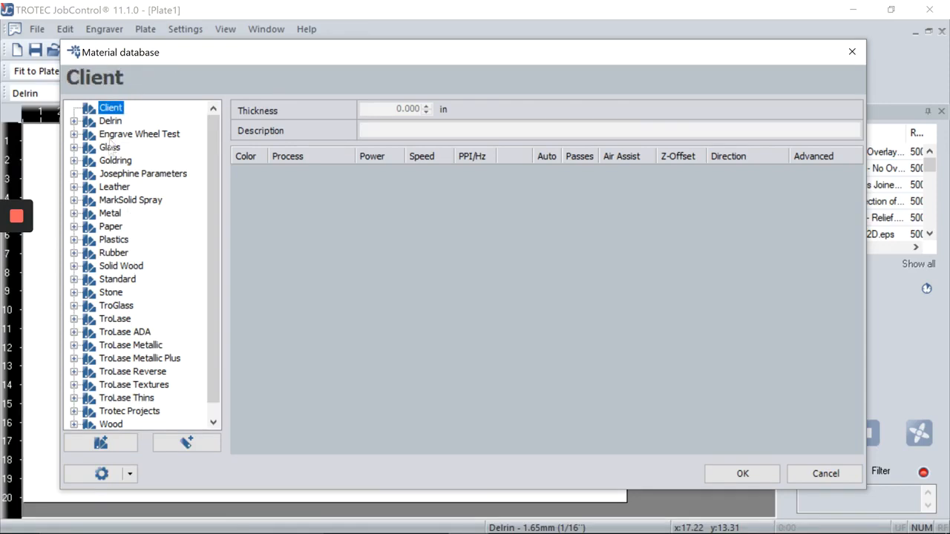
pyautogui.rightClick(111, 110)
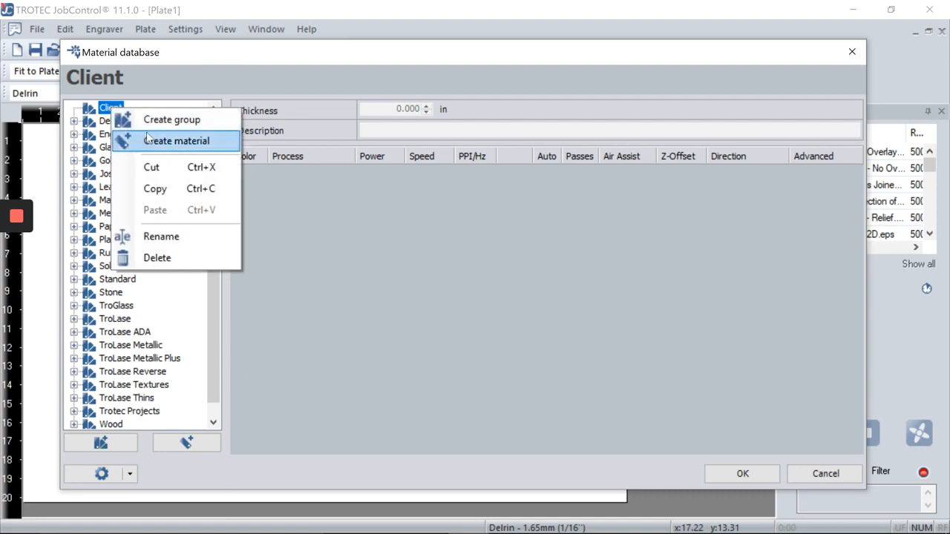
pyautogui.click(162, 121)
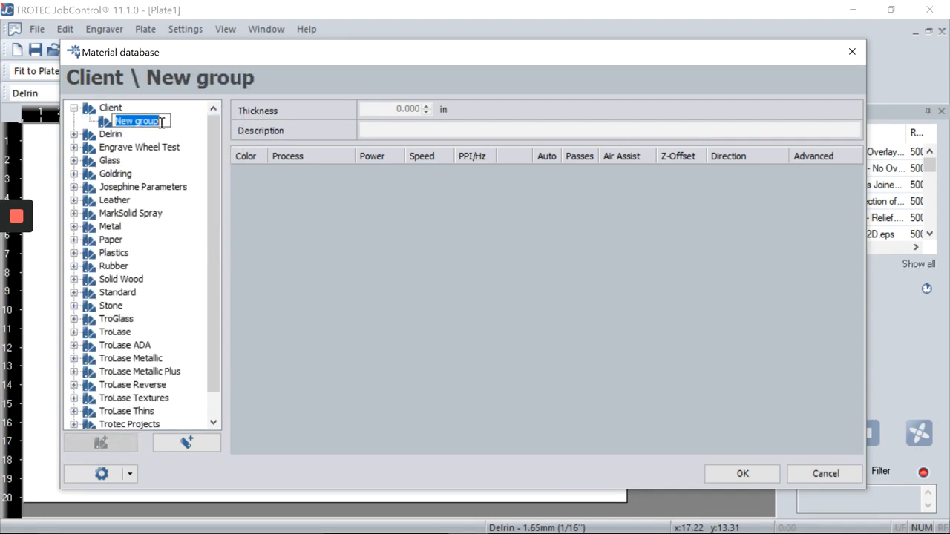
pyautogui.write('Bob')
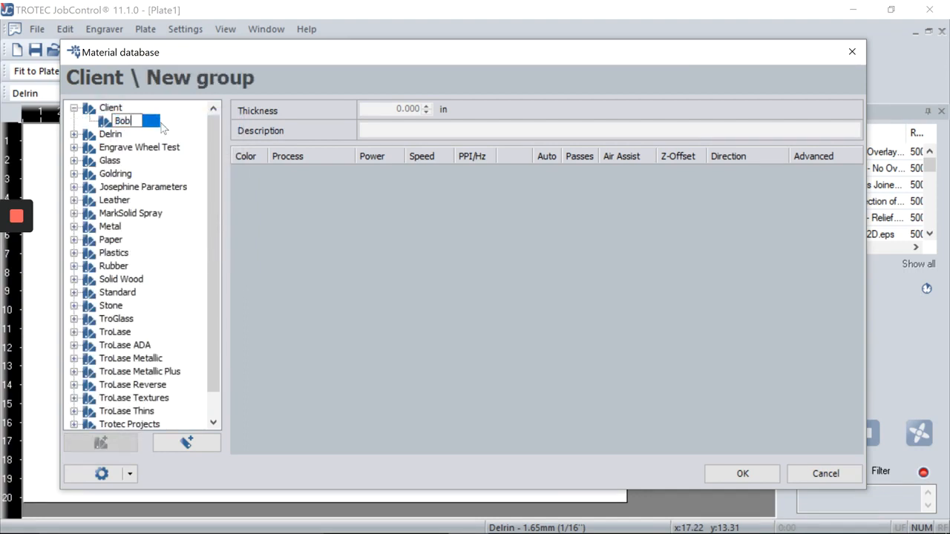
pyautogui.write("'s Burger")
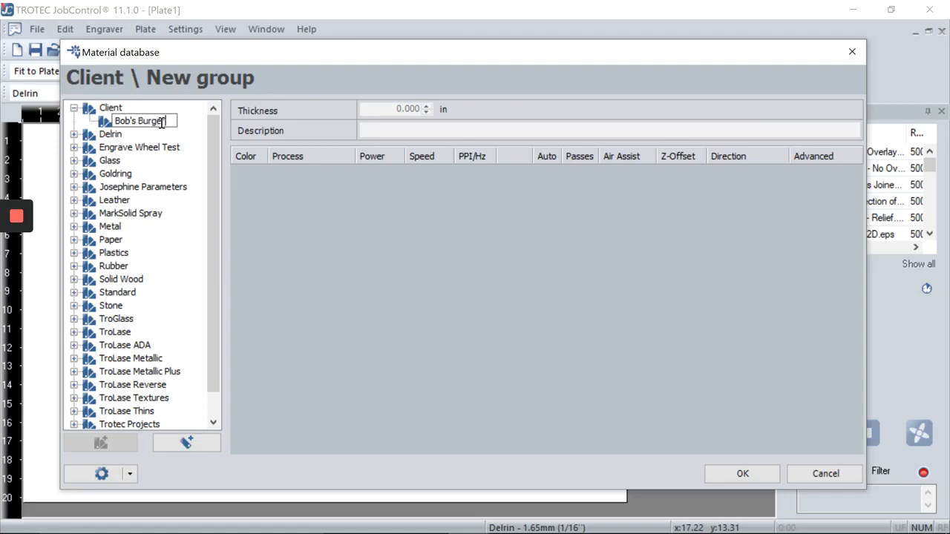
pyautogui.press('Return')
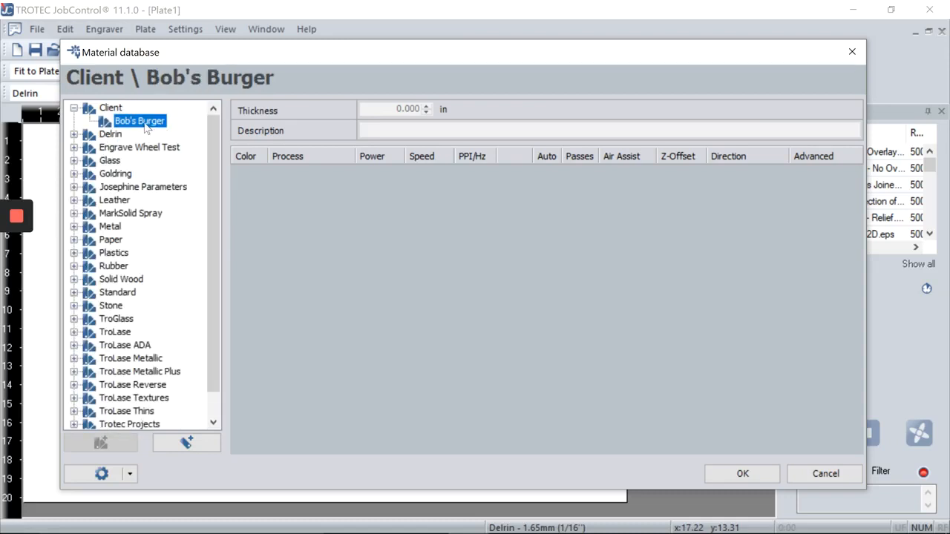
# Step: Add material Wedding Cards White to the client subgroup, described as '1mm white cardstock'
pyautogui.rightClick(148, 124)
pyautogui.click(160, 155)
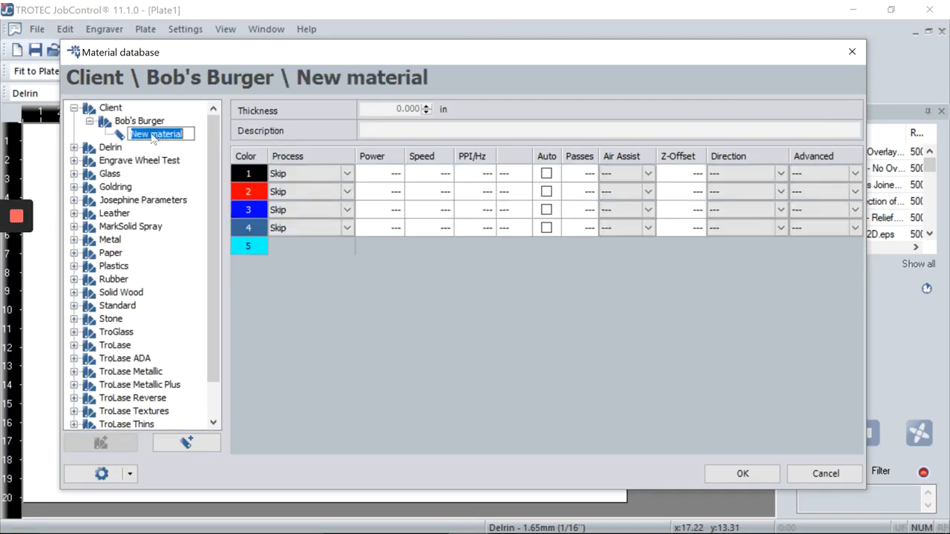
pyautogui.write('Wedding C')
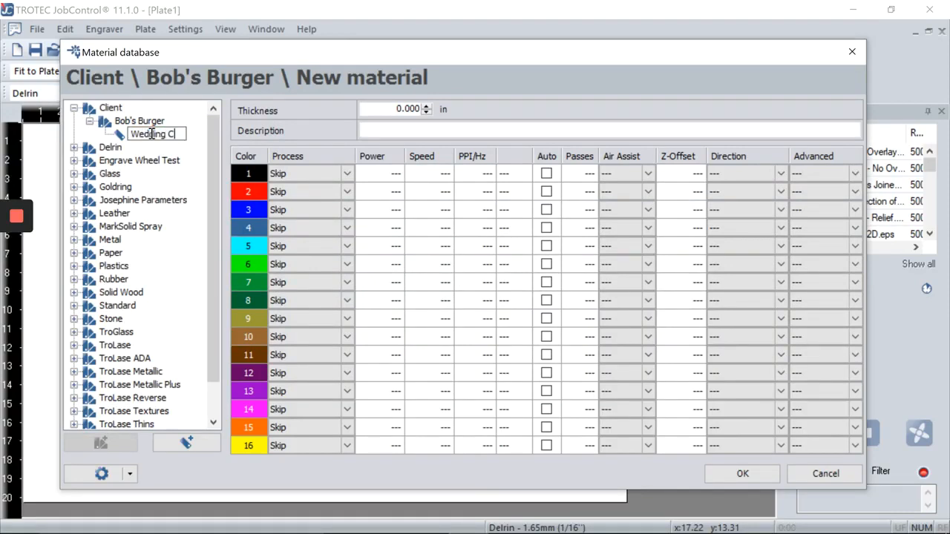
pyautogui.write('ards White')
pyautogui.press('Return')
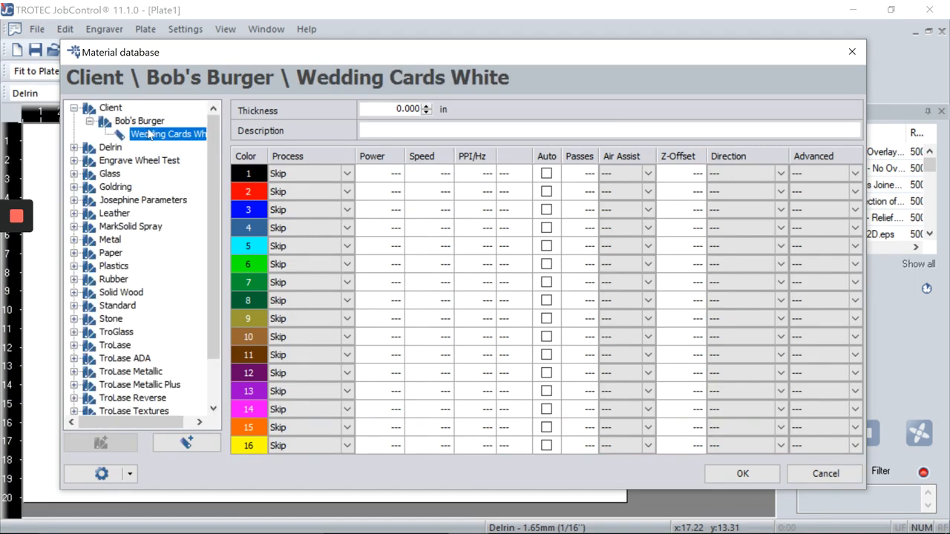
pyautogui.click(405, 133)
pyautogui.write('1mm white cardstock')
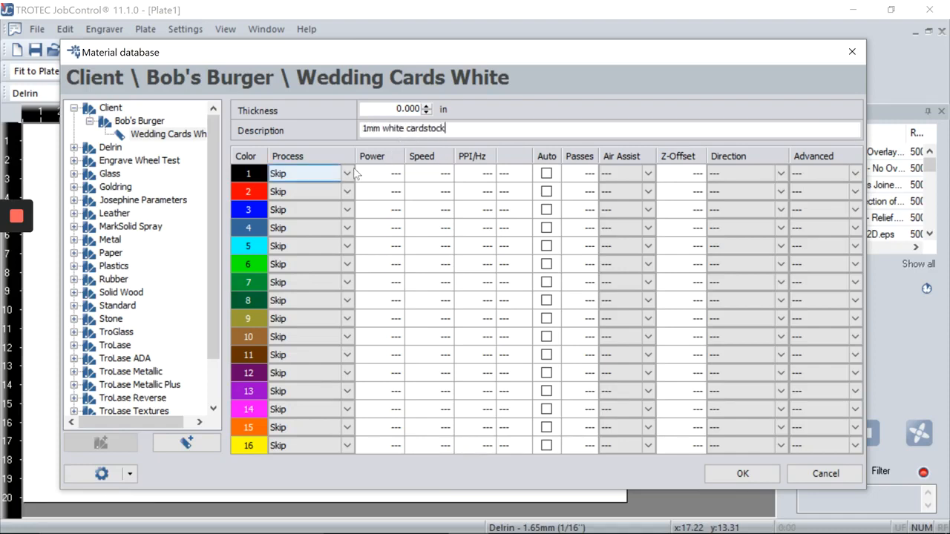
pyautogui.click(353, 172)
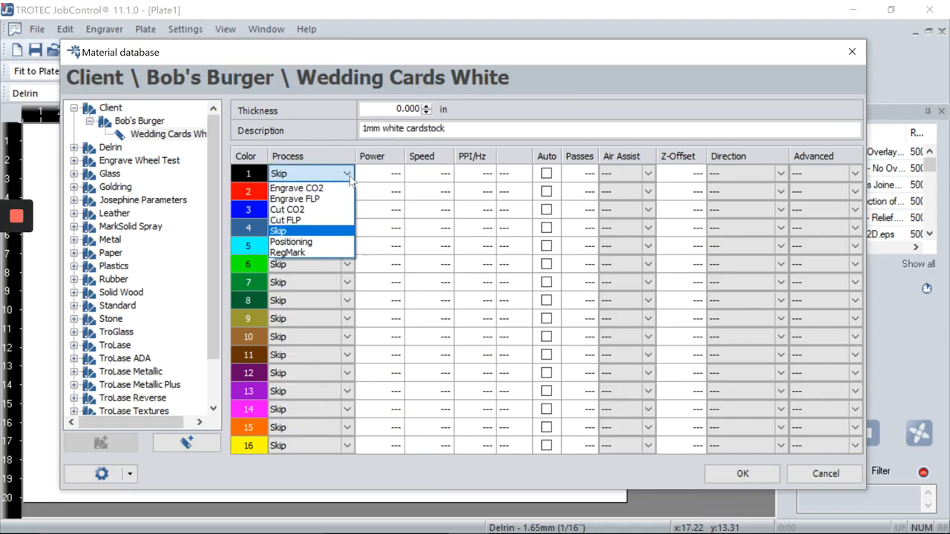
pyautogui.click(335, 189)
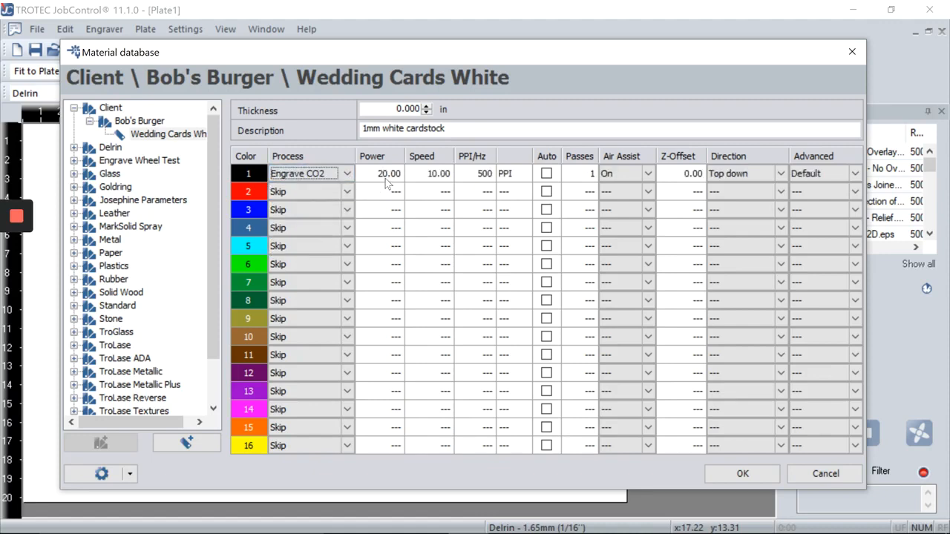
pyautogui.click(431, 173)
pyautogui.write('0')
pyautogui.click(380, 176)
pyautogui.write('25')
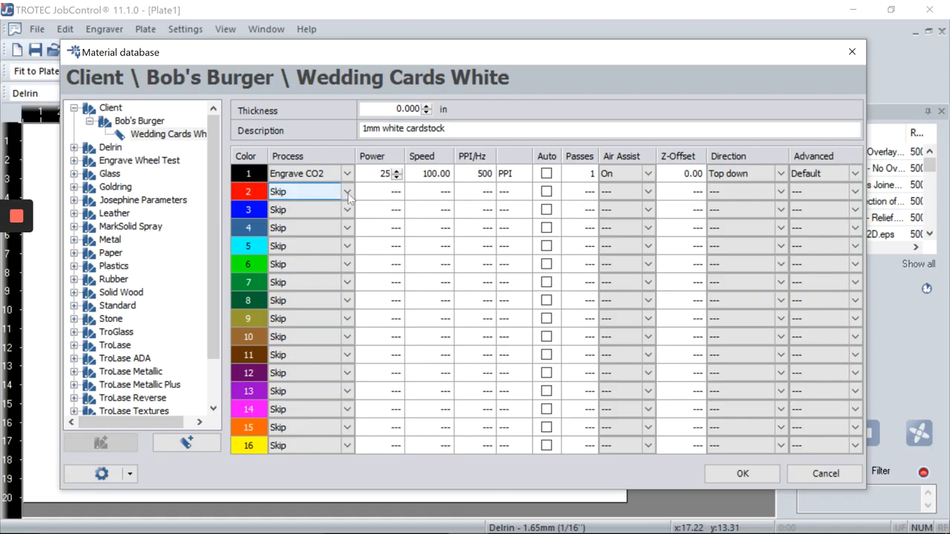
pyautogui.click(346, 193)
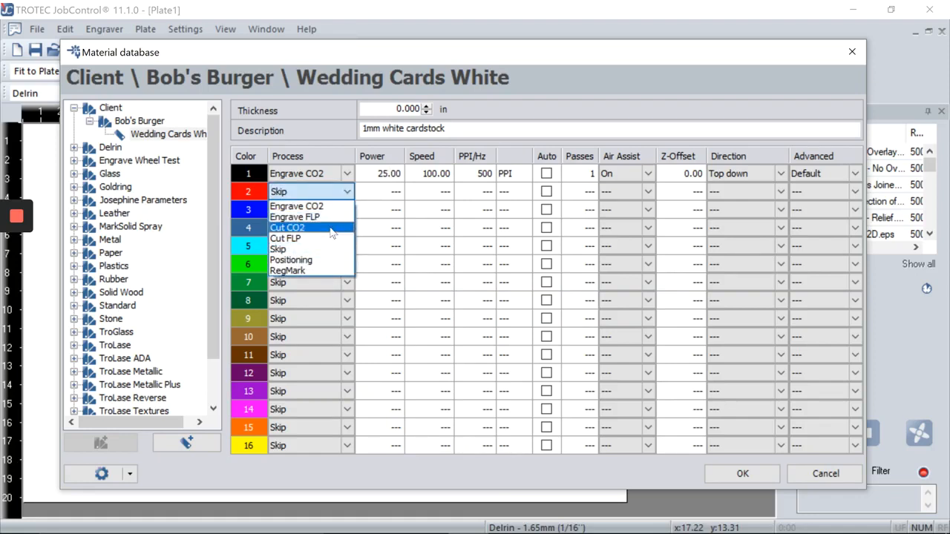
pyautogui.click(331, 228)
pyautogui.click(437, 193)
pyautogui.write('2')
pyautogui.click(349, 211)
pyautogui.click(349, 211)
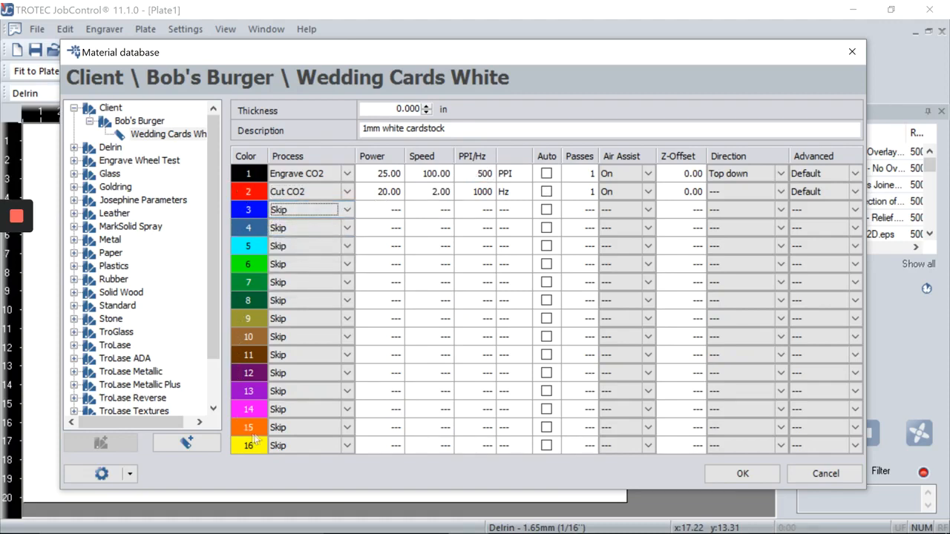
pyautogui.moveTo(247, 178)
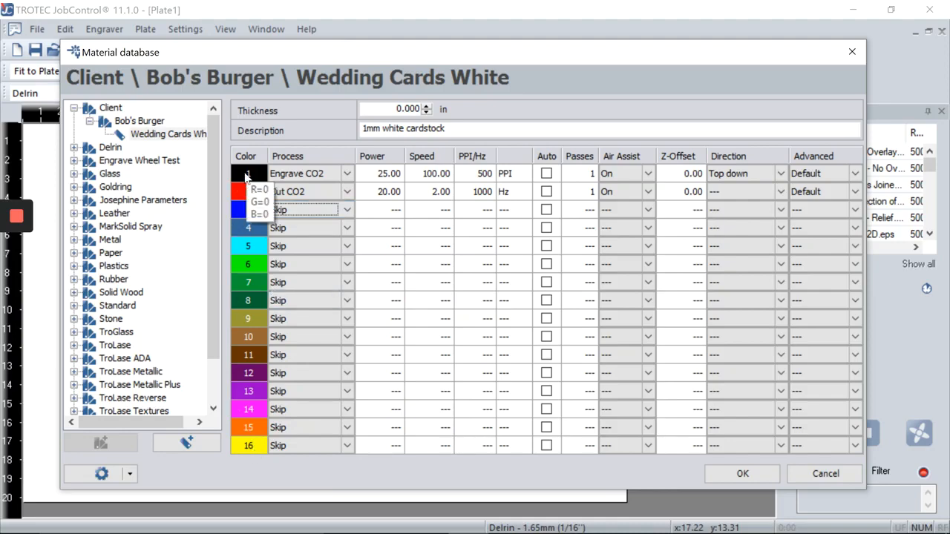
pyautogui.moveTo(250, 446)
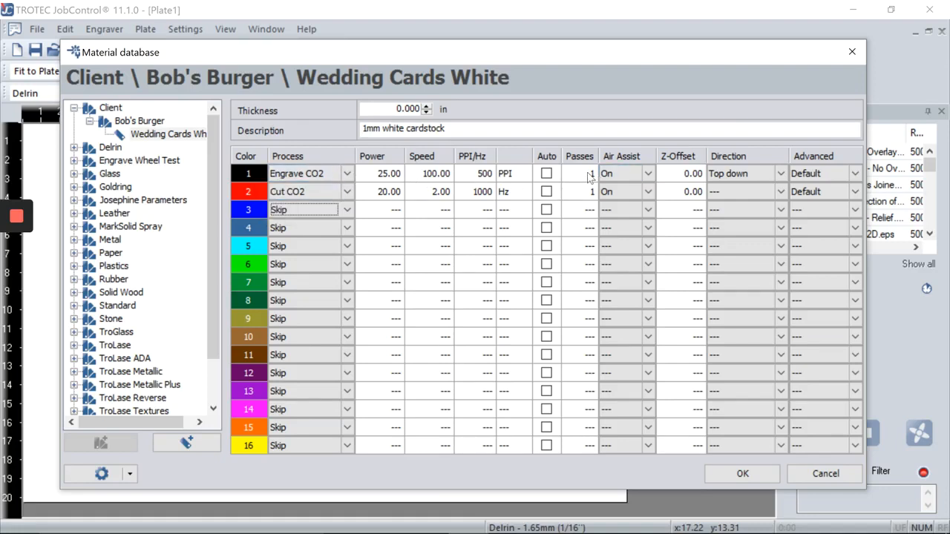
# Step: Keep the engrave row at 1 pass, switch its Air Assist Off, and keep Direction Top down
pyautogui.doubleClick(590, 176)
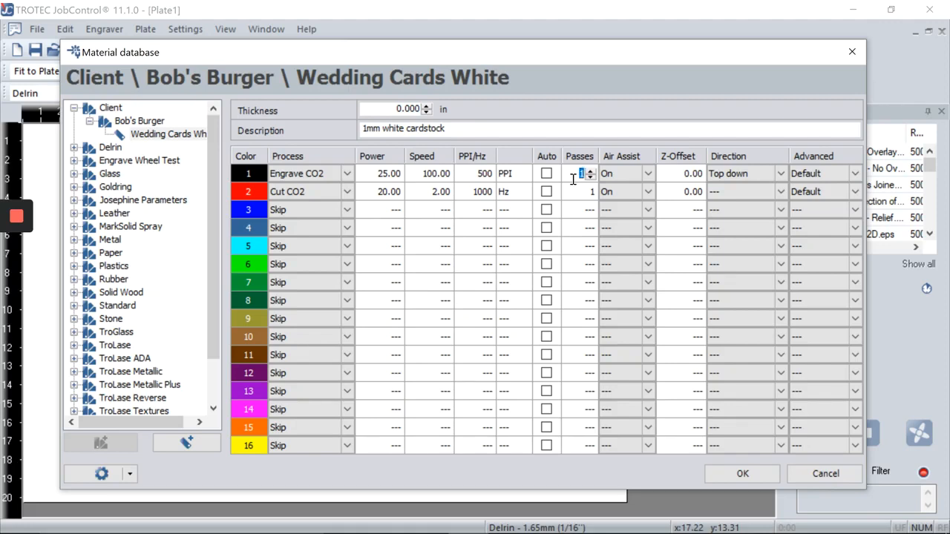
pyautogui.write('2')
pyautogui.doubleClick(576, 176)
pyautogui.write('1')
pyautogui.doubleClick(585, 175)
pyautogui.doubleClick(677, 176)
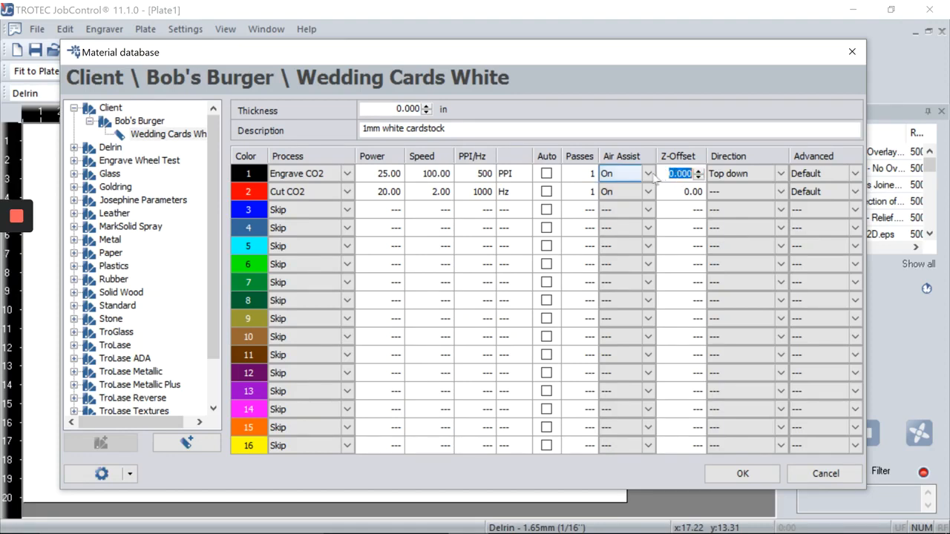
pyautogui.click(649, 175)
pyautogui.click(651, 187)
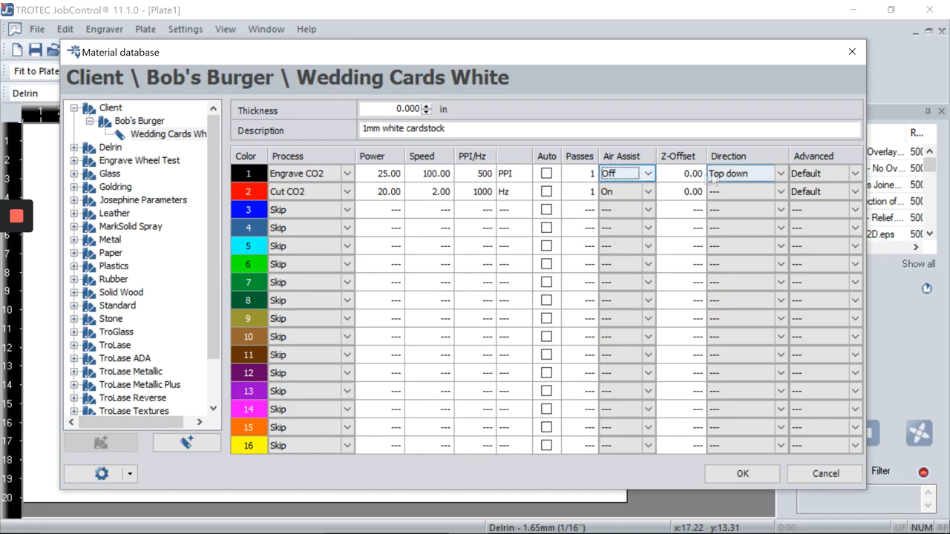
pyautogui.click(780, 175)
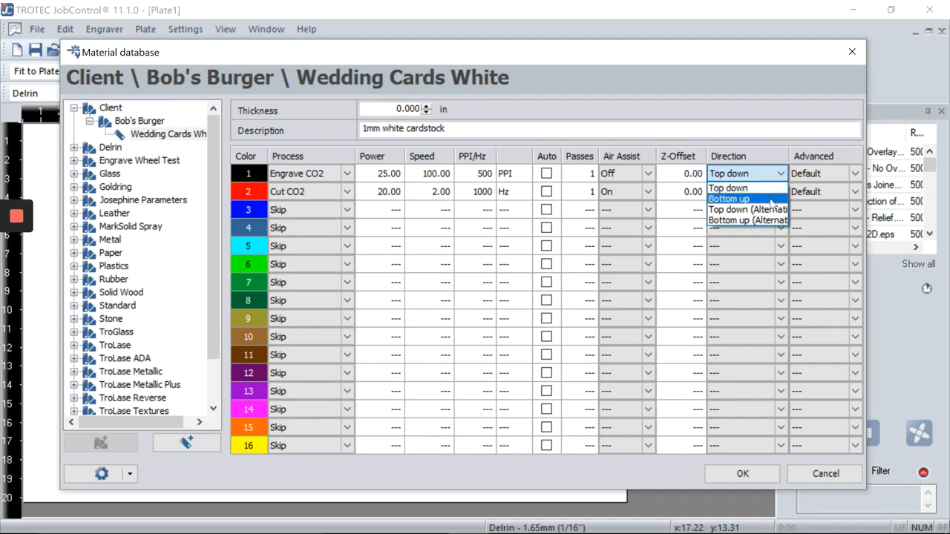
pyautogui.click(854, 182)
pyautogui.click(852, 178)
pyautogui.click(873, 195)
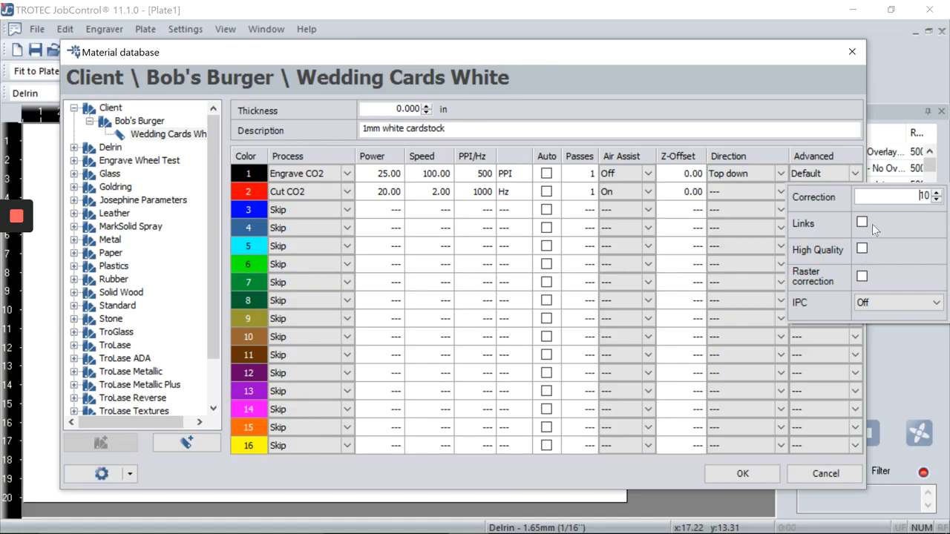
pyautogui.click(858, 174)
pyautogui.click(858, 177)
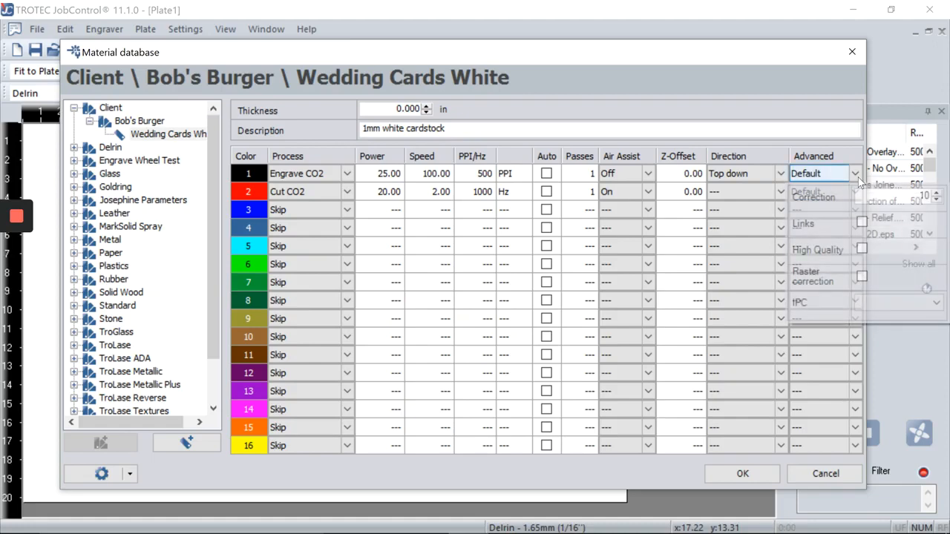
pyautogui.click(798, 110)
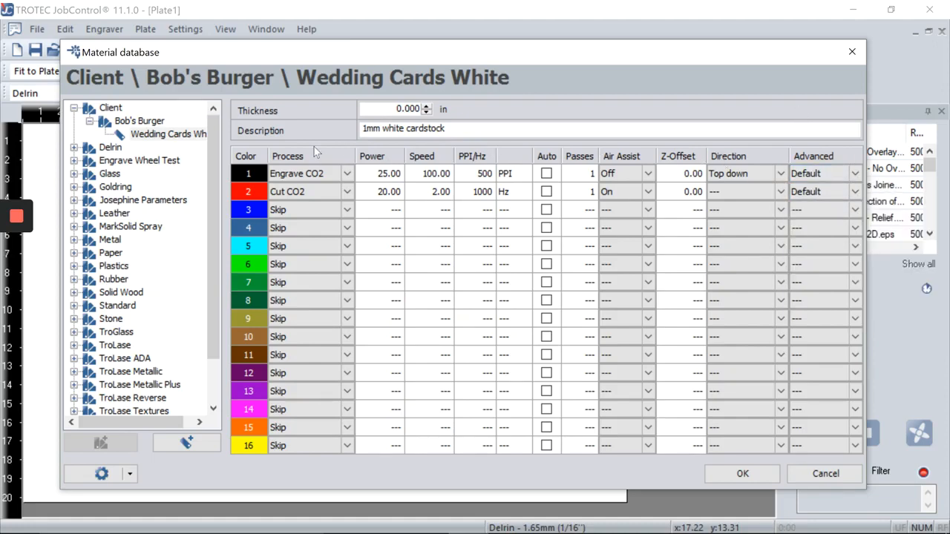
# Step: Try colour 3 as Engrave CO2 at power 25, speed 2, then revert it to Skip
pyautogui.click(137, 123)
pyautogui.click(165, 133)
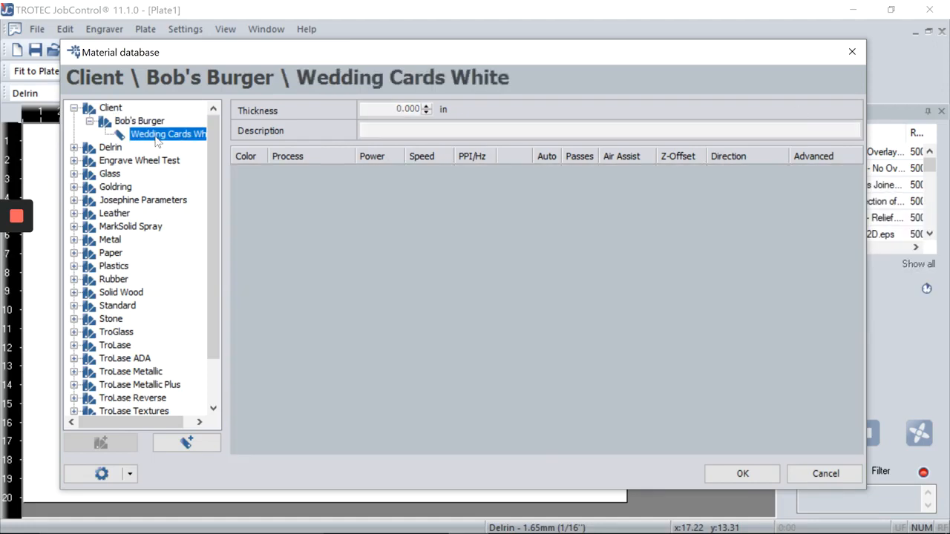
pyautogui.click(351, 212)
pyautogui.click(348, 210)
pyautogui.click(301, 221)
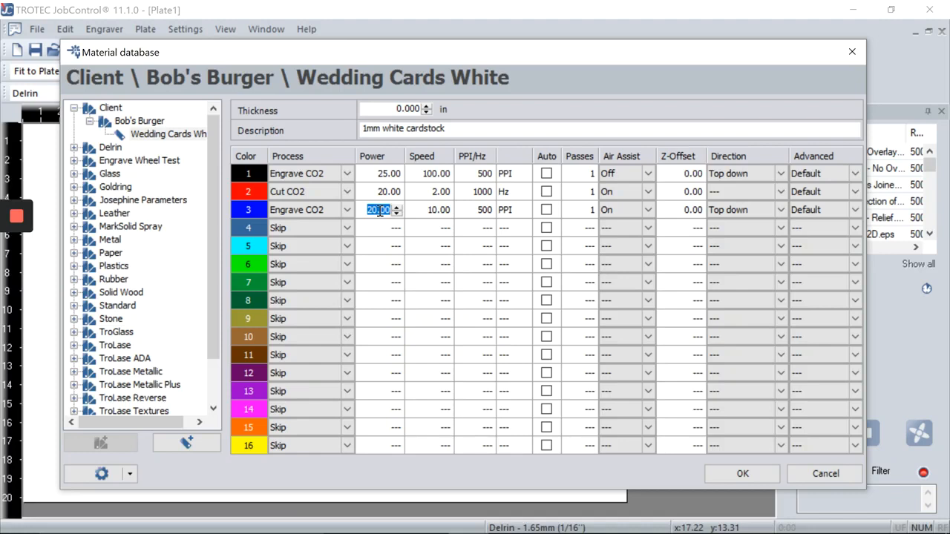
pyautogui.write('25')
pyautogui.click(421, 211)
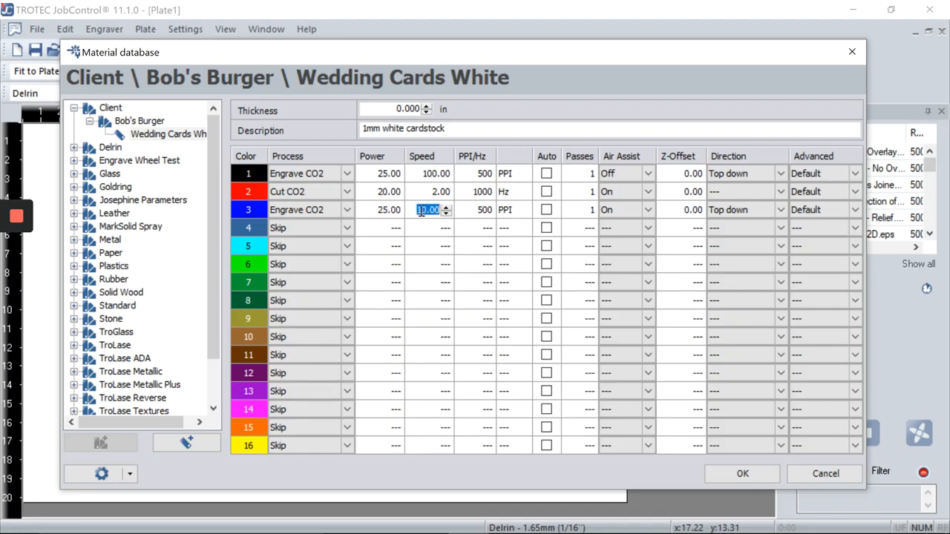
pyautogui.write('2')
pyautogui.click(479, 210)
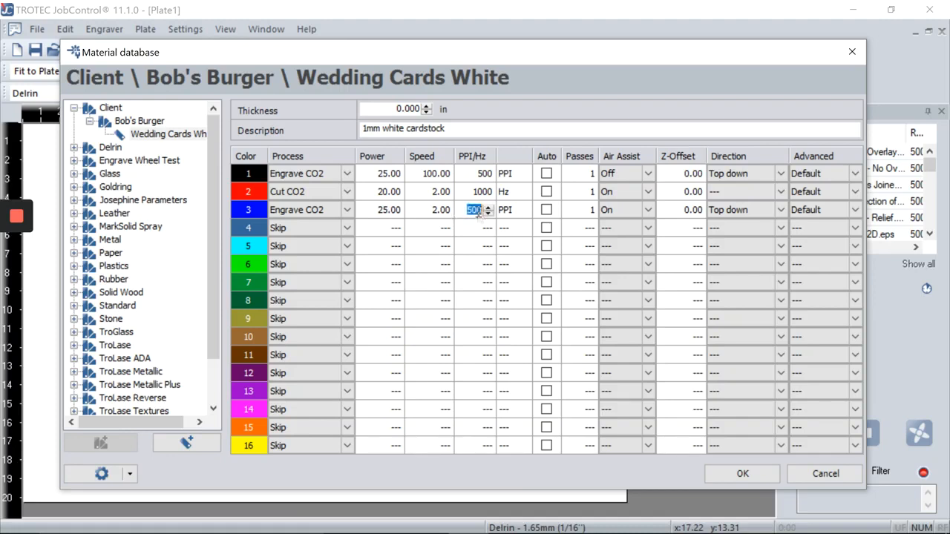
pyautogui.click(389, 210)
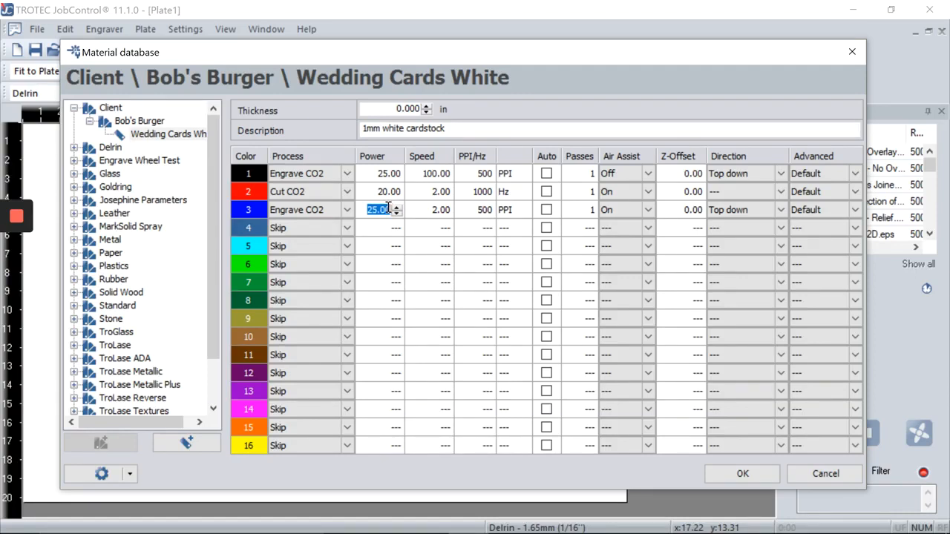
pyautogui.click(349, 211)
pyautogui.click(312, 268)
# Step: Set engrave power to 80 and the cut step to power 96 at speed 1
pyautogui.click(383, 191)
pyautogui.click(382, 173)
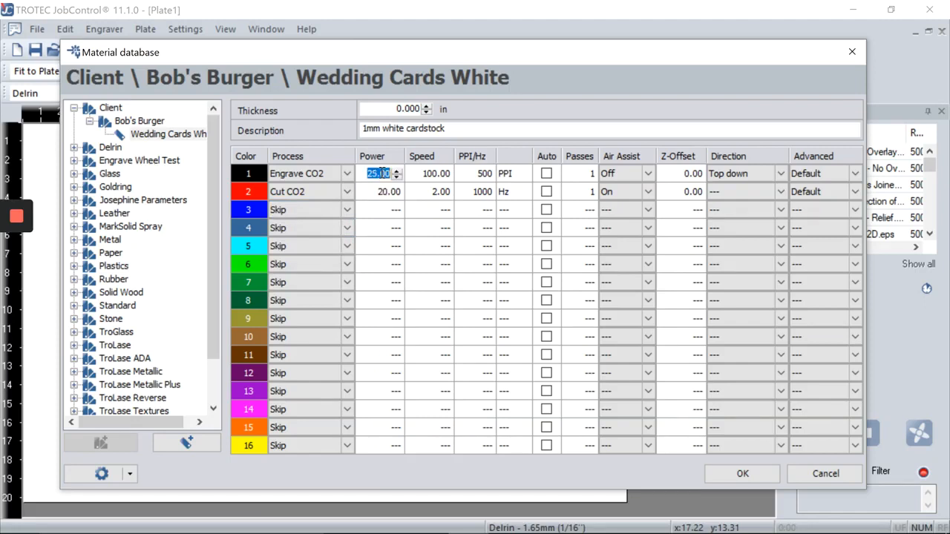
pyautogui.write('80')
pyautogui.click(386, 191)
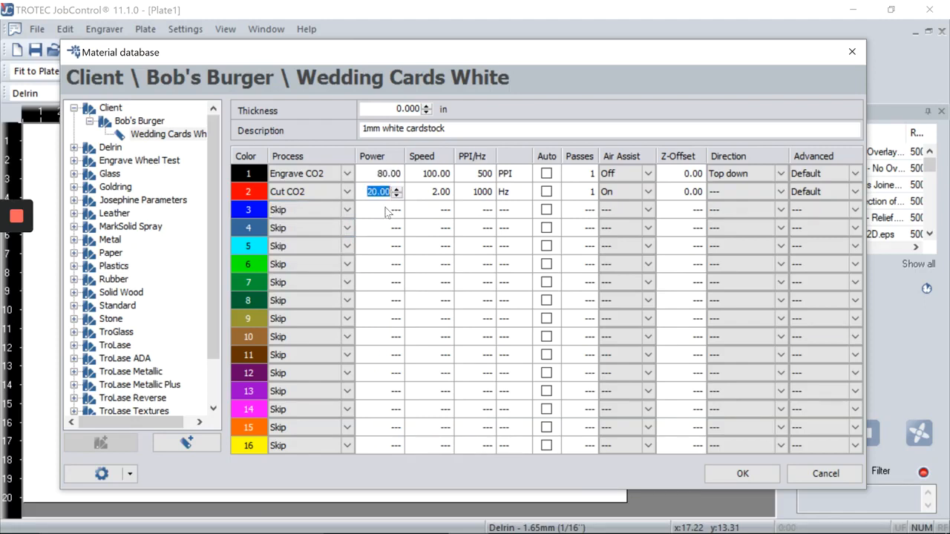
pyautogui.write('96')
pyautogui.click(426, 193)
pyautogui.write('1')
pyautogui.click(432, 210)
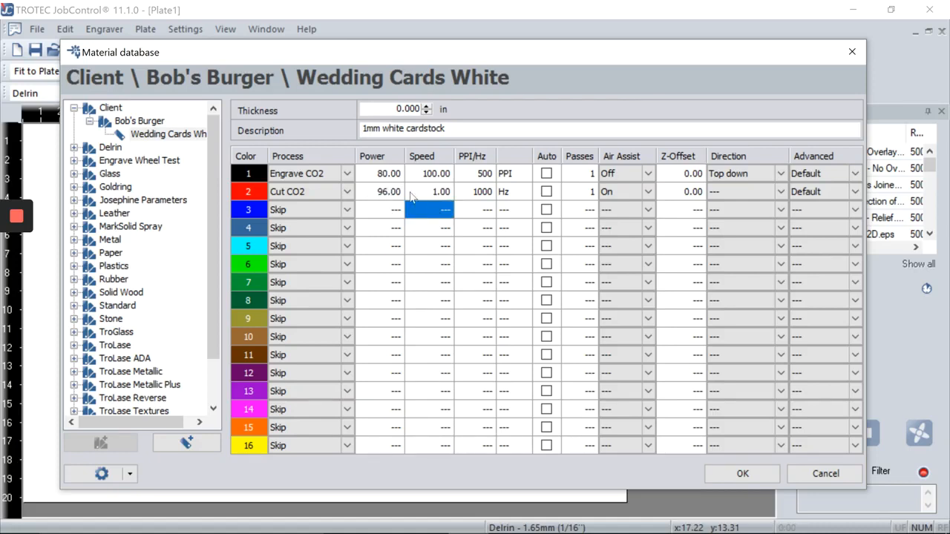
pyautogui.click(157, 124)
pyautogui.click(167, 141)
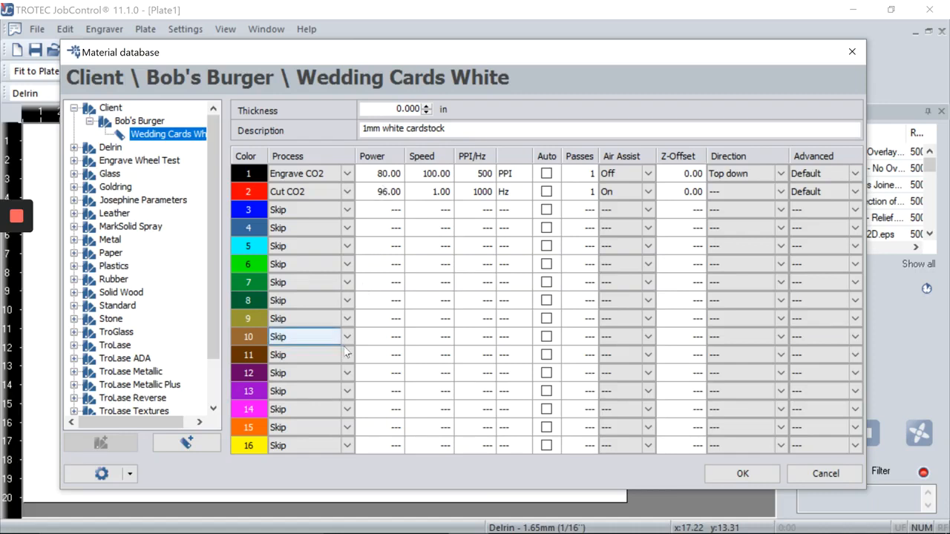
# Step: Set a master password via Locking and acknowledge the success message
pyautogui.click(130, 474)
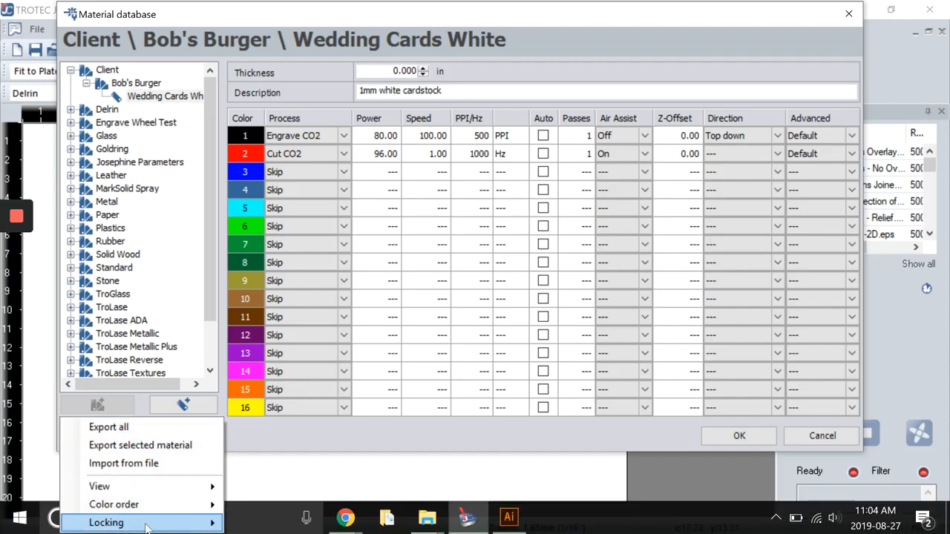
pyautogui.moveTo(146, 529)
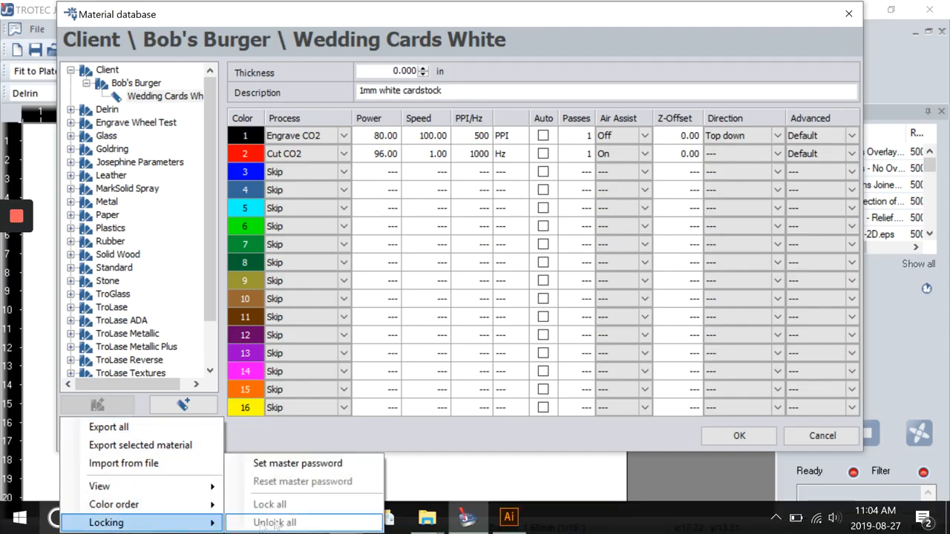
pyautogui.click(296, 464)
pyautogui.write('12345')
pyautogui.press('Tab')
pyautogui.write('12345')
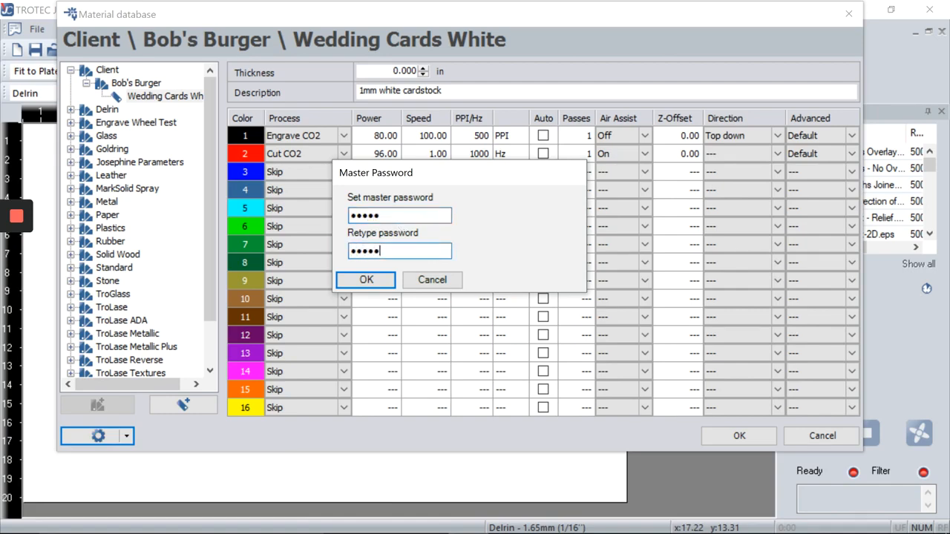
pyautogui.press('Return')
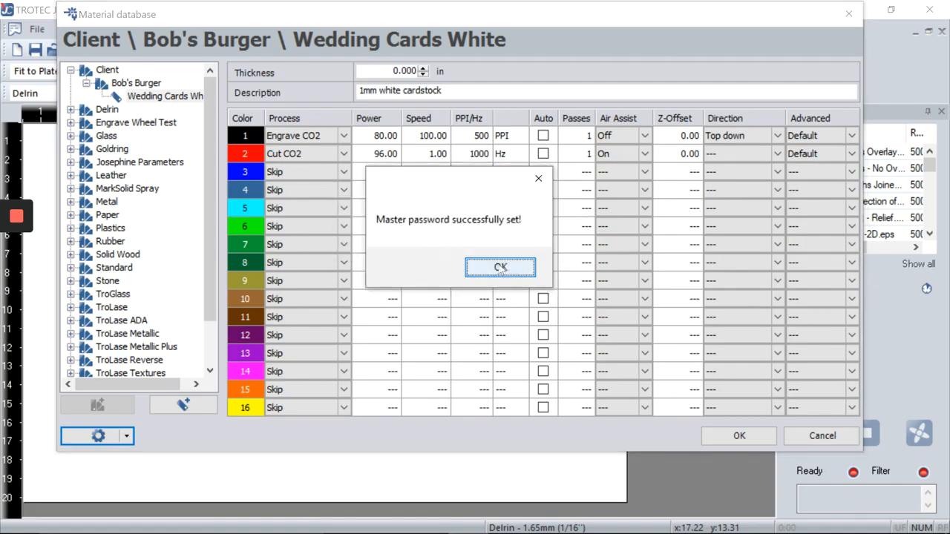
pyautogui.click(500, 267)
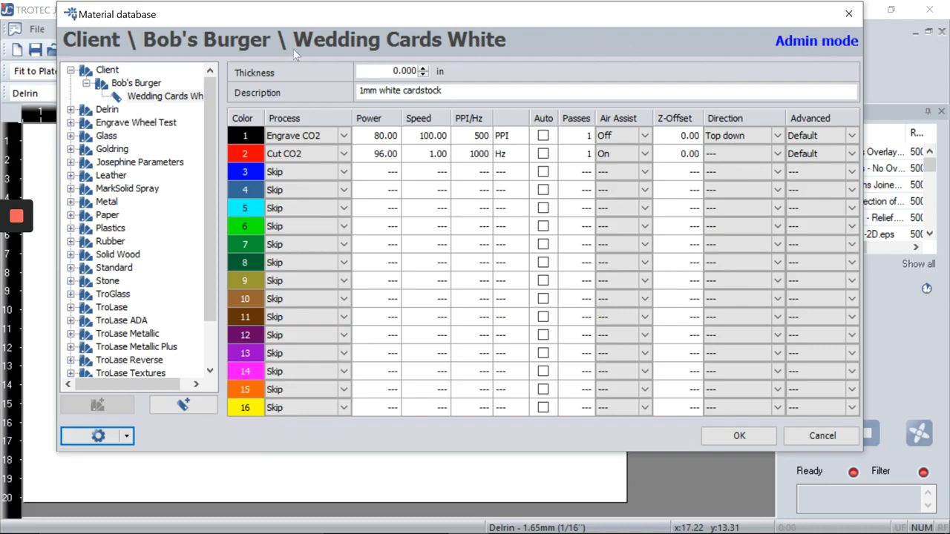
# Step: Lock the Wedding Cards White material and switch the database back to normal mode
pyautogui.rightClick(165, 99)
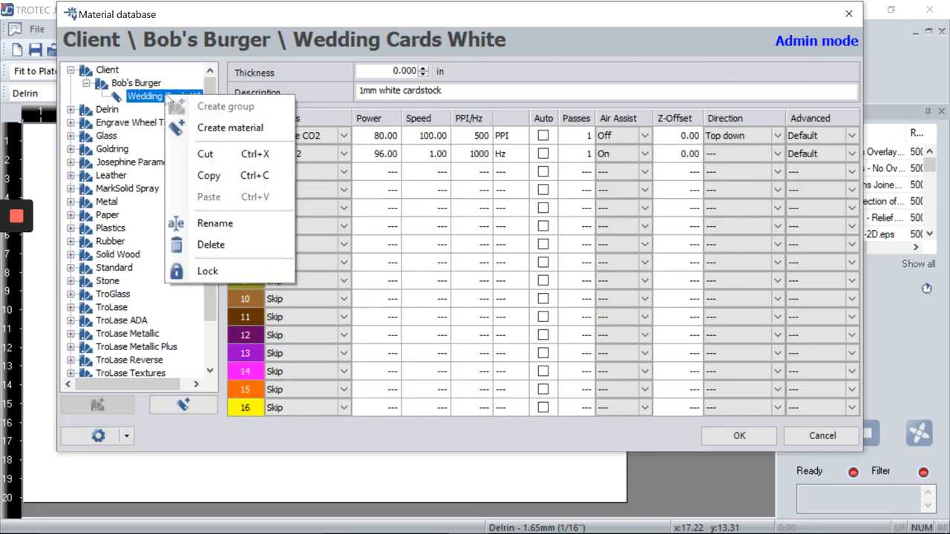
pyautogui.click(209, 269)
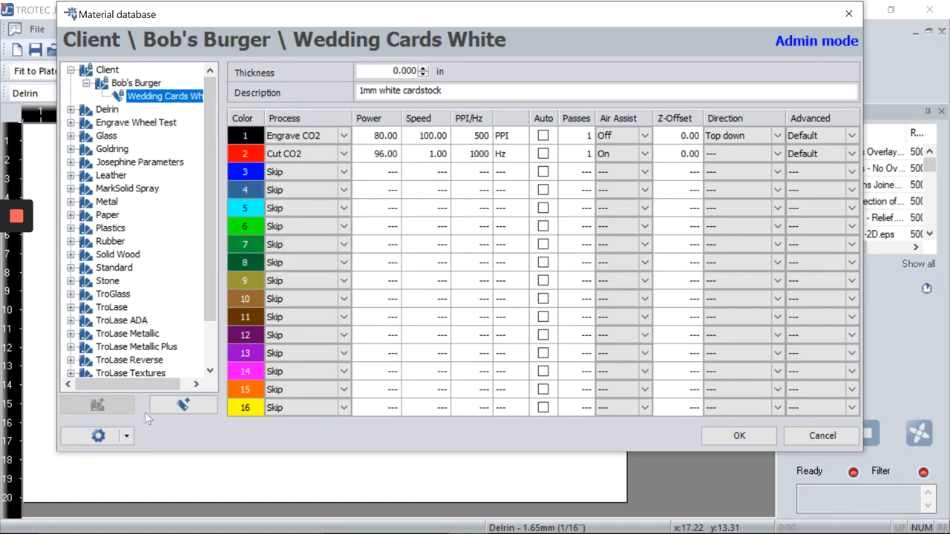
pyautogui.click(125, 436)
pyautogui.click(159, 522)
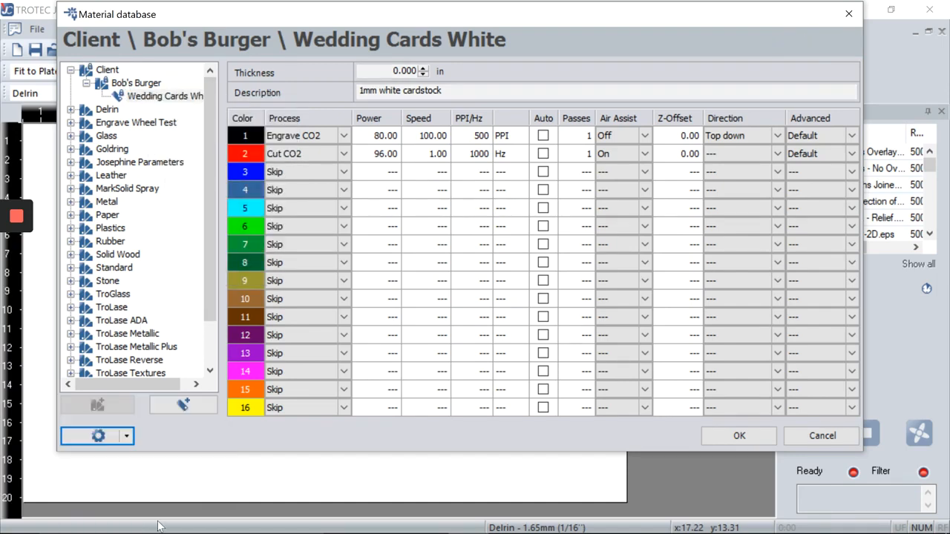
# Step: Confirm Wedding Cards White's power and speed values are no longer editable, then collapse the Client group
pyautogui.click(146, 84)
pyautogui.click(158, 96)
pyautogui.click(378, 154)
pyautogui.click(382, 137)
pyautogui.click(389, 153)
pyautogui.scroll(-3, 388, 154)
pyautogui.scroll(4, 393, 154)
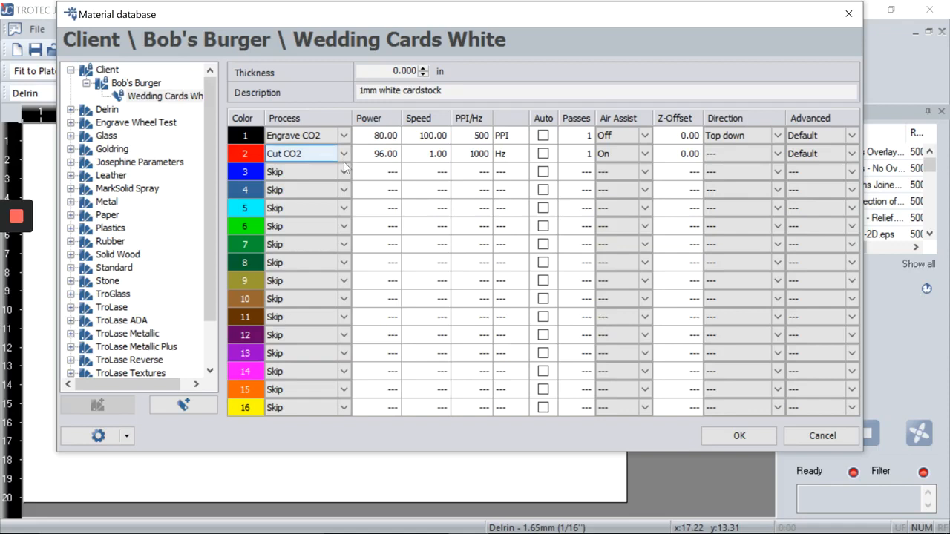
pyautogui.click(429, 157)
pyautogui.click(386, 154)
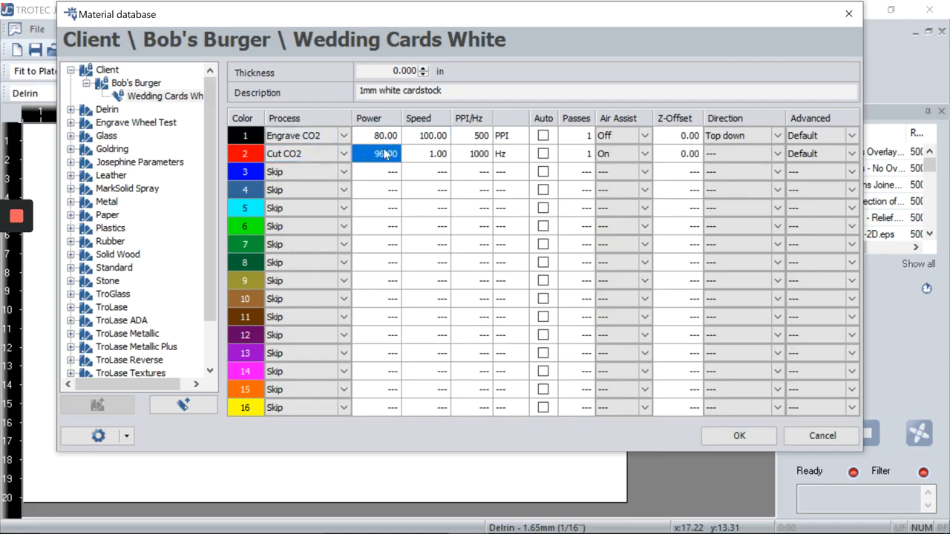
pyautogui.click(389, 138)
pyautogui.click(433, 139)
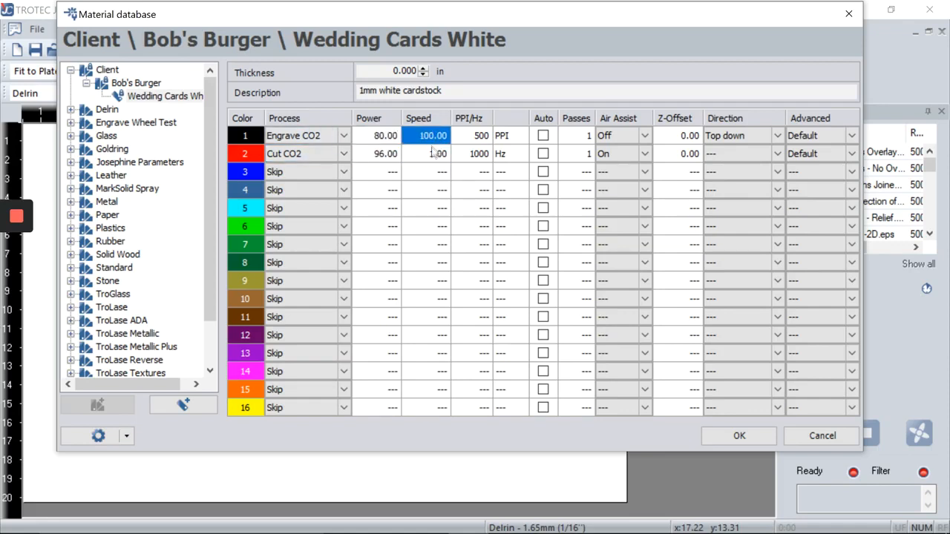
pyautogui.click(386, 139)
pyautogui.click(443, 143)
pyautogui.click(527, 137)
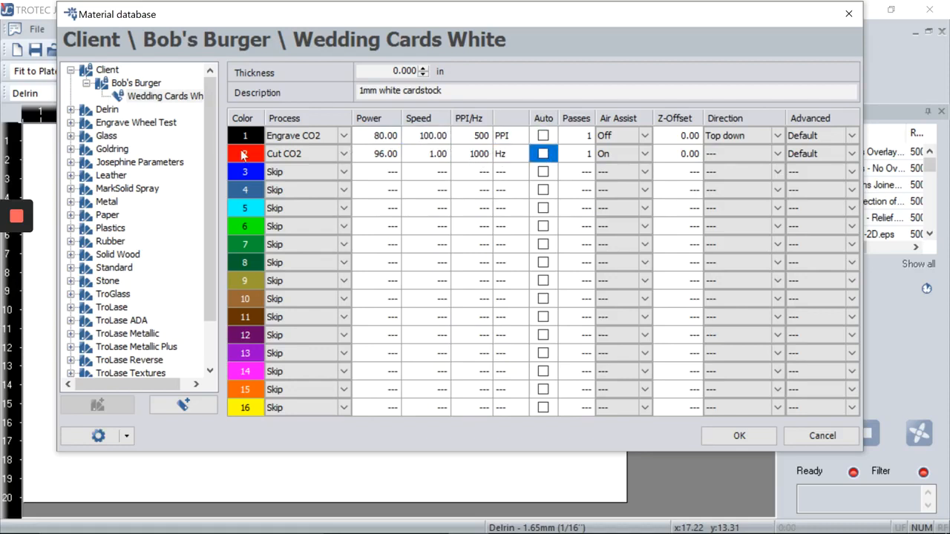
pyautogui.click(75, 74)
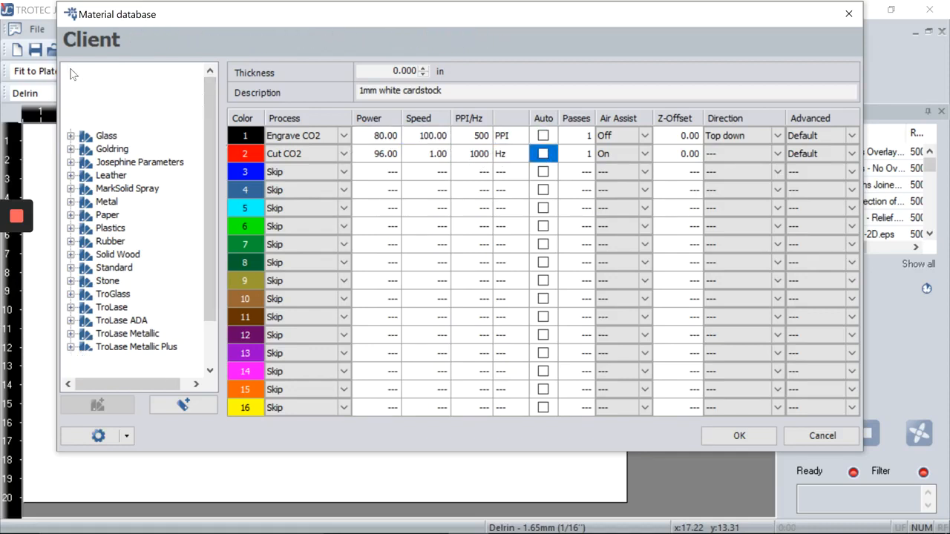
pyautogui.click(72, 70)
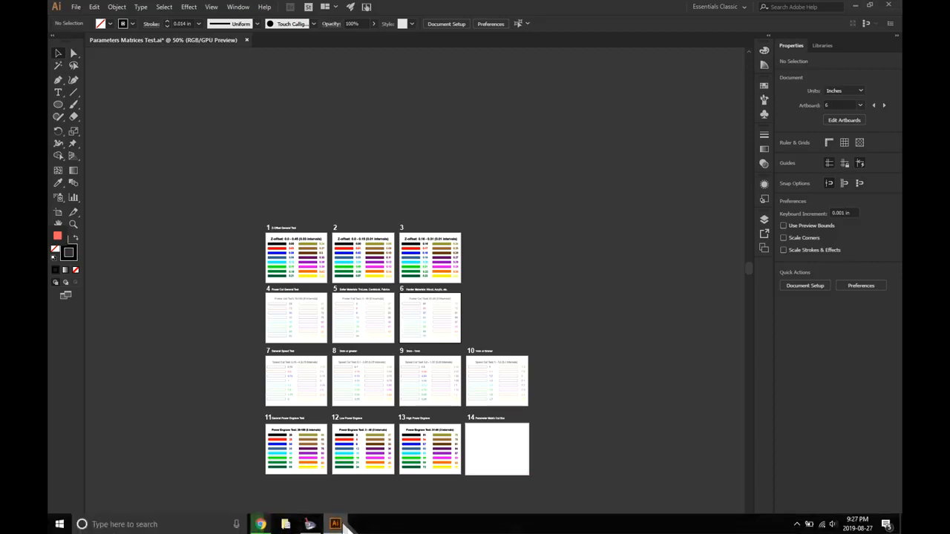
# Step: In the Material database, collapse TroGlass and review the Solid Wood 5mm Maple Black settings
pyautogui.click(302, 527)
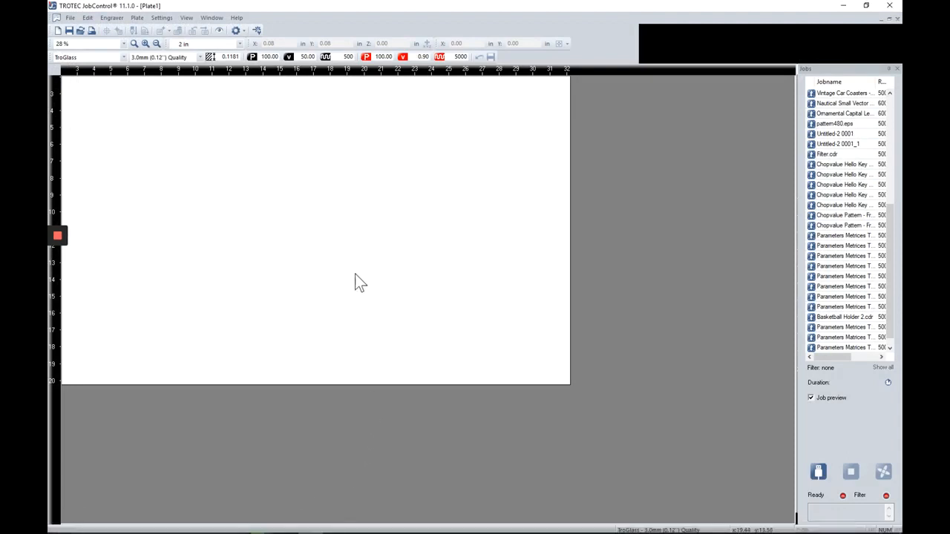
pyautogui.hotkey('ctrl', 'm')
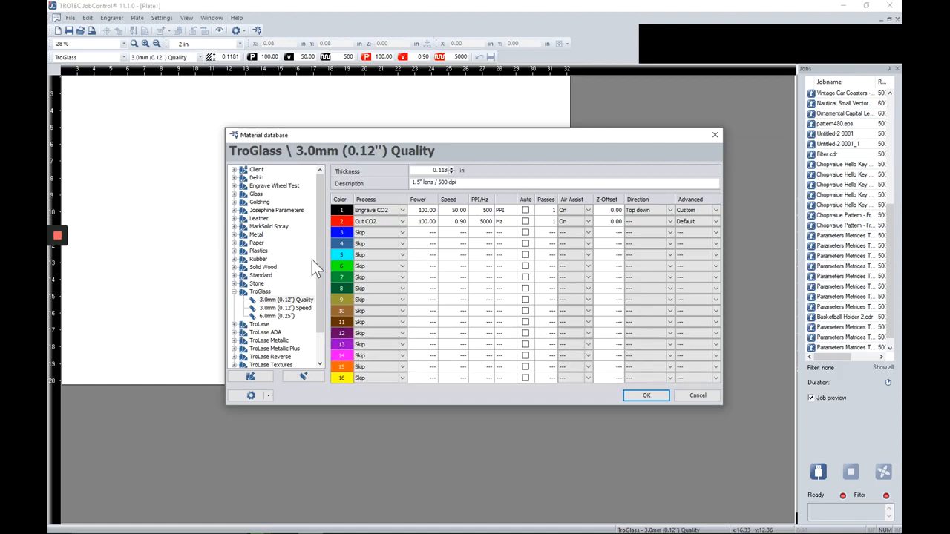
pyautogui.click(244, 291)
pyautogui.click(234, 292)
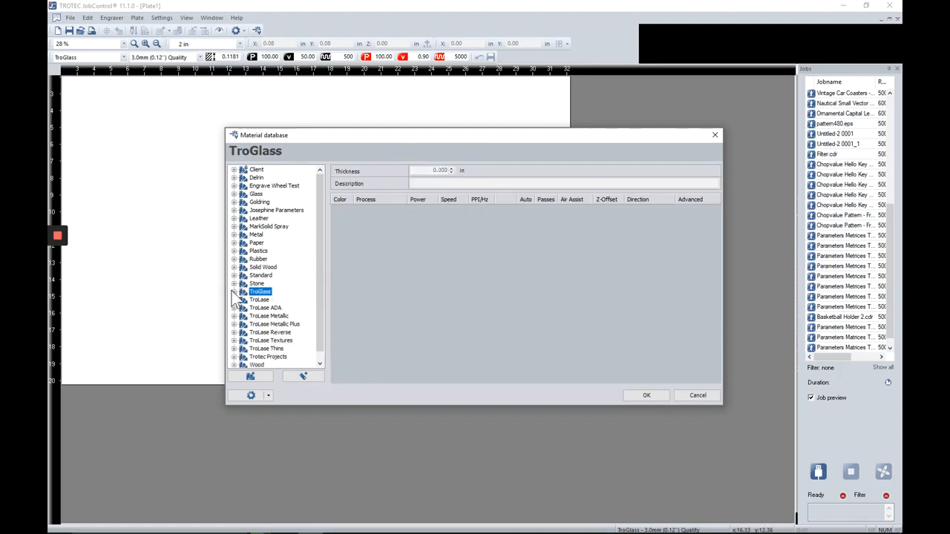
pyautogui.scroll(-1, 321, 271)
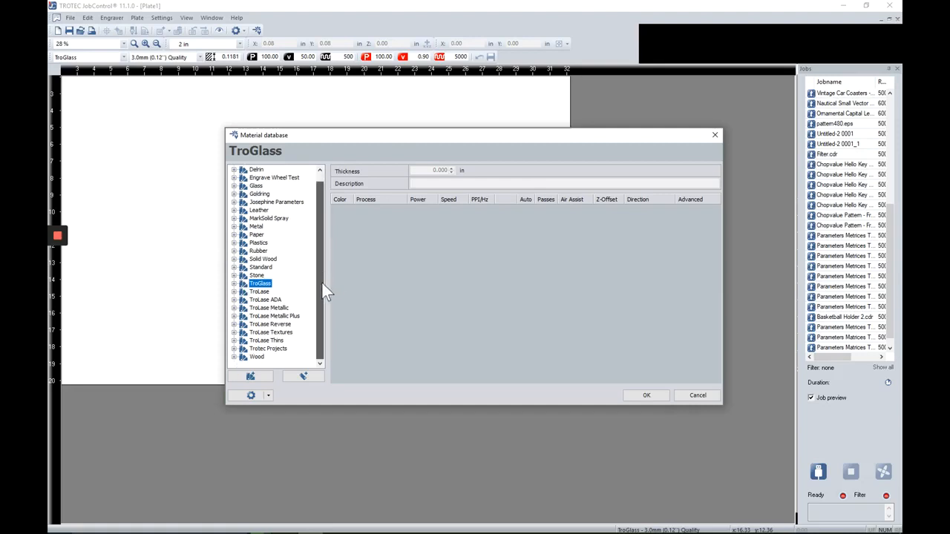
pyautogui.click(234, 259)
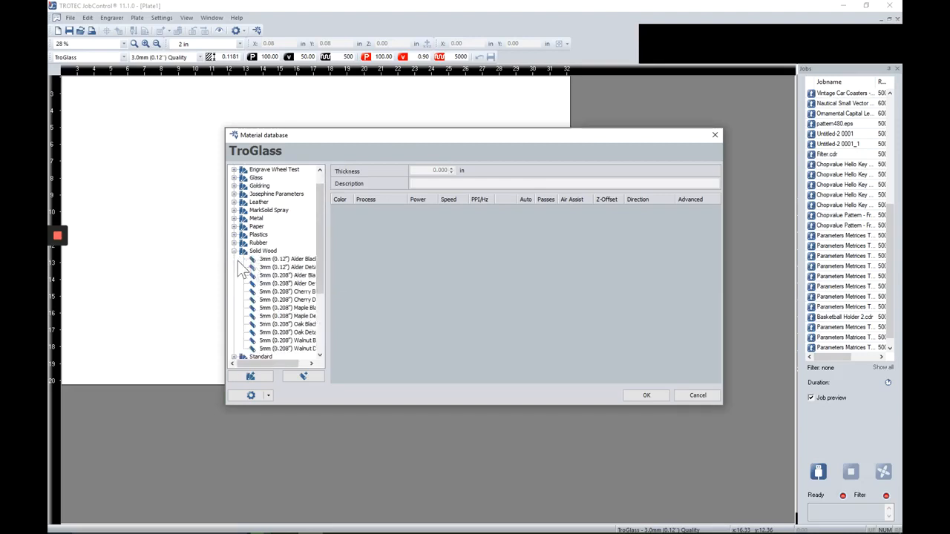
pyautogui.moveTo(327, 281); pyautogui.dragTo(358, 282)
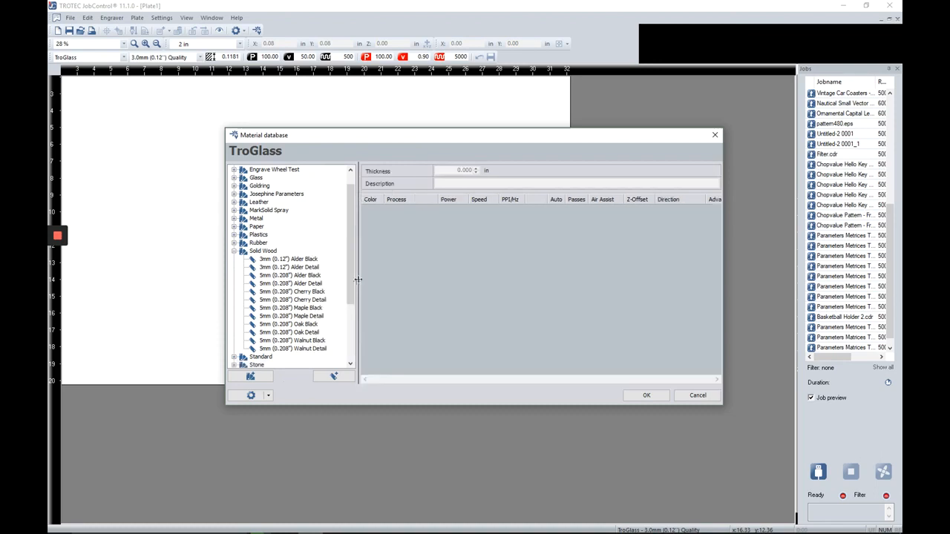
pyautogui.click(276, 309)
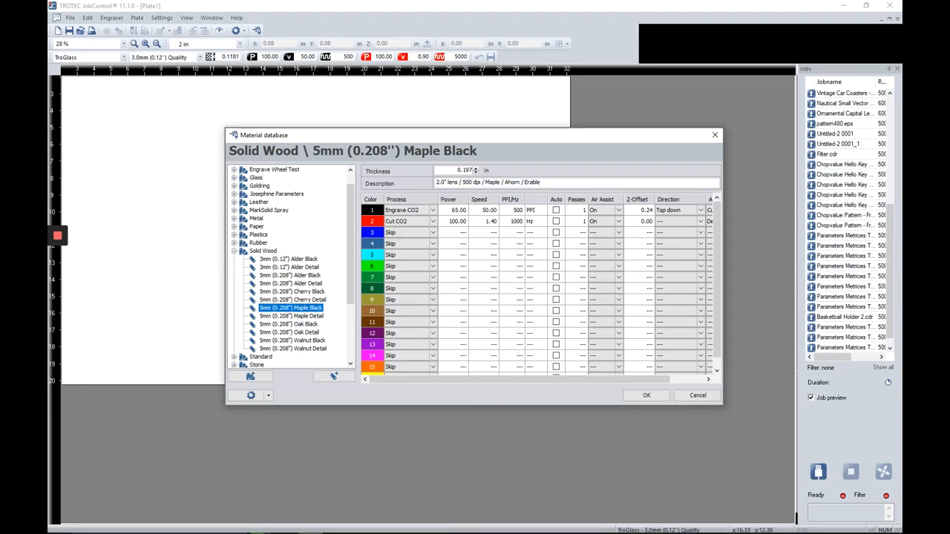
pyautogui.click(335, 529)
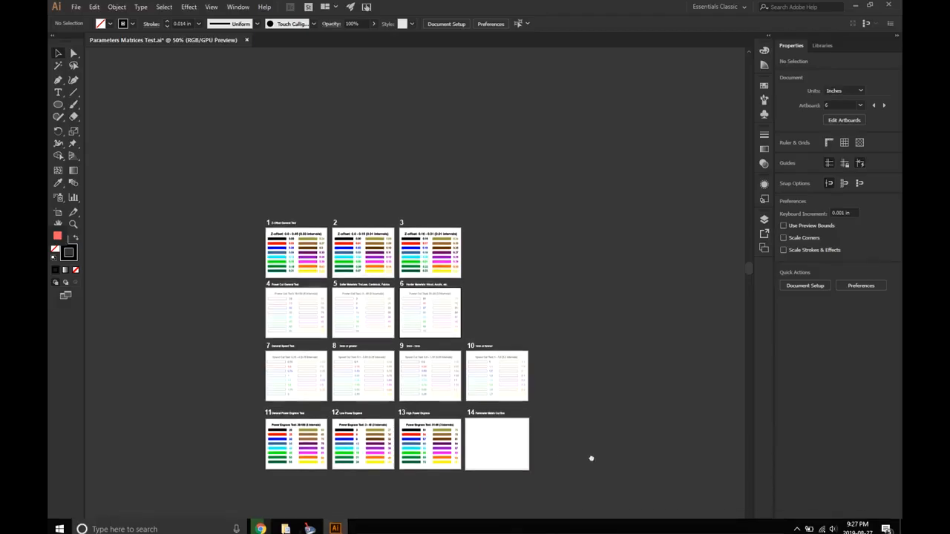
# Step: Zoom Illustrator to 200% and pan to the Harder Materials power cut test (51-96) panel
pyautogui.hotkey('ctrl', '+')
pyautogui.hotkey('ctrl', '+')
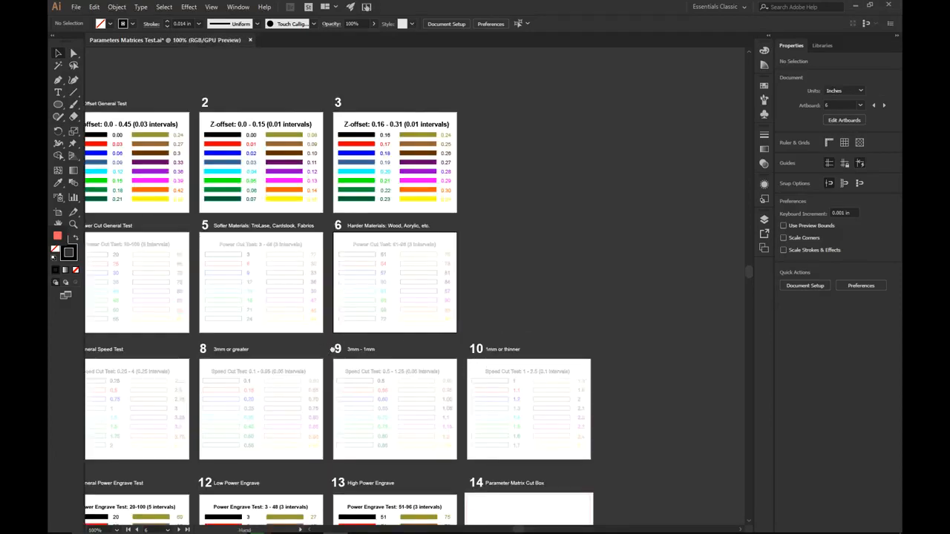
pyautogui.hotkey('ctrl', '+')
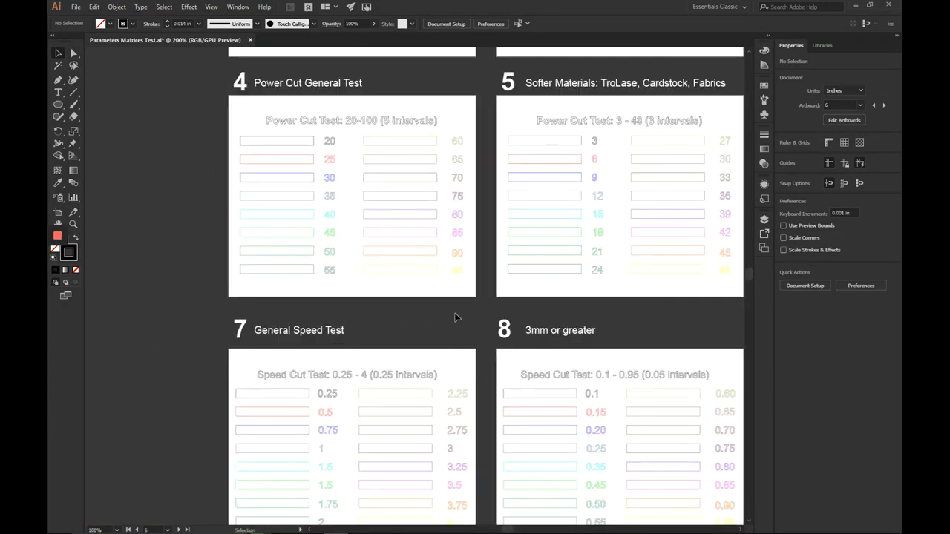
pyautogui.moveTo(563, 319); pyautogui.dragTo(555, 320)
pyautogui.moveTo(547, 328); pyautogui.dragTo(253, 350)
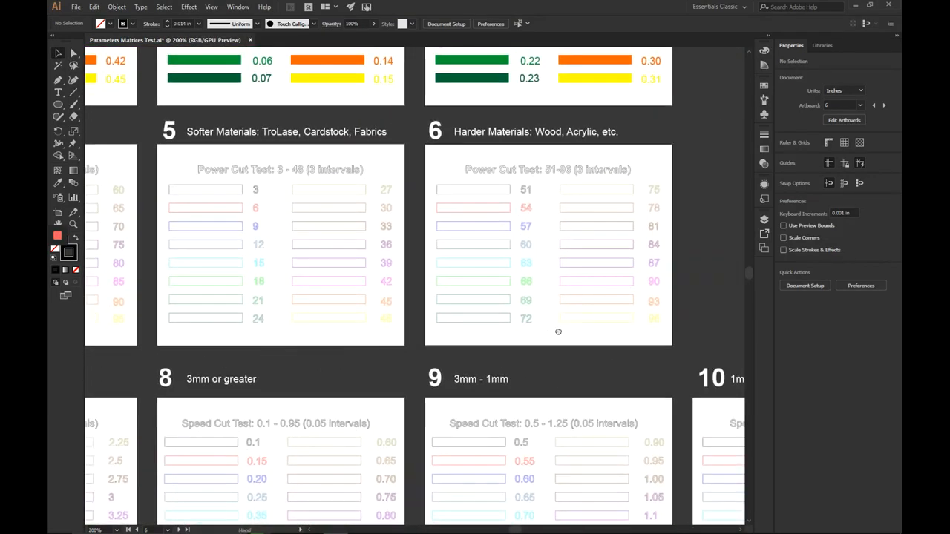
pyautogui.moveTo(556, 329); pyautogui.dragTo(512, 332)
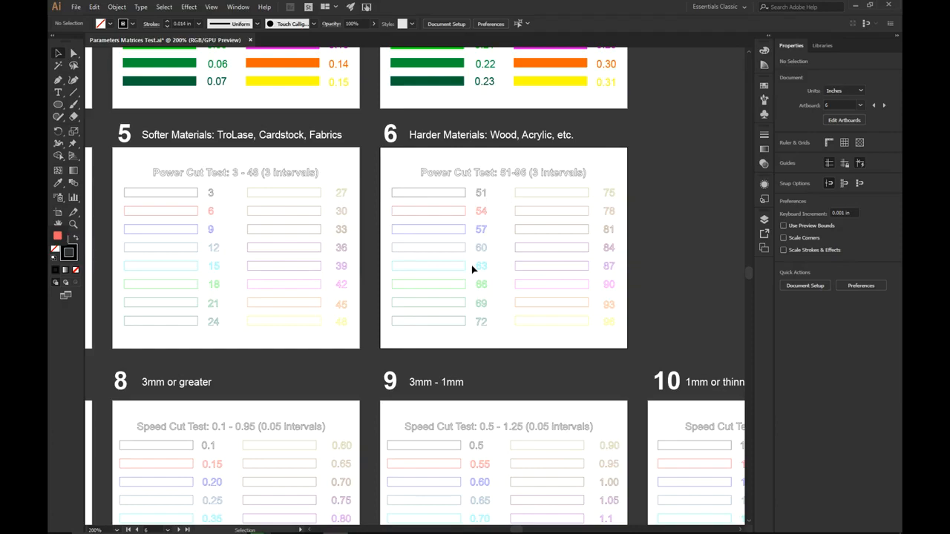
pyautogui.moveTo(392, 288); pyautogui.dragTo(696, 295)
pyautogui.moveTo(586, 244); pyautogui.dragTo(541, 254)
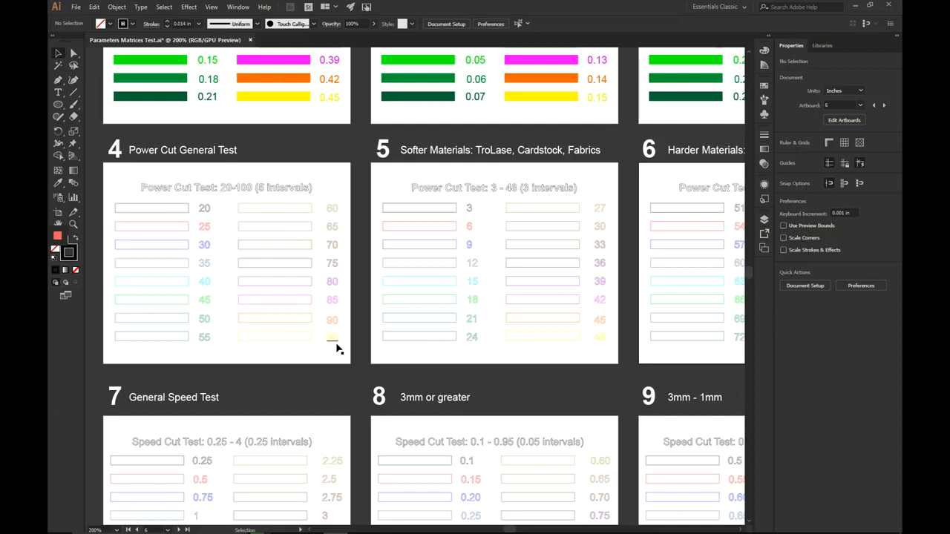
pyautogui.moveTo(561, 346); pyautogui.dragTo(515, 354)
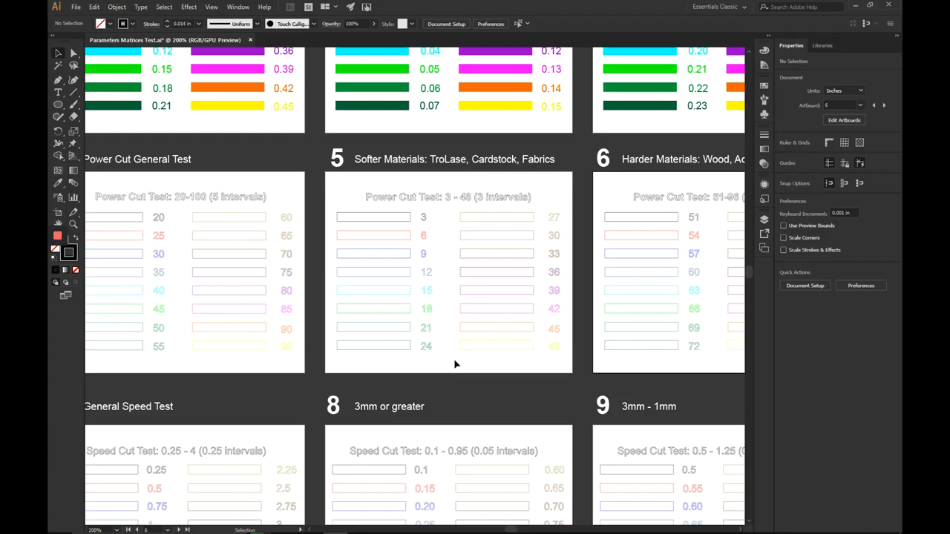
pyautogui.hscroll(5, 571, 362)
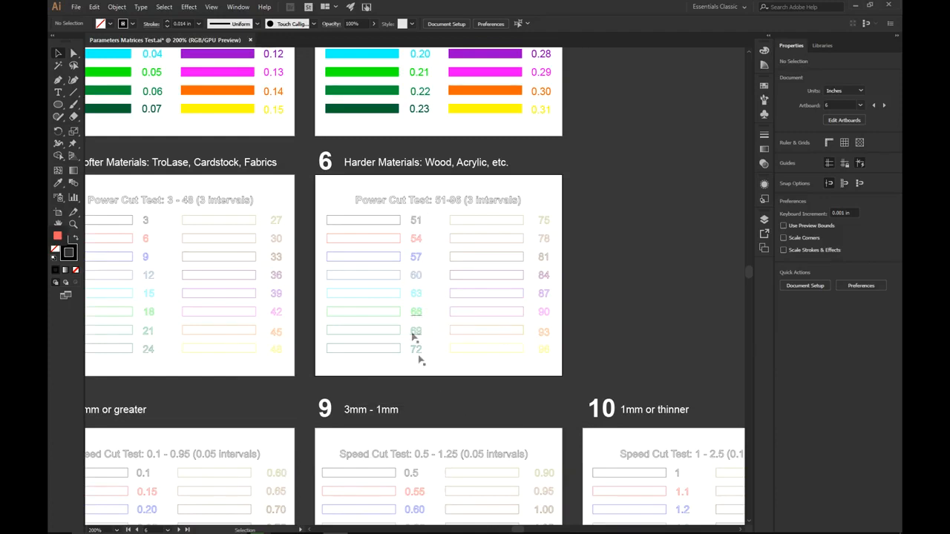
pyautogui.moveTo(425, 532)
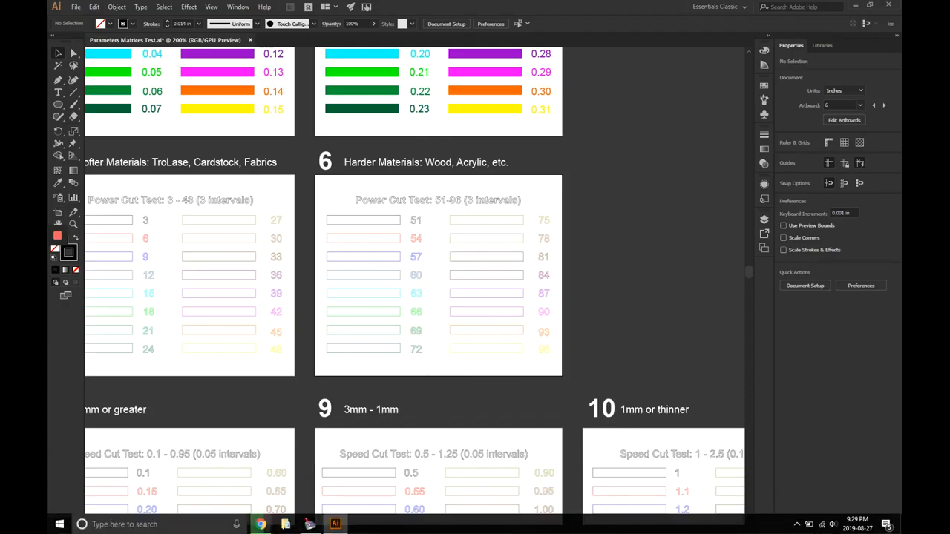
# Step: Back in JobControl's Material database, collapse the Solid Wood group
pyautogui.click(311, 525)
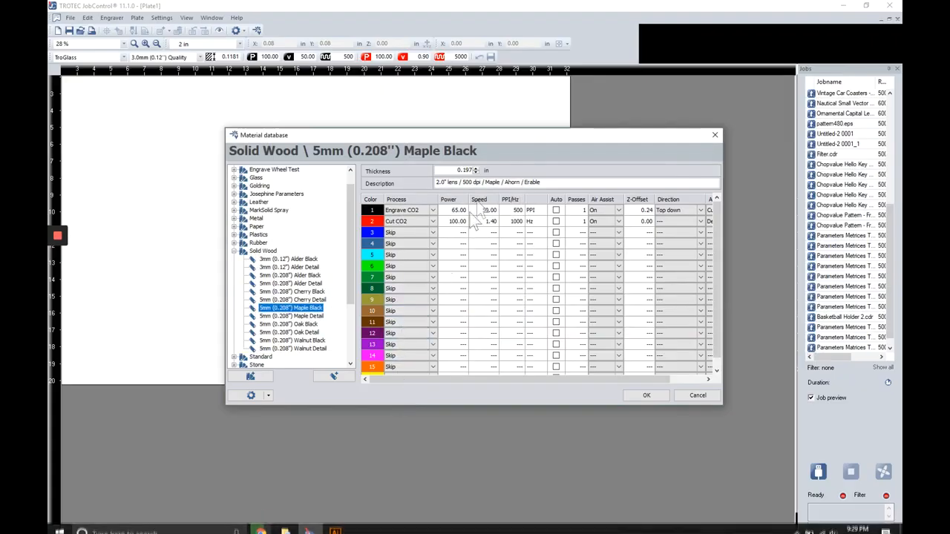
pyautogui.click(233, 254)
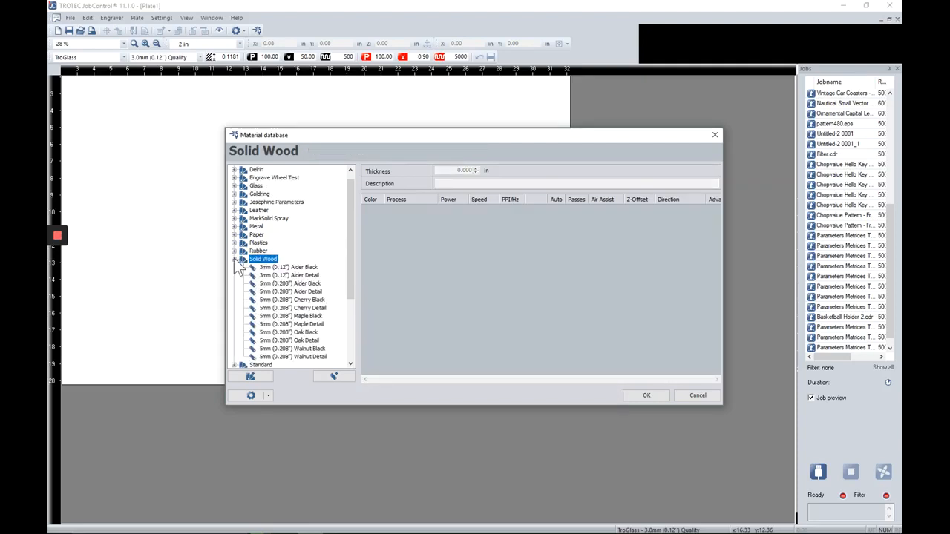
pyautogui.click(234, 259)
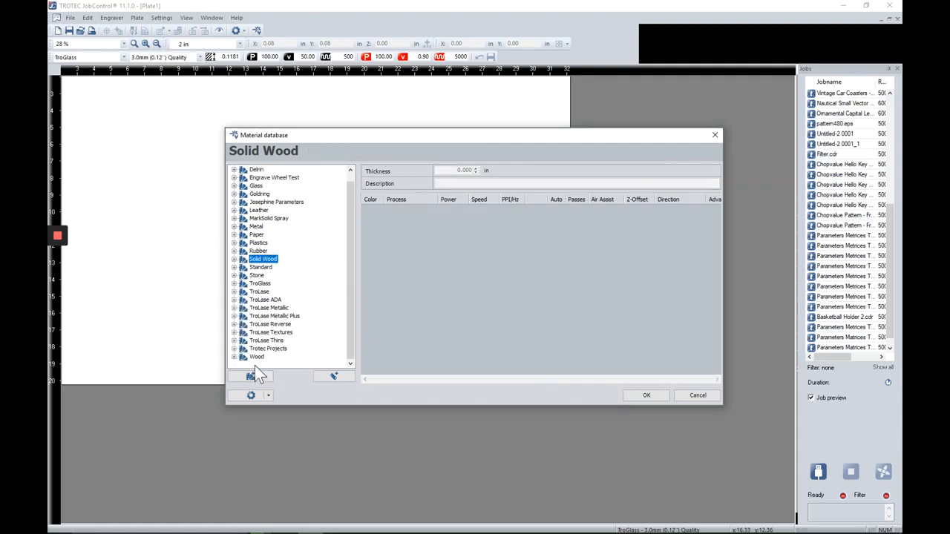
pyautogui.click(254, 375)
# Step: Make a 'Test Cut Matrices' group and add a material 'Power Cut Test 51-93' to it
pyautogui.click(287, 370)
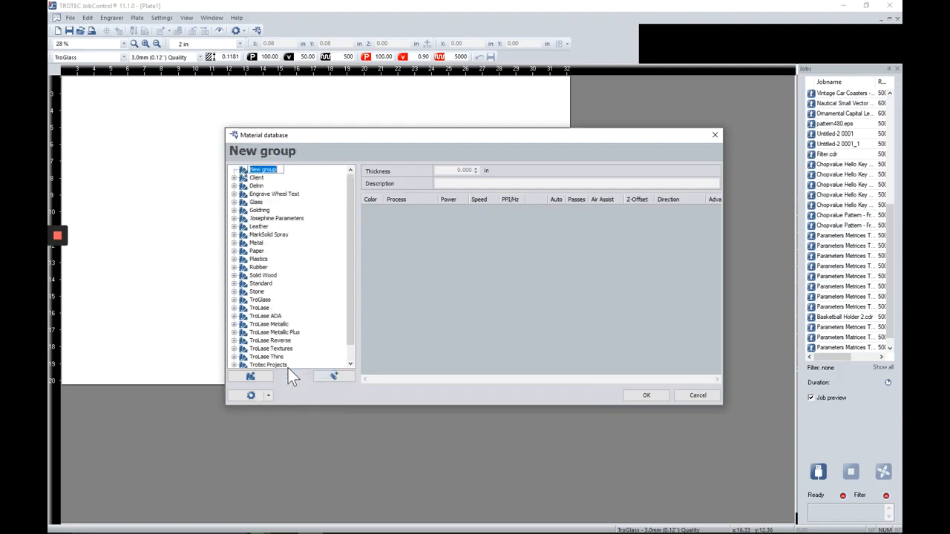
pyautogui.write('M')
pyautogui.write('est Cut Matrices')
pyautogui.press('Return')
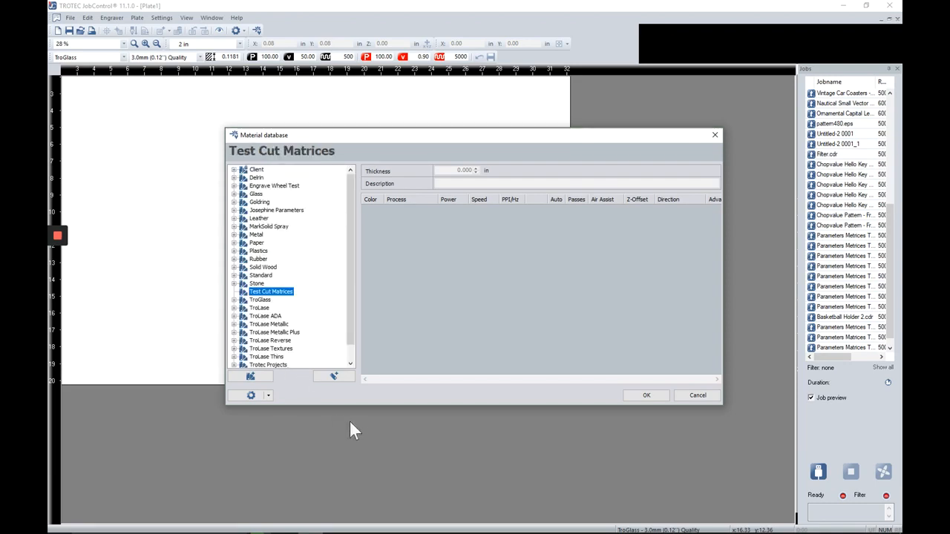
pyautogui.click(334, 376)
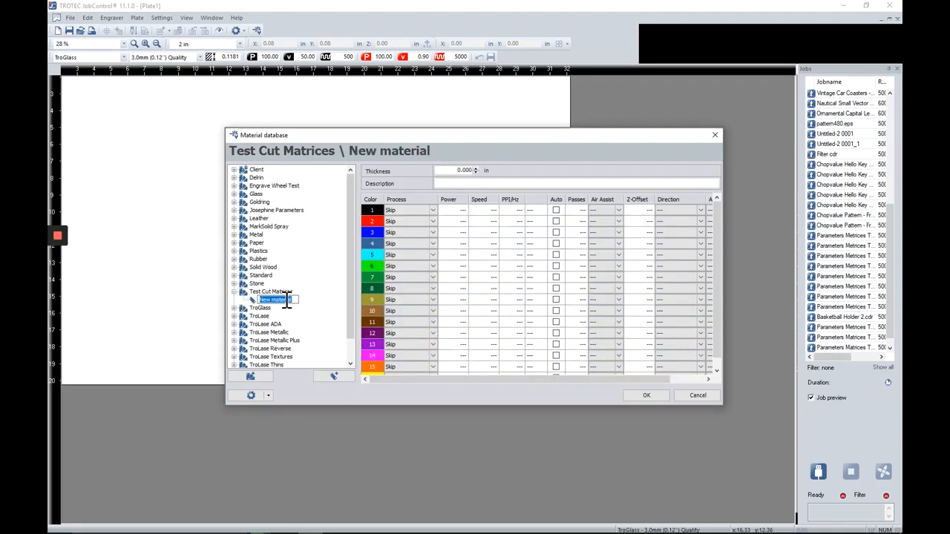
pyautogui.write('Power Cut Test 51-93')
pyautogui.press('Return')
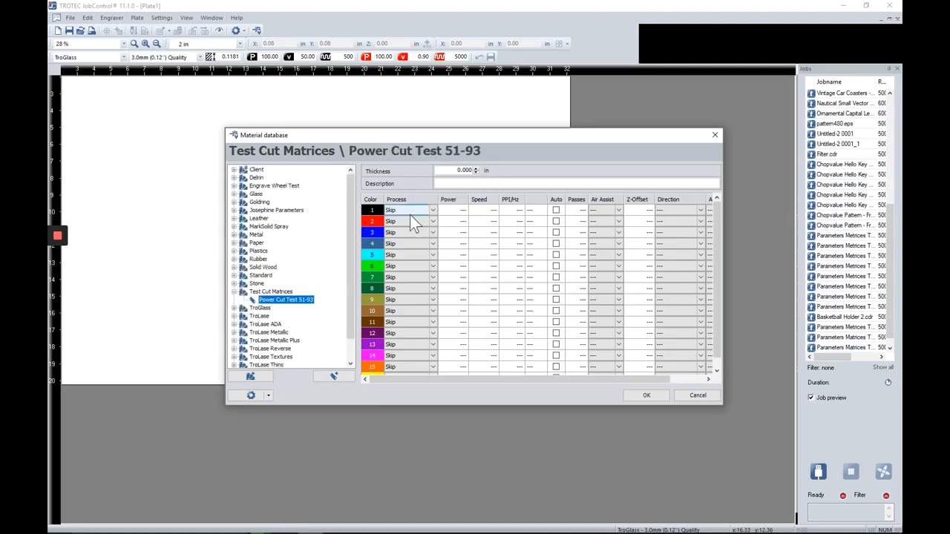
# Step: Set the process for colours 1–6 of Power Cut Test 51-93 to Cut CO2
pyautogui.click(434, 210)
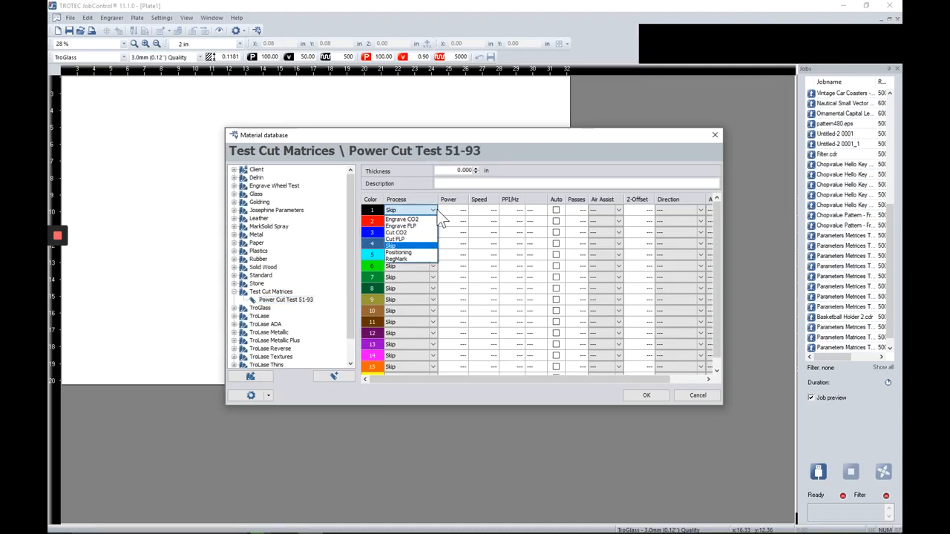
pyautogui.click(424, 231)
pyautogui.click(432, 222)
pyautogui.click(419, 243)
pyautogui.click(432, 232)
pyautogui.click(420, 254)
pyautogui.click(433, 243)
pyautogui.click(427, 266)
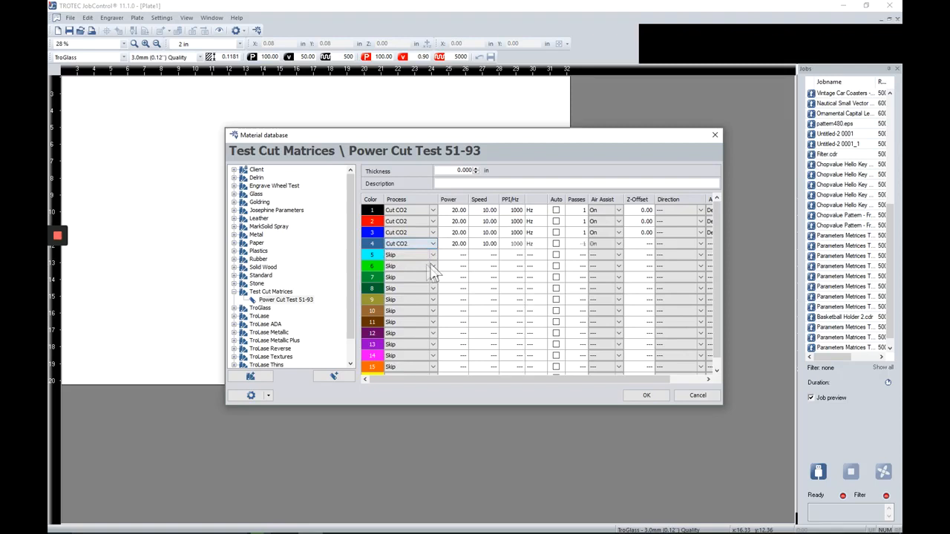
pyautogui.click(433, 256)
pyautogui.click(416, 278)
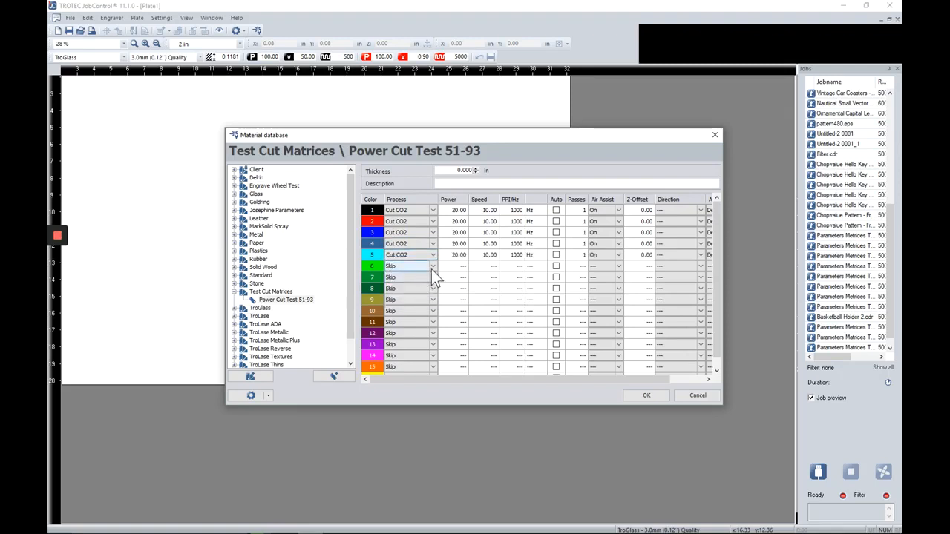
pyautogui.click(432, 267)
pyautogui.click(421, 288)
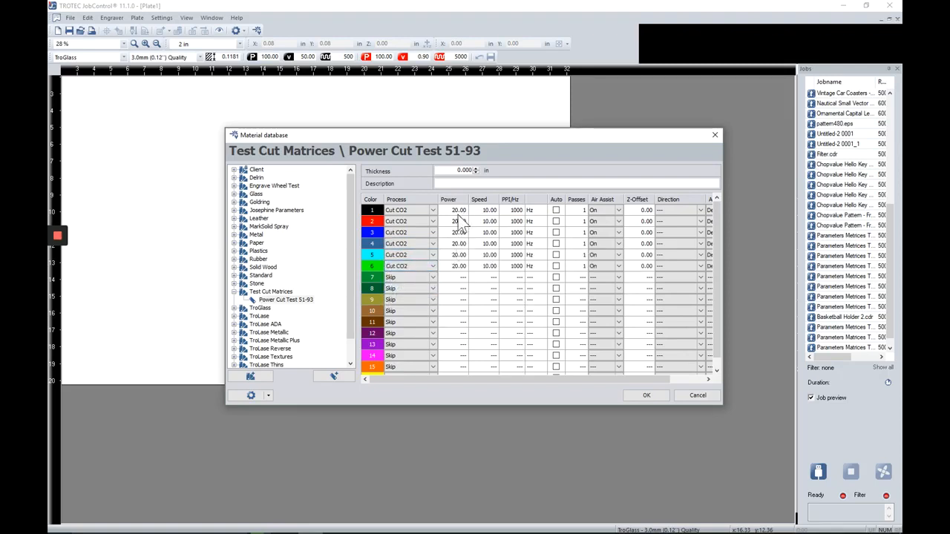
# Step: Enter powers 51, 54, 57 and 60 for colours 1–4
pyautogui.click(455, 211)
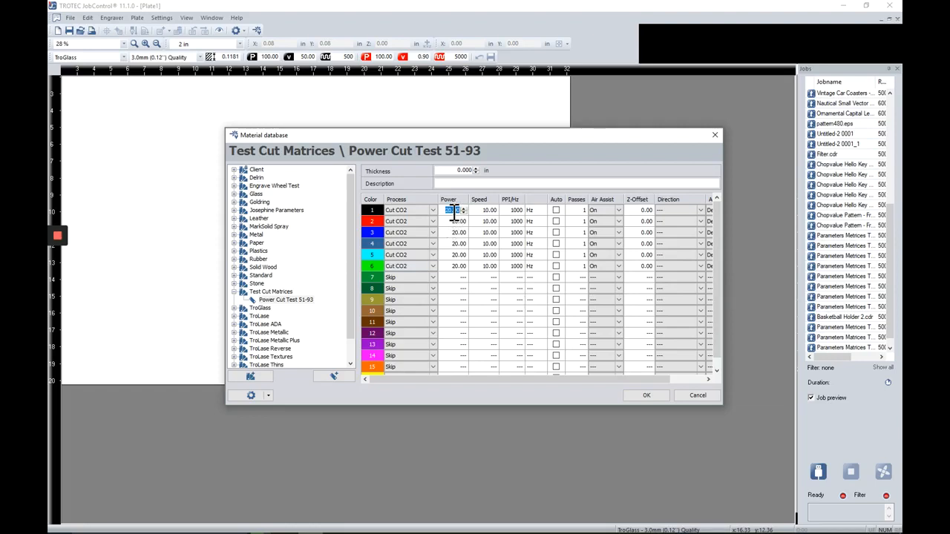
pyautogui.write('51')
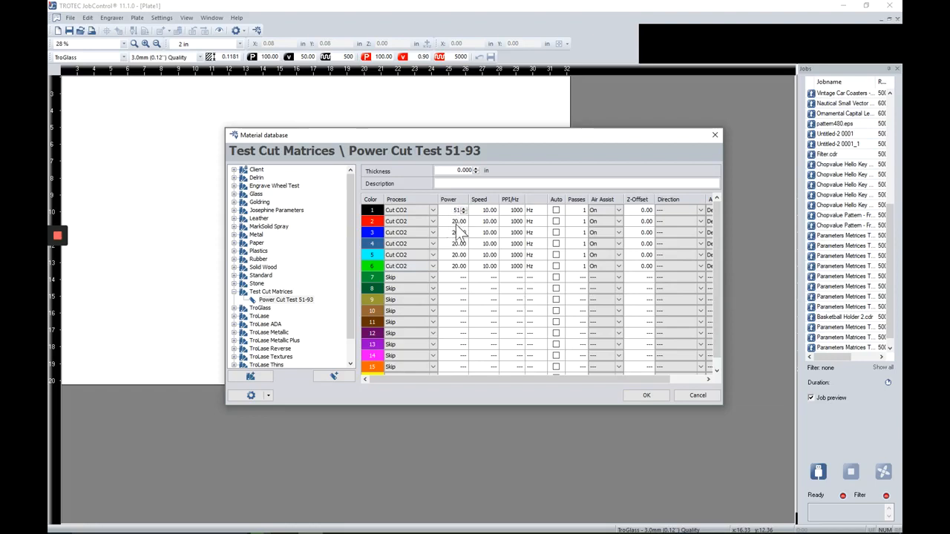
pyautogui.click(458, 221)
pyautogui.write('53')
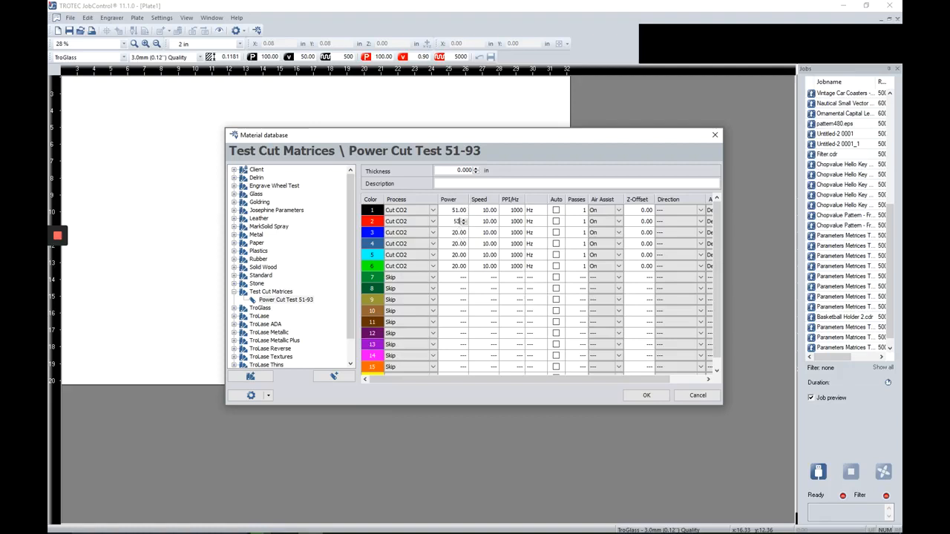
pyautogui.write('54')
pyautogui.click(462, 234)
pyautogui.write('57')
pyautogui.click(460, 245)
pyautogui.write('60')
pyautogui.click(459, 256)
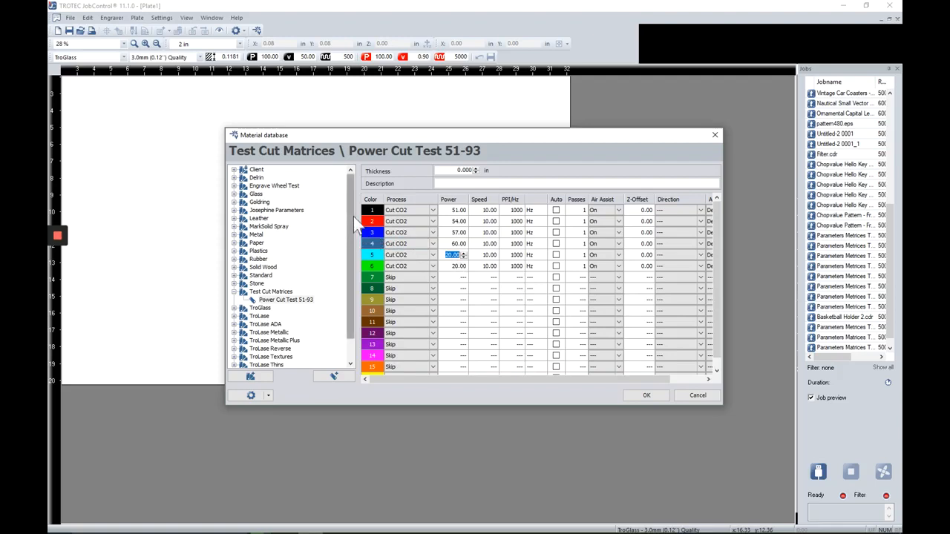
pyautogui.click(232, 184)
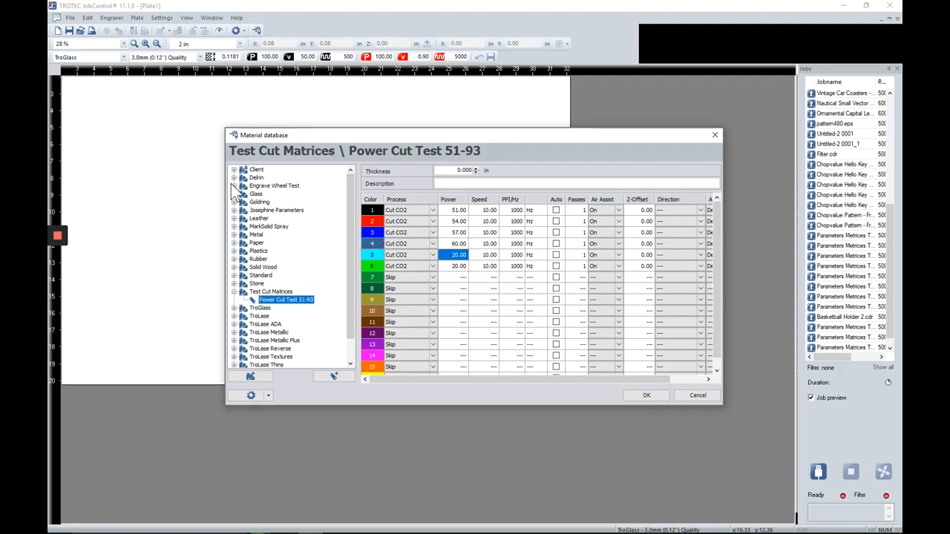
# Step: Select Cut Power Test 51-96 under Engrave Wheel Test > Cut Power Test, then switch to Illustrator
pyautogui.click(234, 185)
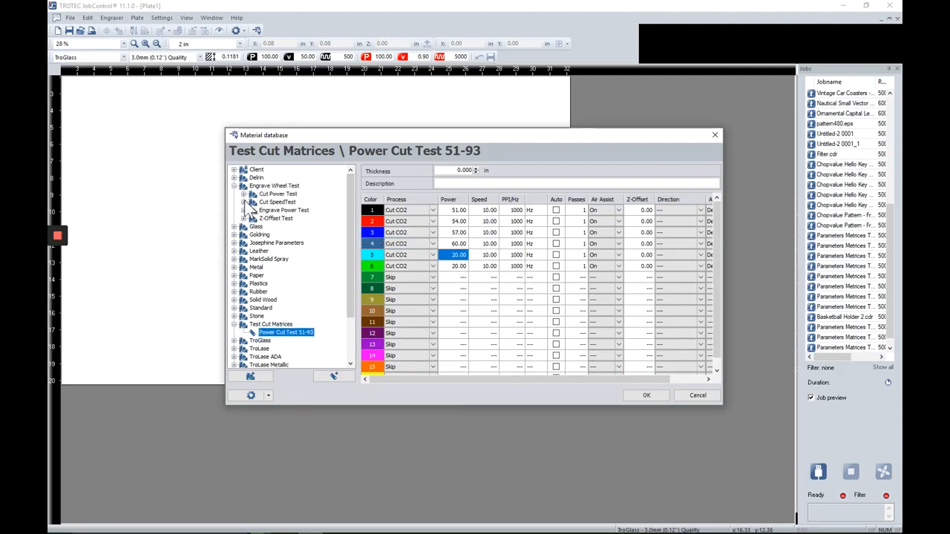
pyautogui.click(244, 194)
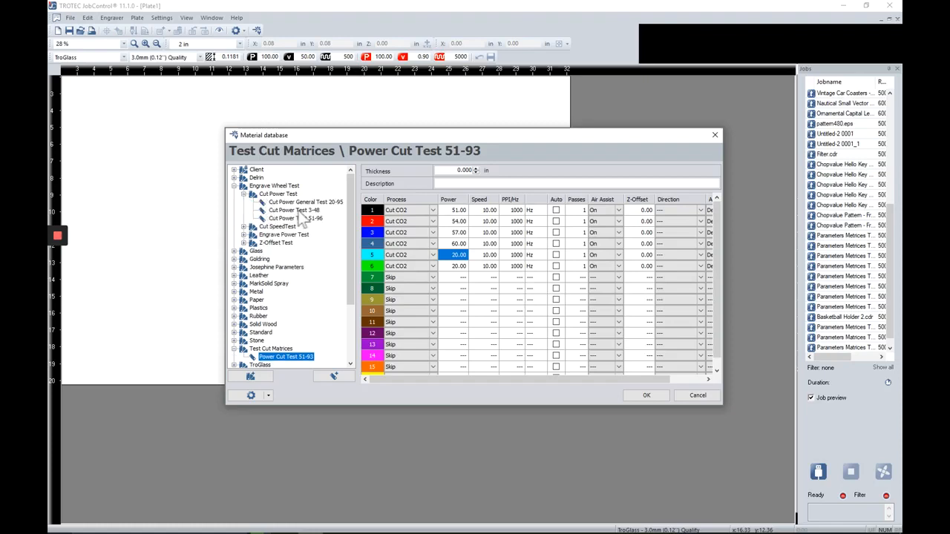
pyautogui.click(297, 219)
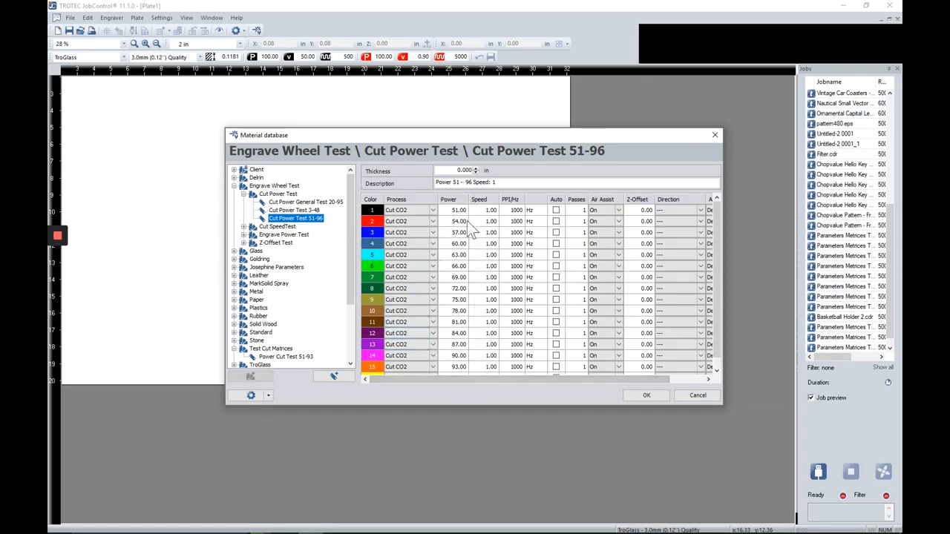
pyautogui.hotkey('alt', 'Tab')
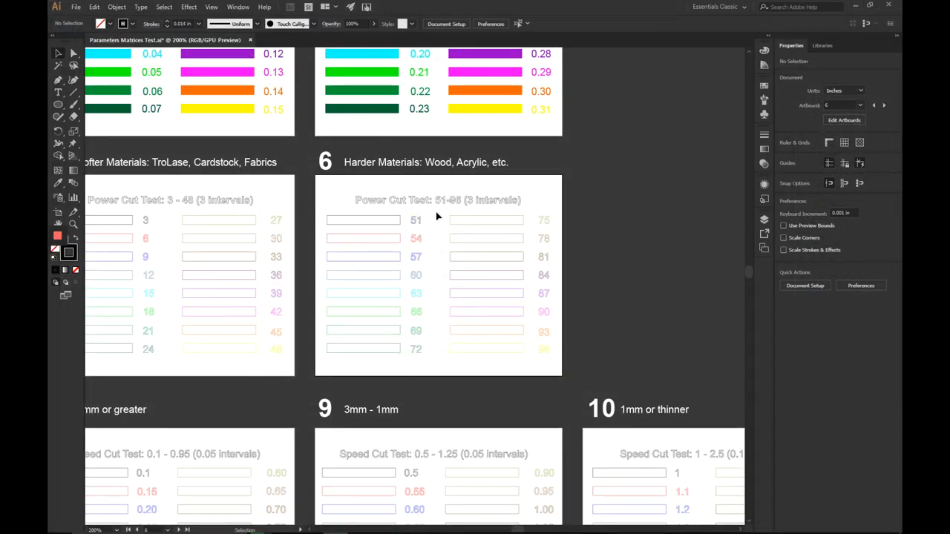
# Step: Return to JobControl's material database showing Cut Power Test 51-96
pyautogui.hotkey('alt', 'Tab')
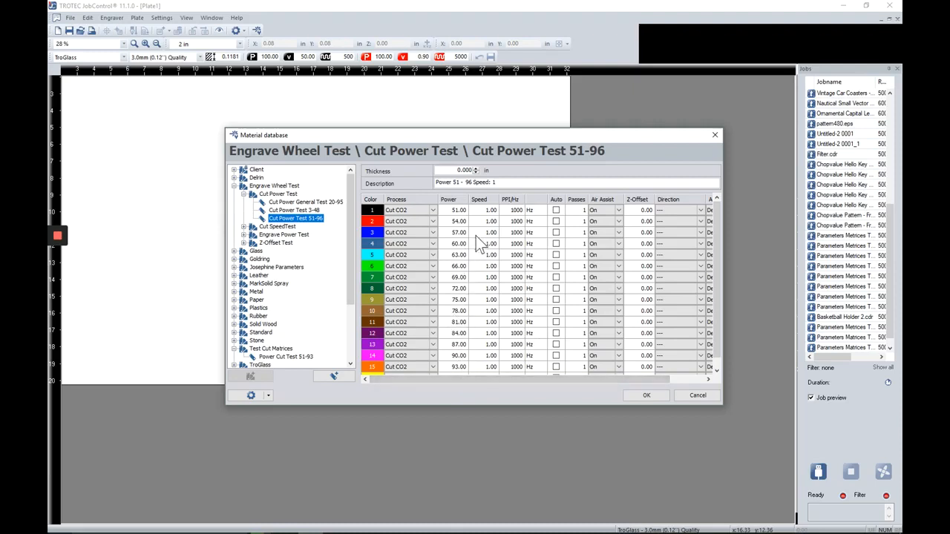
# Step: Confirm Cut Power Test 51-96 as the active material and switch back to Illustrator
pyautogui.click(645, 396)
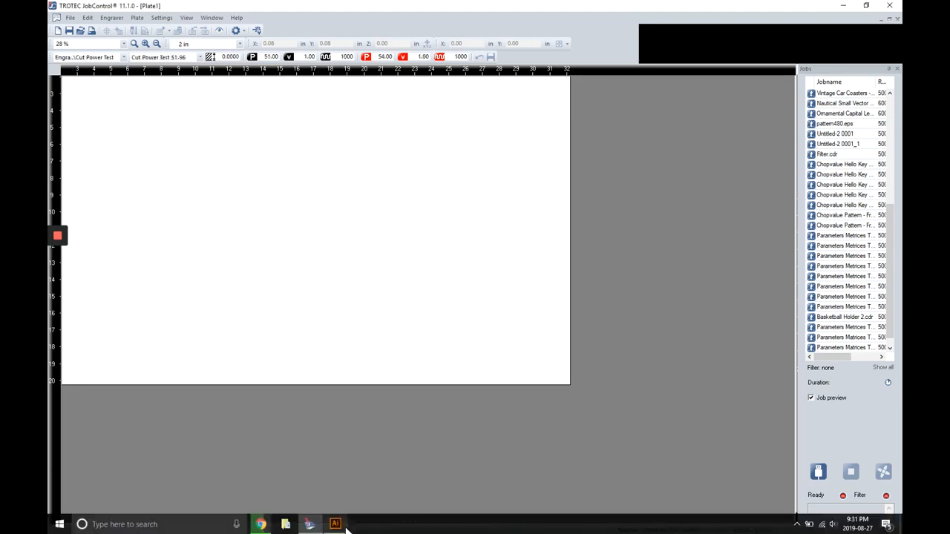
pyautogui.click(336, 524)
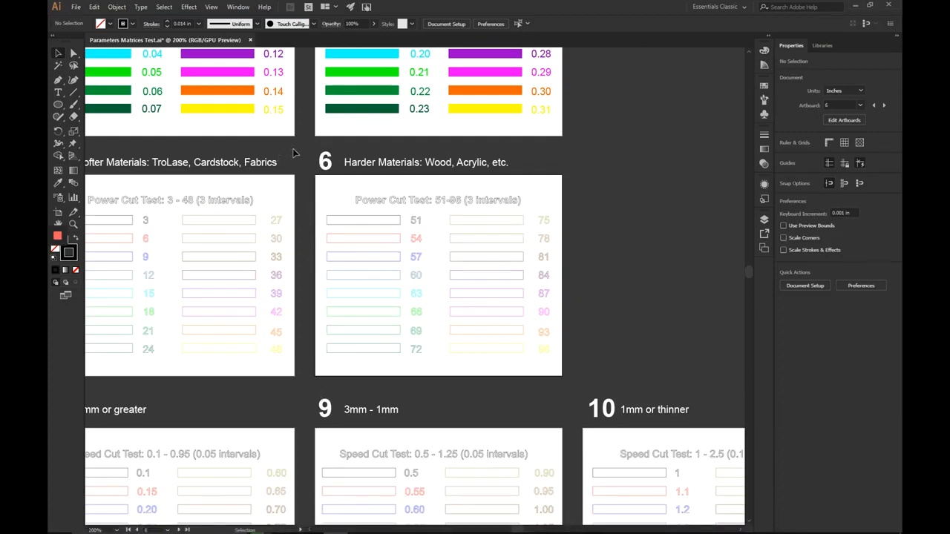
# Step: Print artboard 6 to the Trotec Engraver and bring up the system printer setup
pyautogui.click(77, 8)
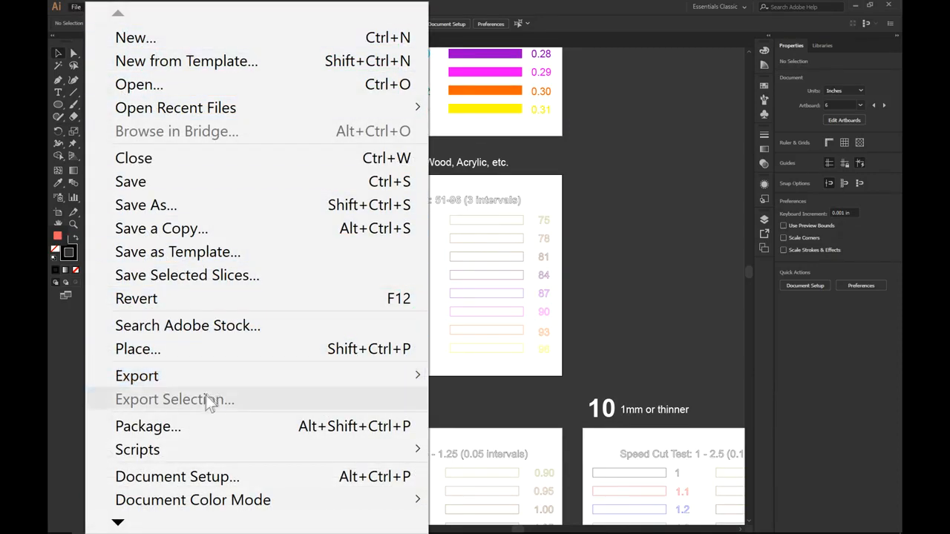
pyautogui.moveTo(144, 521)
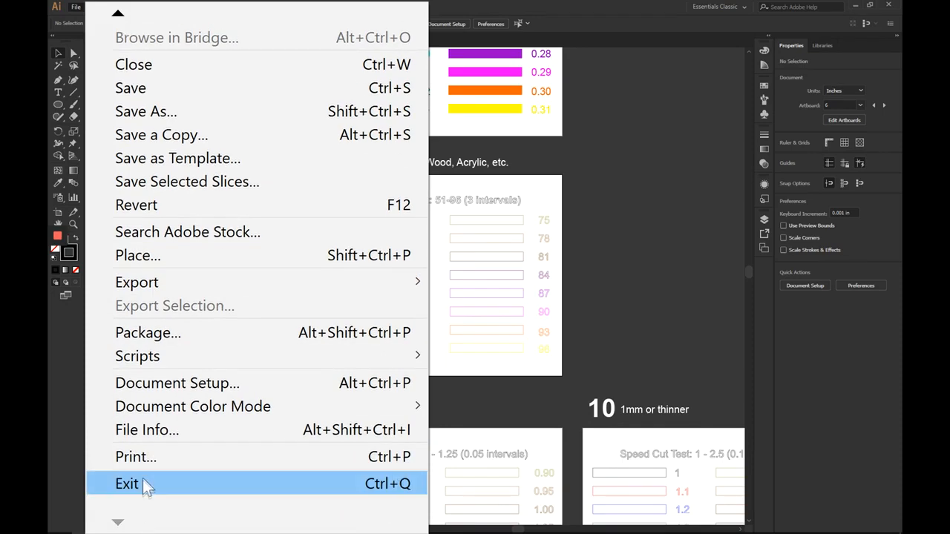
pyautogui.click(141, 463)
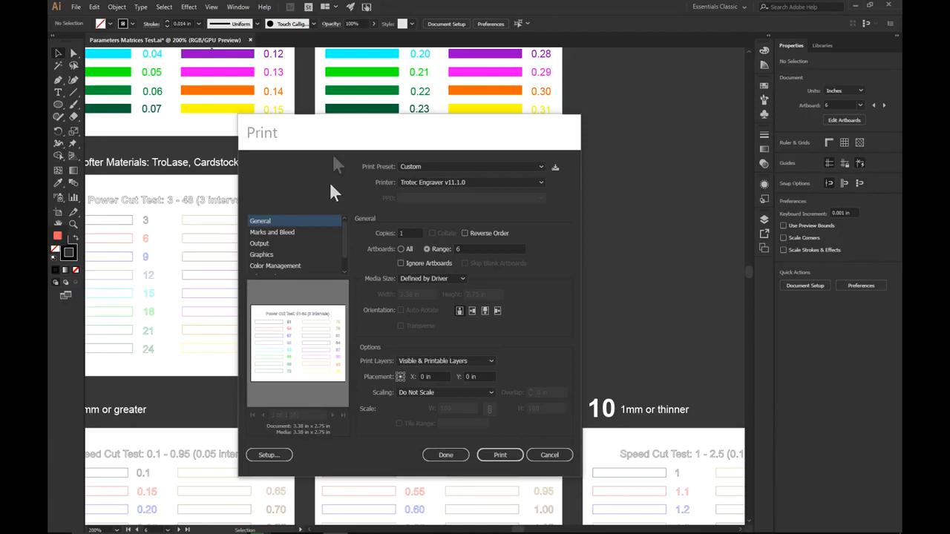
pyautogui.moveTo(334, 129); pyautogui.dragTo(351, 83)
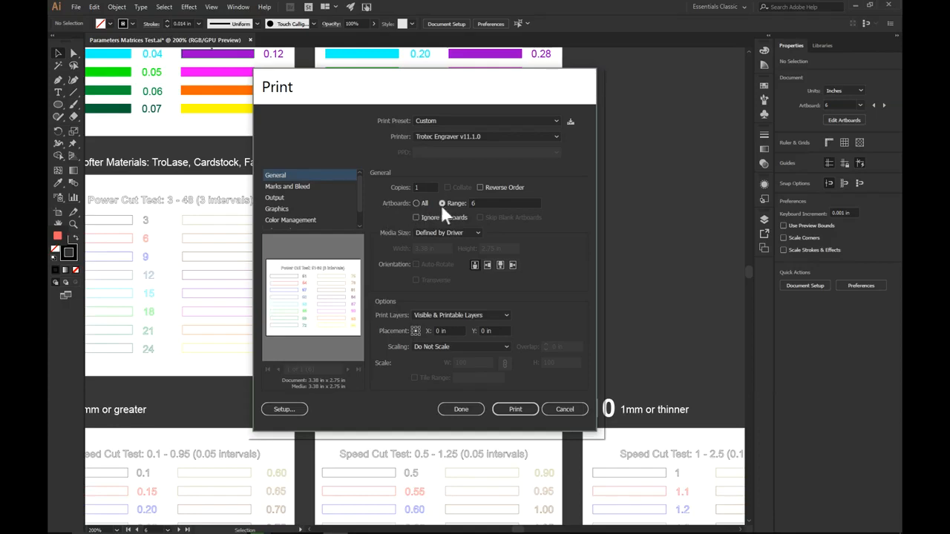
pyautogui.moveTo(454, 97); pyautogui.dragTo(677, 114)
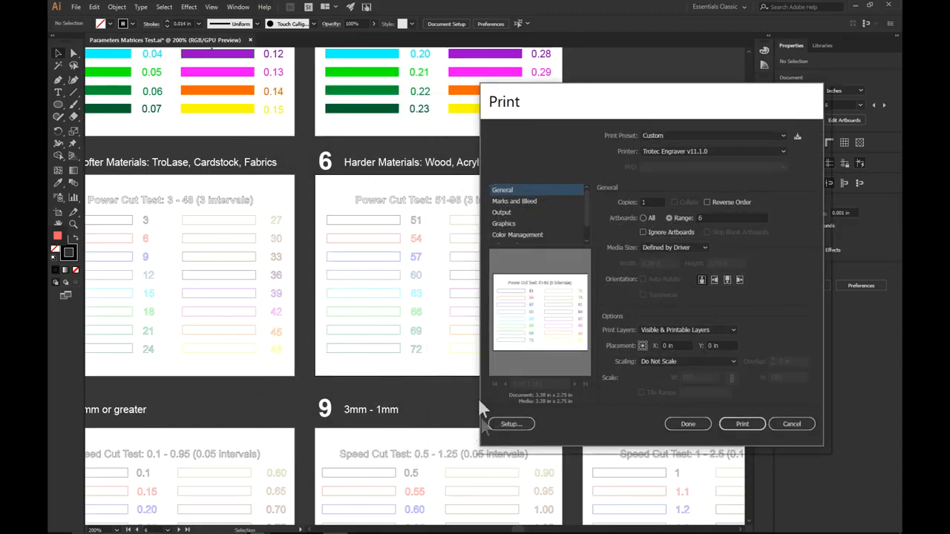
pyautogui.moveTo(602, 99); pyautogui.dragTo(569, 96)
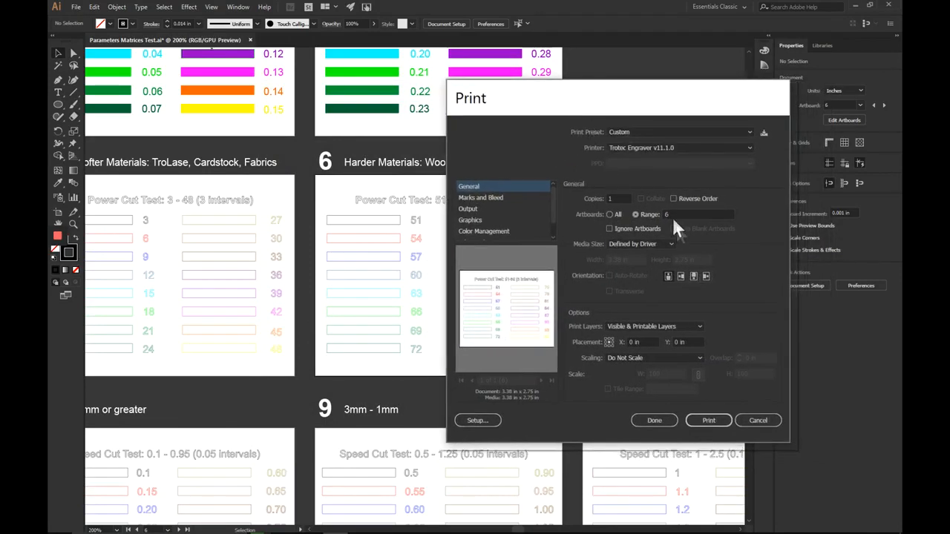
pyautogui.moveTo(591, 117); pyautogui.dragTo(694, 95)
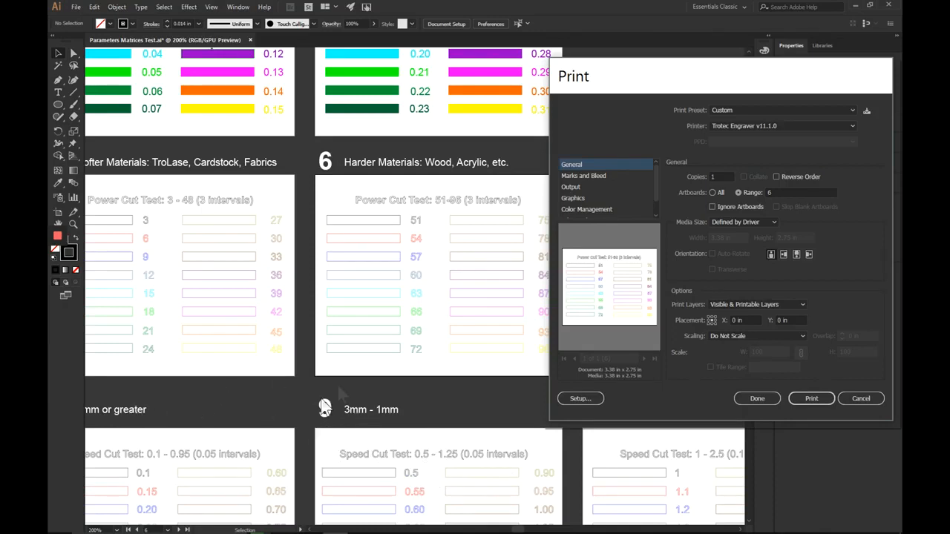
pyautogui.moveTo(665, 81); pyautogui.dragTo(355, 103)
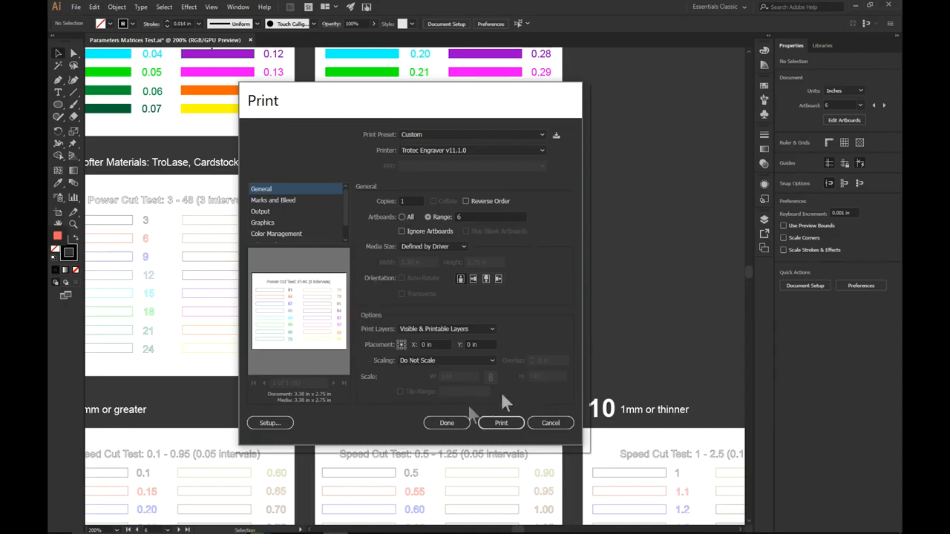
pyautogui.click(268, 423)
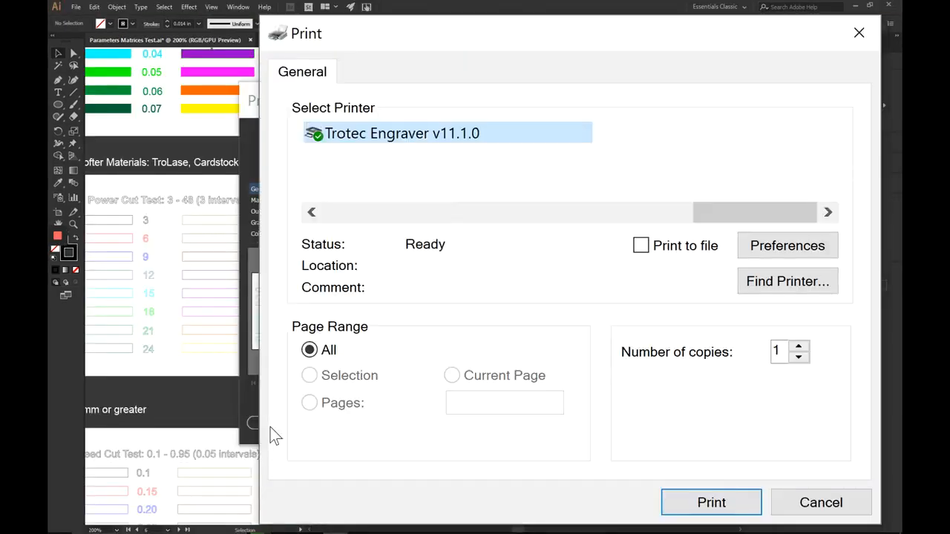
# Step: Open the Trotec driver's printing preferences and its material database
pyautogui.click(770, 248)
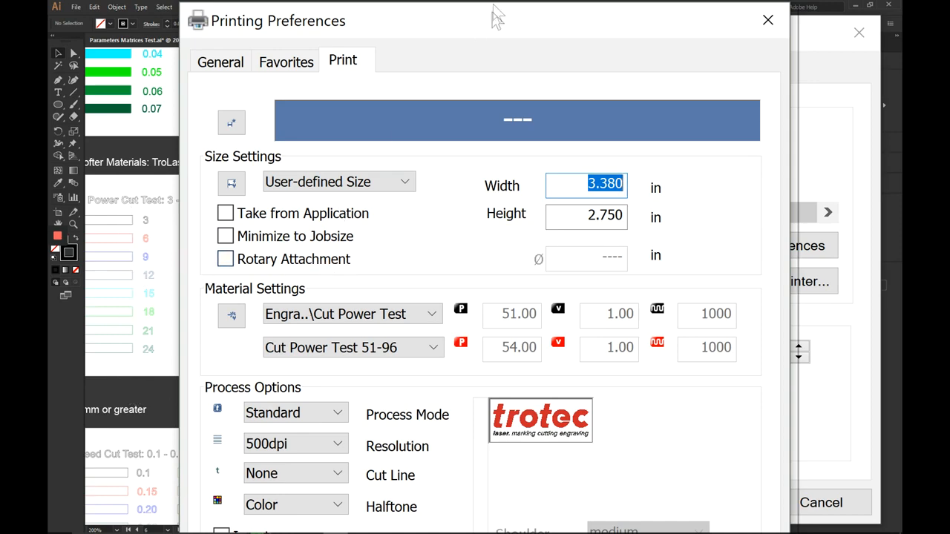
pyautogui.moveTo(492, 30); pyautogui.dragTo(497, 28)
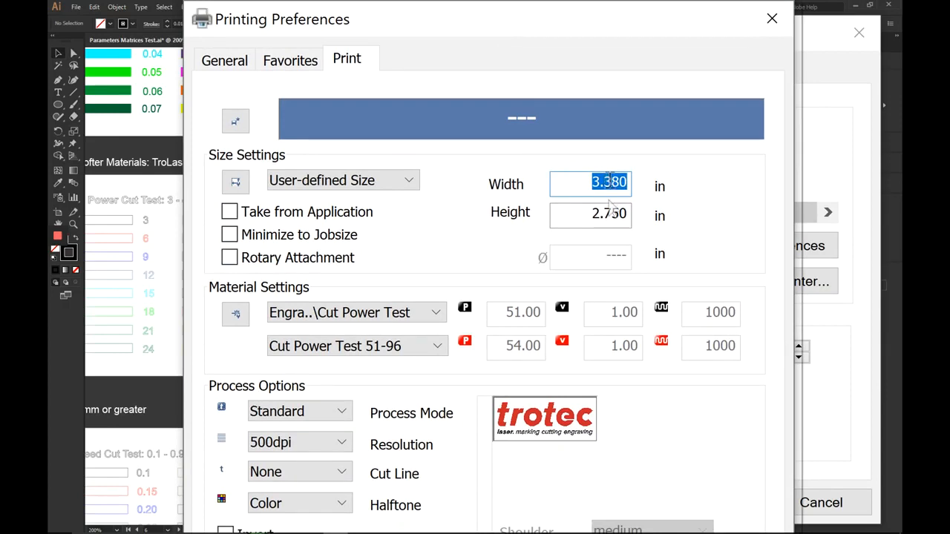
pyautogui.click(238, 316)
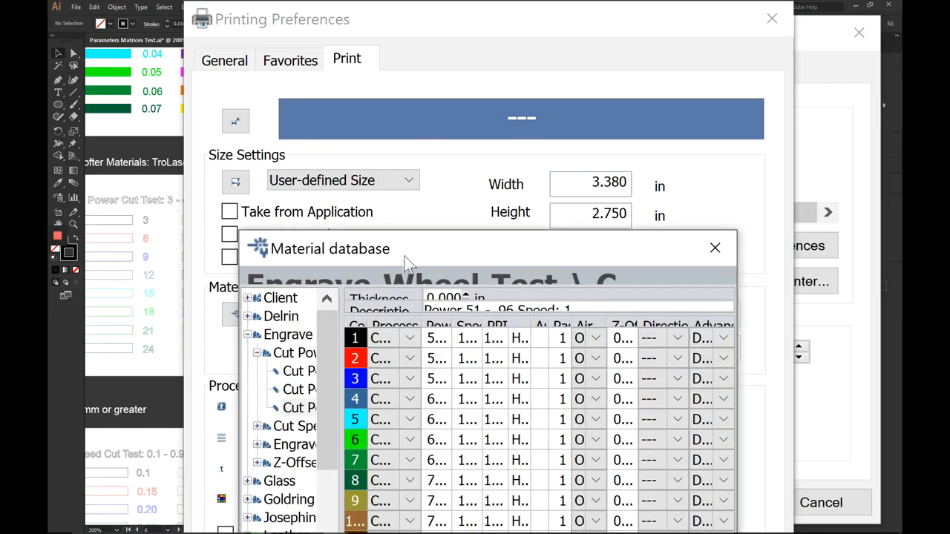
# Step: Enlarge the material database, select Cut Power Test 51-96, and auto-fit columns to read its powers
pyautogui.moveTo(429, 249); pyautogui.dragTo(403, 148)
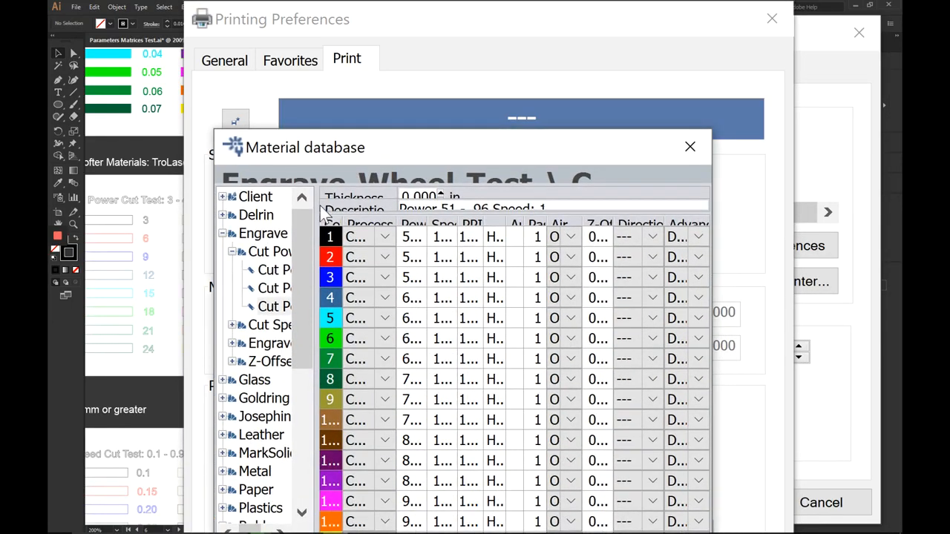
pyautogui.moveTo(318, 206); pyautogui.dragTo(375, 208)
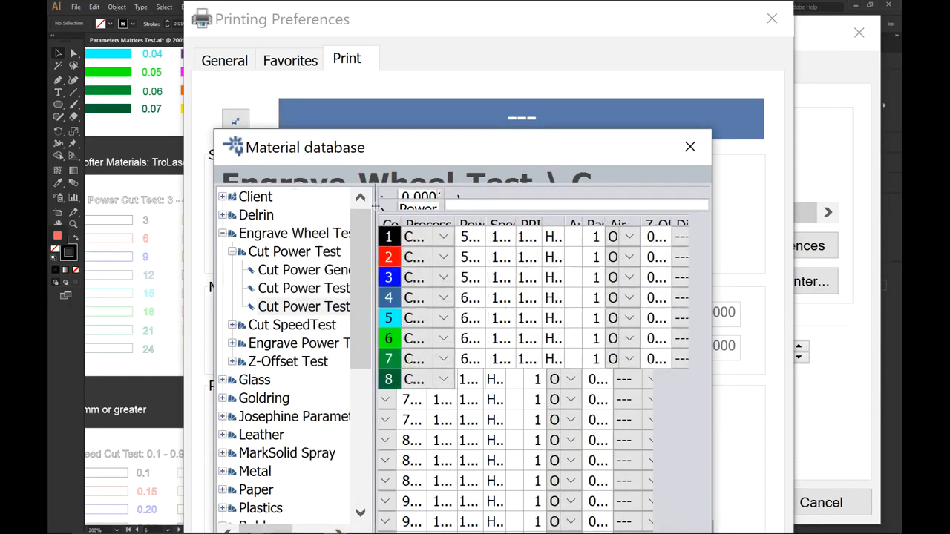
pyautogui.click(330, 308)
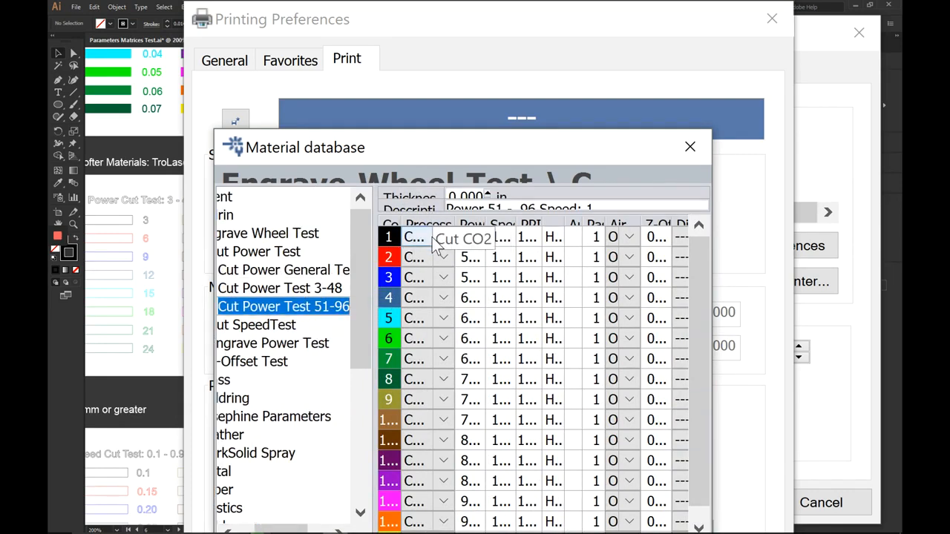
pyautogui.moveTo(457, 223); pyautogui.dragTo(524, 220)
pyautogui.moveTo(713, 173); pyautogui.dragTo(843, 161)
pyautogui.moveTo(519, 151); pyautogui.dragTo(435, 83)
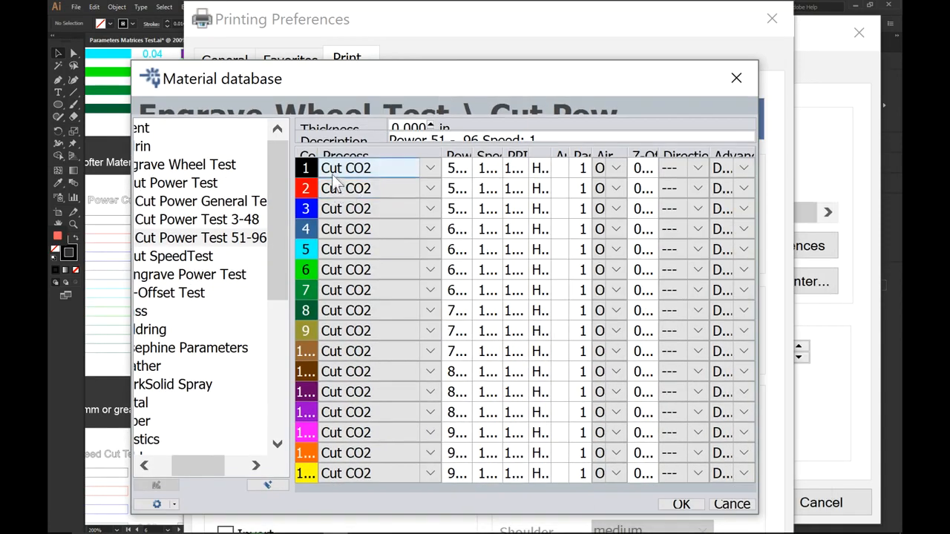
pyautogui.doubleClick(319, 154)
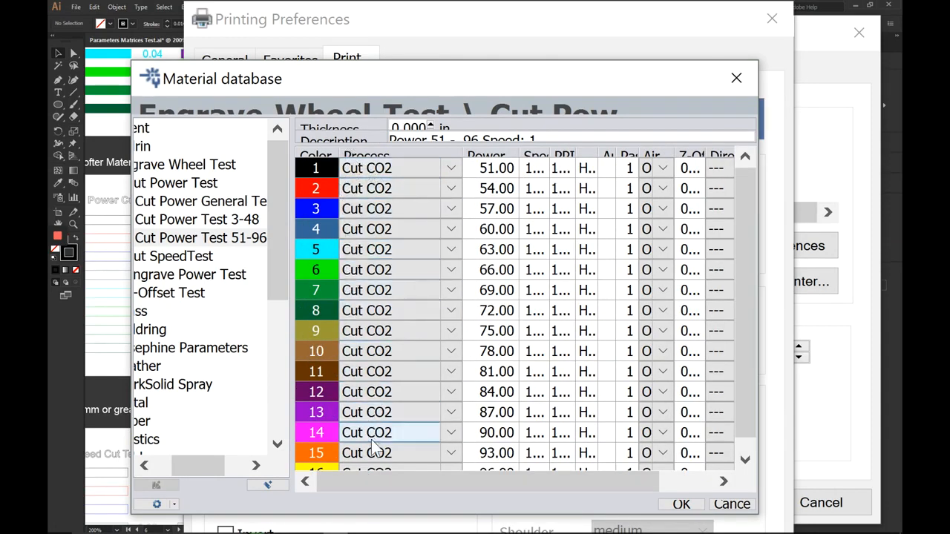
pyautogui.scroll(-1, 371, 446)
pyautogui.scroll(1, 371, 451)
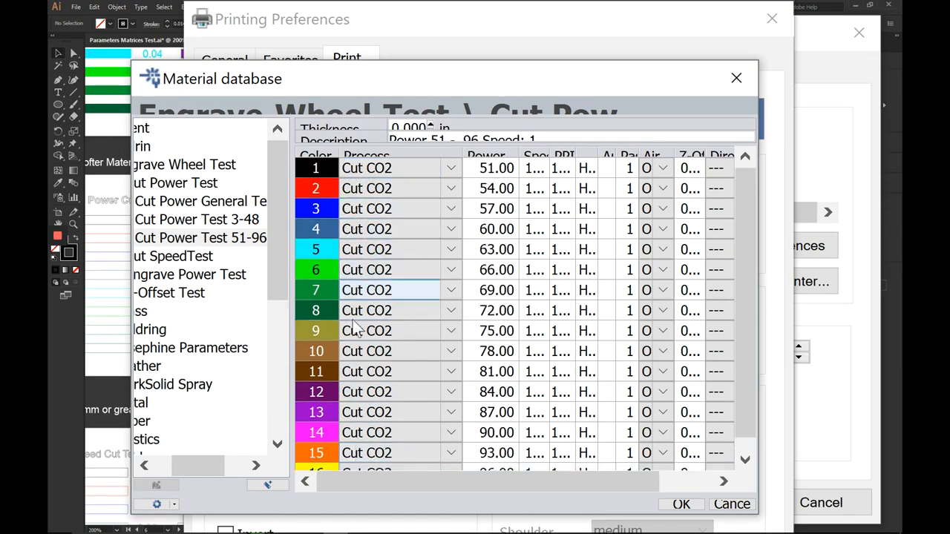
pyautogui.scroll(-1, 372, 371)
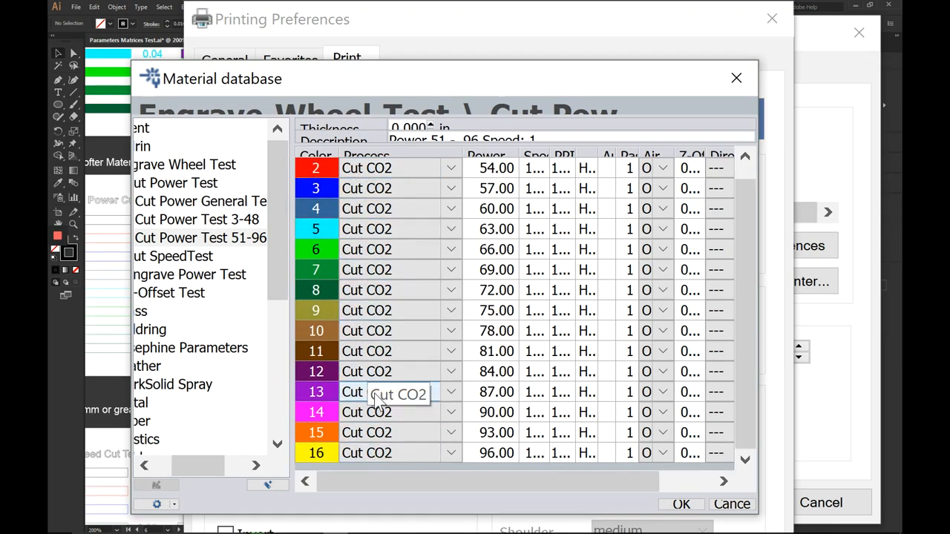
# Step: Accept the material, keep Color halftone, and save the driver preferences
pyautogui.click(676, 506)
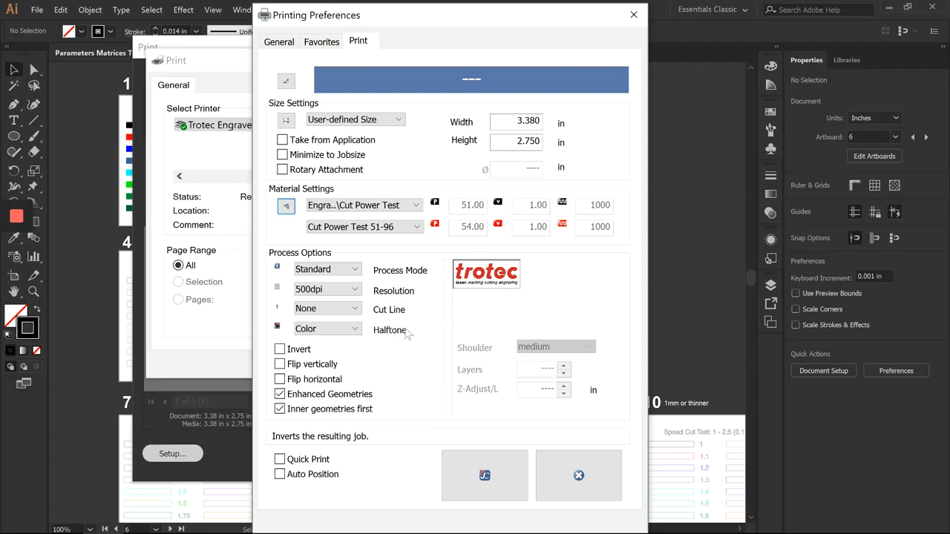
pyautogui.click(357, 328)
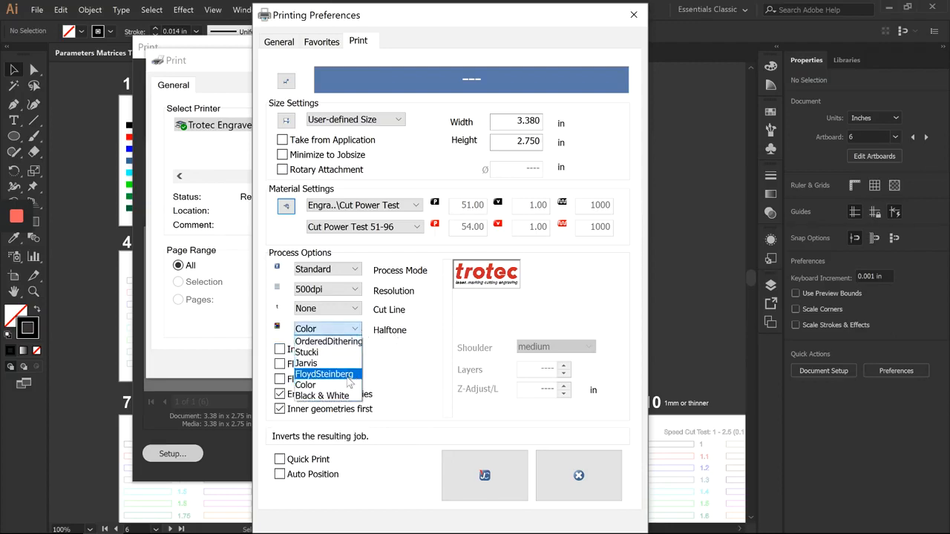
pyautogui.click(347, 384)
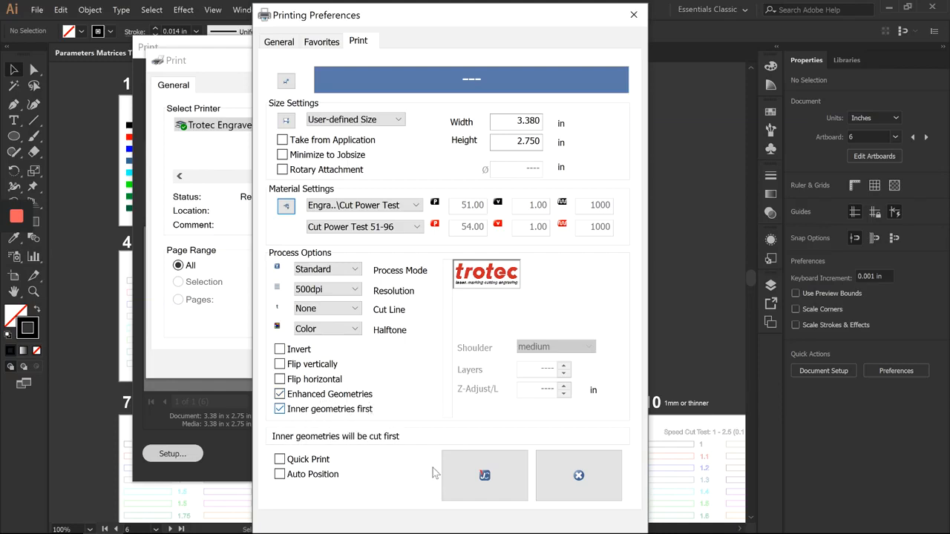
pyautogui.click(469, 470)
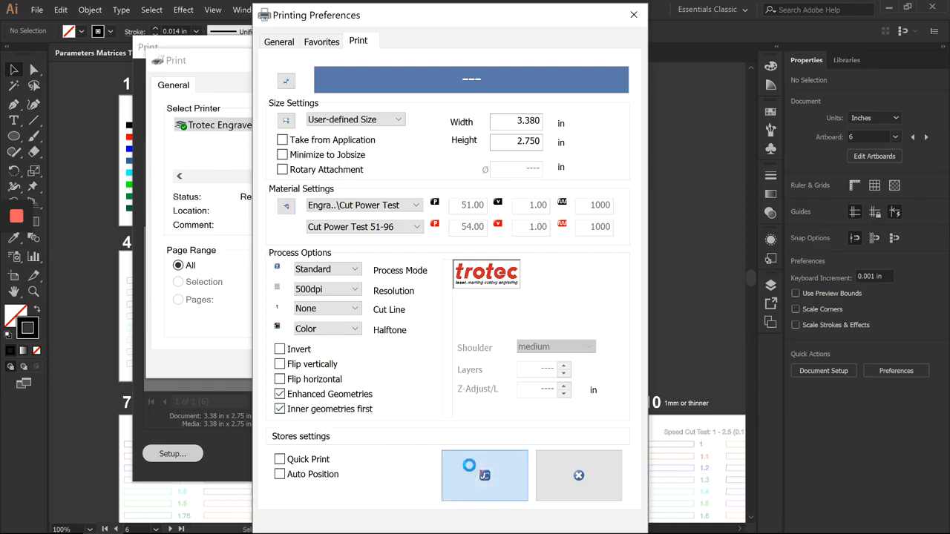
# Step: Print artboard 6 to the engraver and switch to Trotec JobControl
pyautogui.click(441, 368)
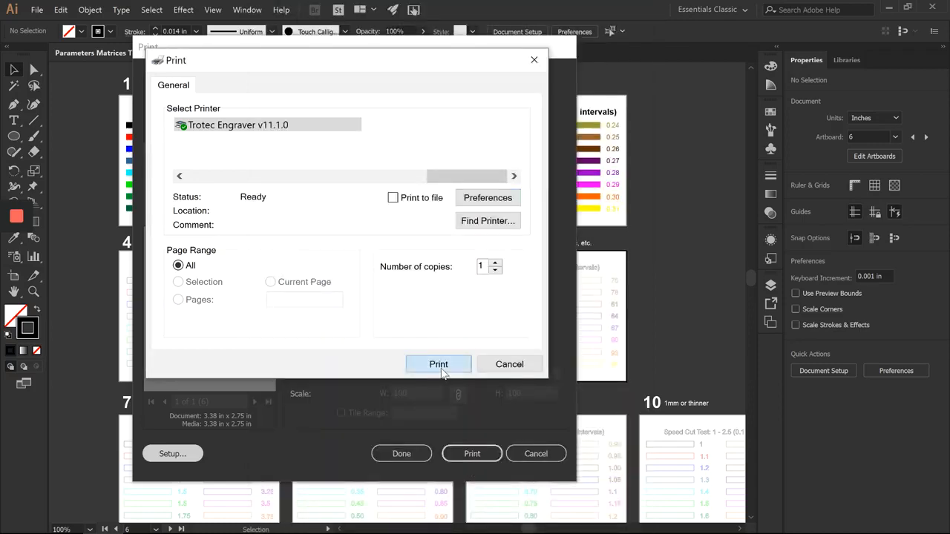
pyautogui.click(471, 454)
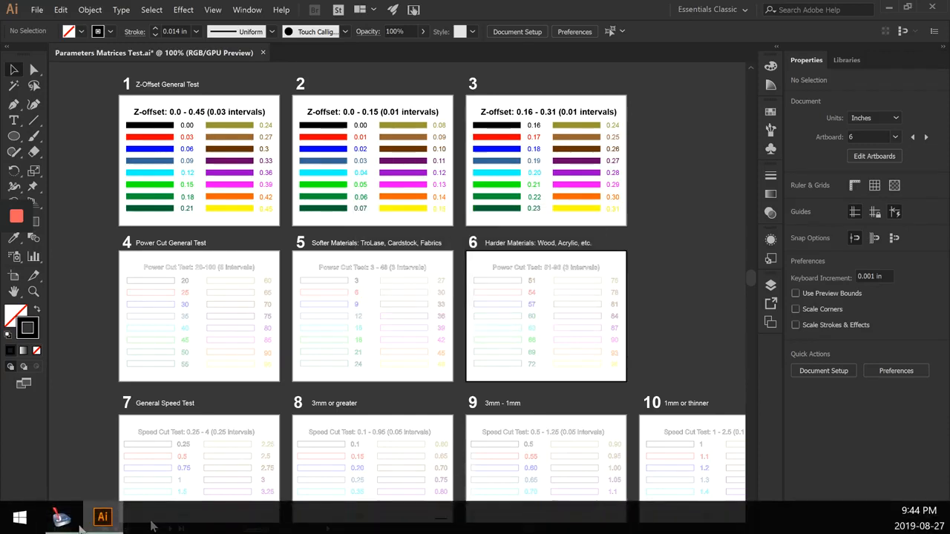
pyautogui.click(73, 524)
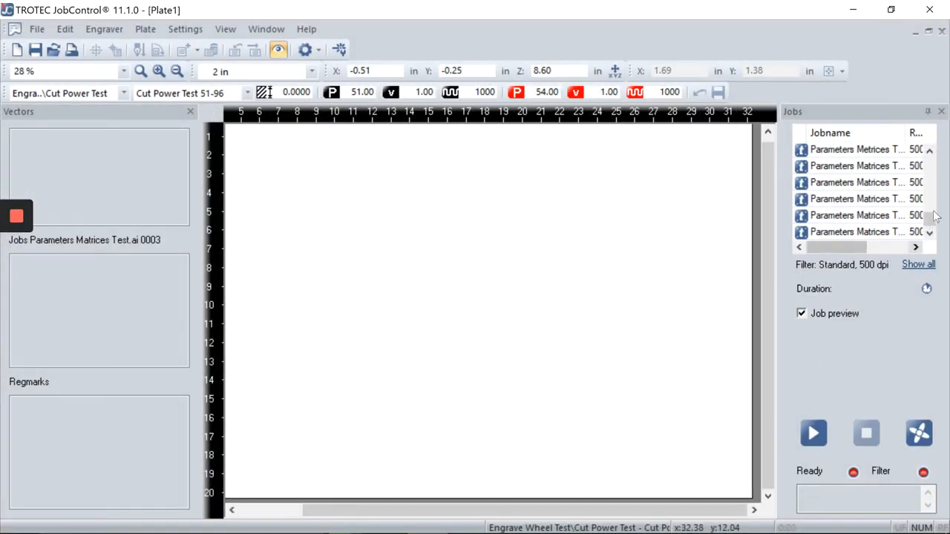
# Step: Preview the last queued job on the plate, then return it to the queue
pyautogui.click(906, 232)
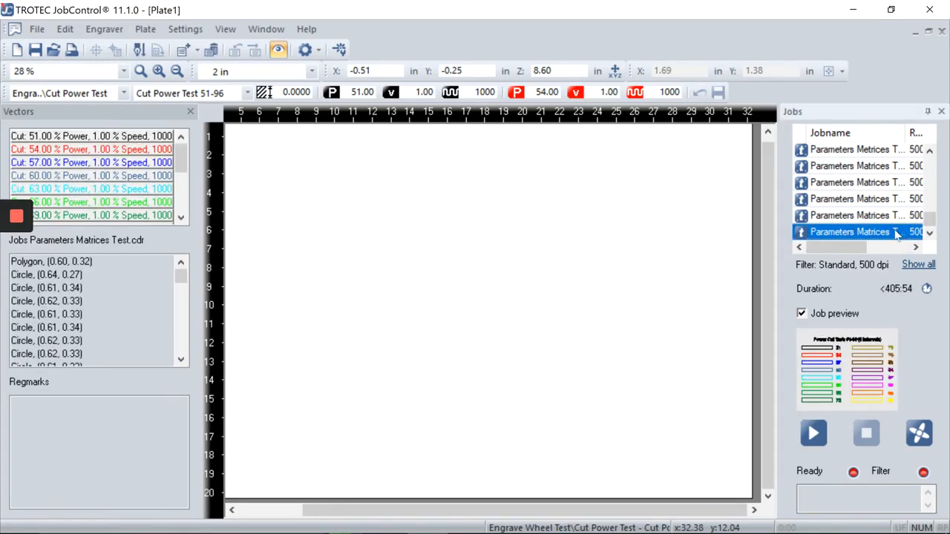
pyautogui.scroll(-2, 360, 211)
pyautogui.scroll(2, 307, 199)
pyautogui.moveTo(274, 165); pyautogui.dragTo(286, 179)
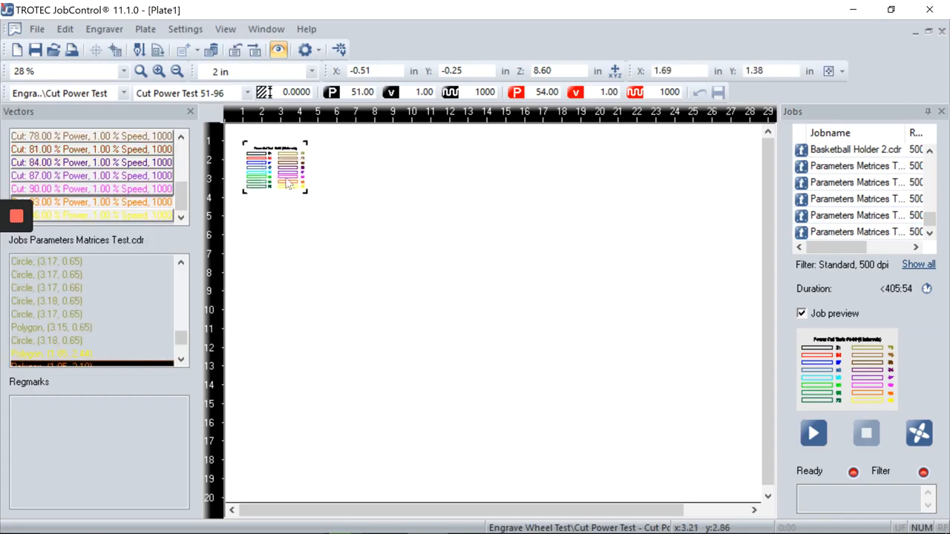
pyautogui.scroll(1, 290, 190)
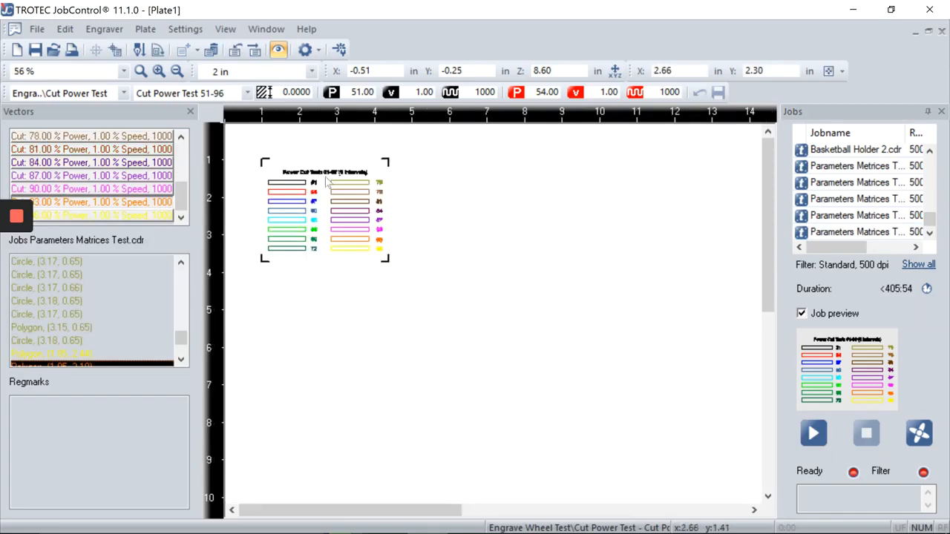
pyautogui.click(223, 29)
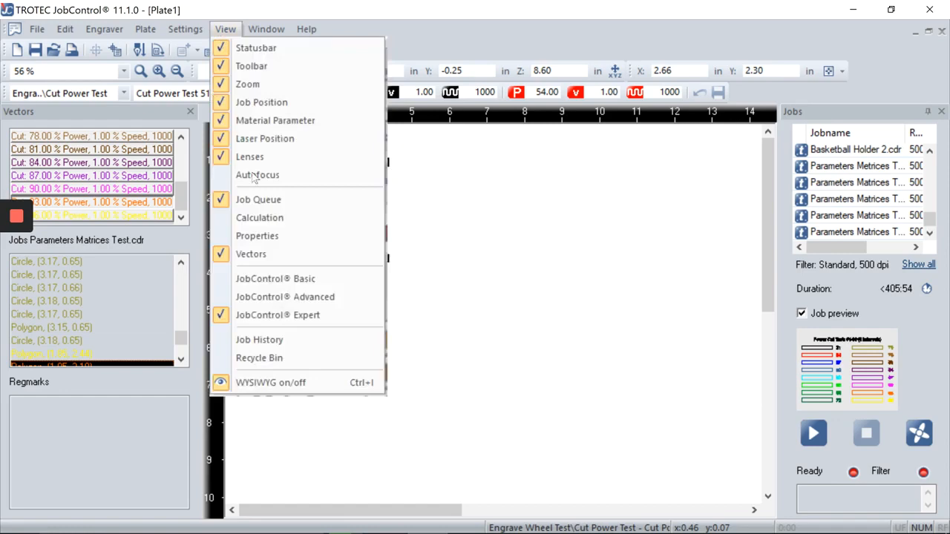
pyautogui.click(259, 255)
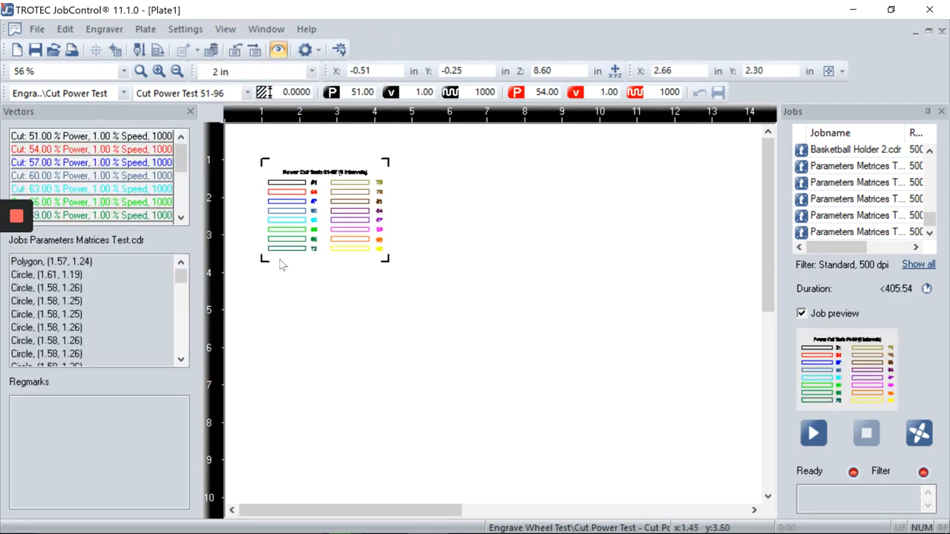
pyautogui.moveTo(181, 276); pyautogui.dragTo(181, 343)
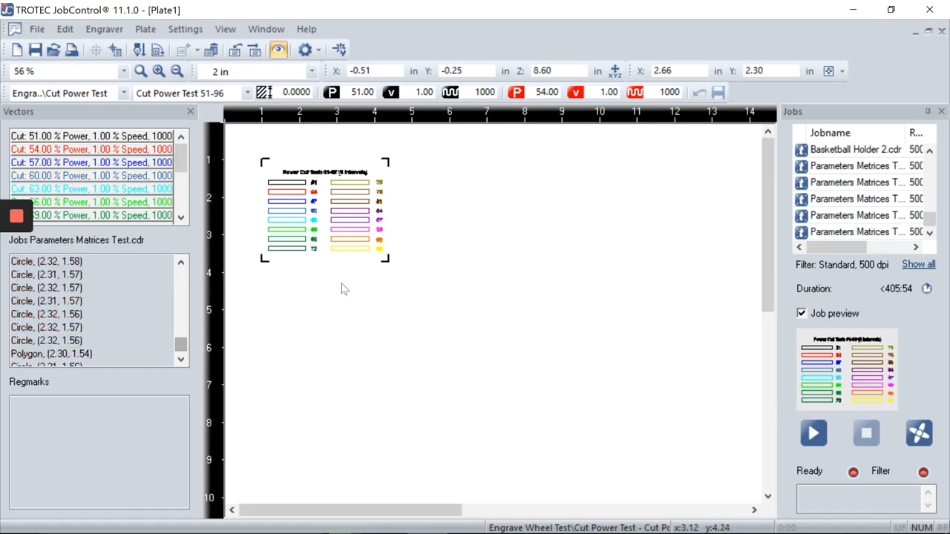
pyautogui.doubleClick(325, 256)
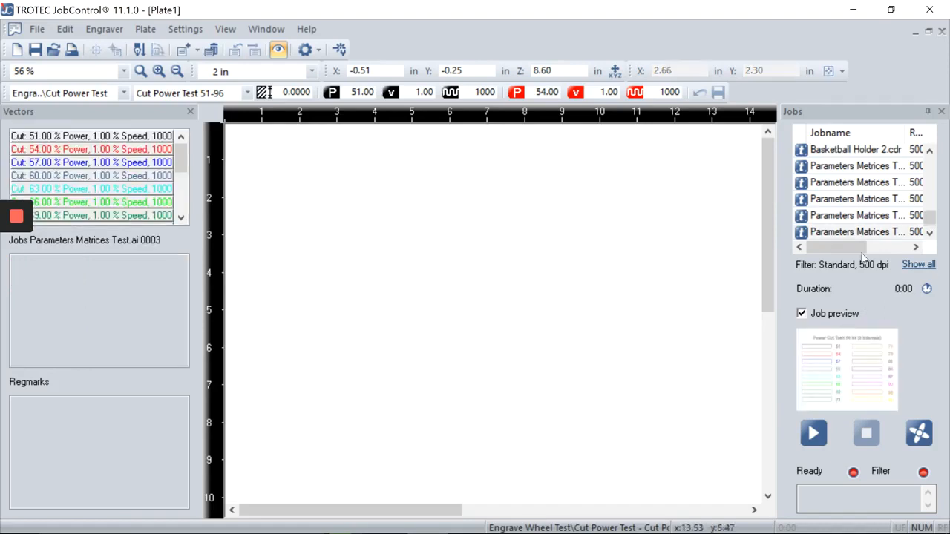
# Step: Place the fifth queued job, the 51-96 power cut test, on the plate
pyautogui.click(846, 217)
pyautogui.doubleClick(846, 221)
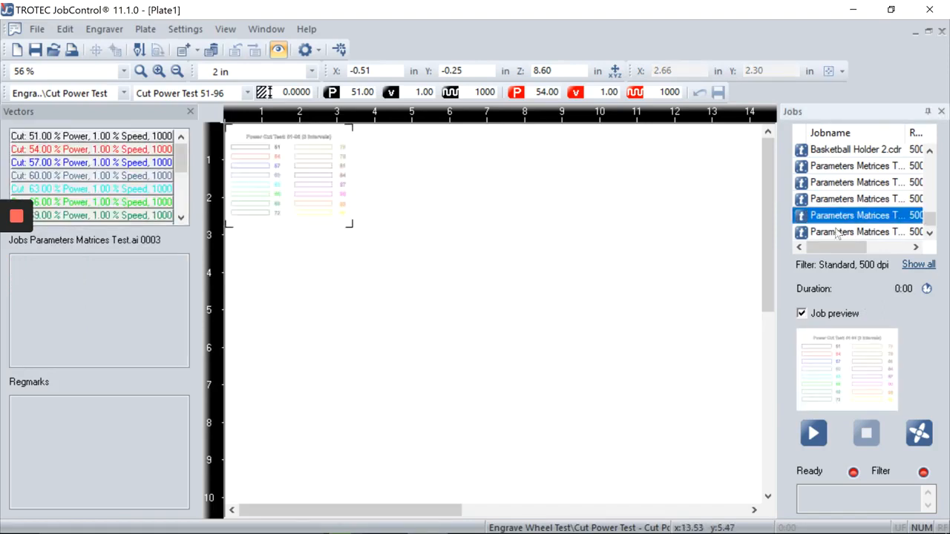
pyautogui.scroll(2, 280, 217)
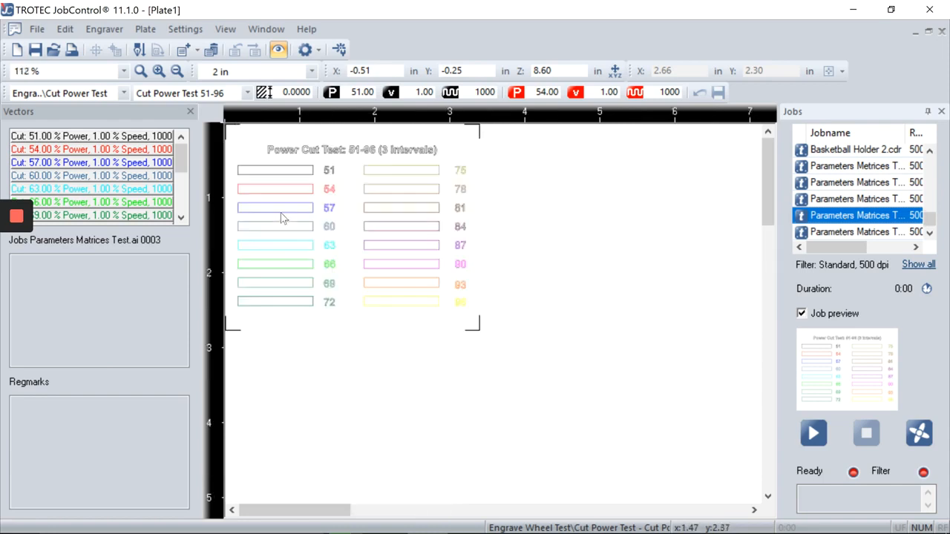
pyautogui.click(344, 261)
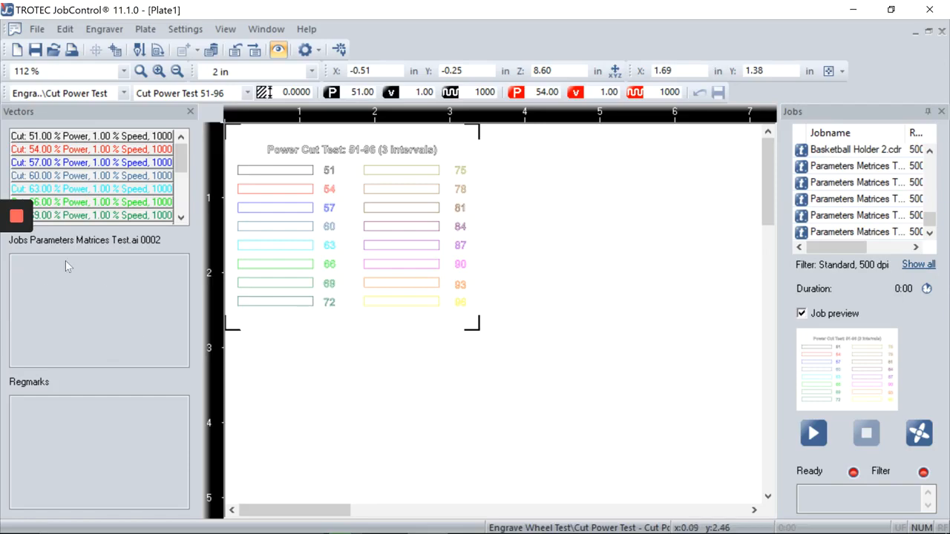
pyautogui.click(509, 264)
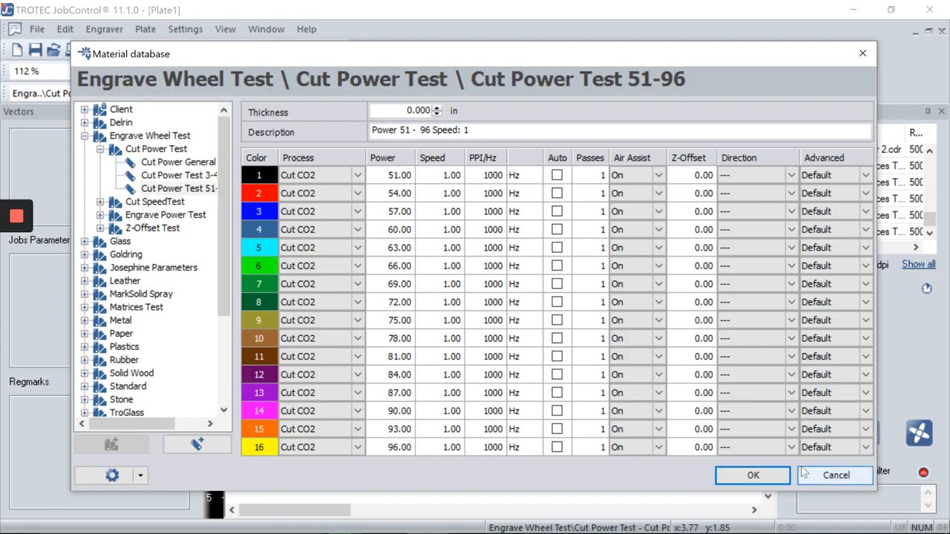
# Step: Replace the plate's .ai job with the Parameters Matrices Test.cdr job using Cut Power Test 51-96
pyautogui.click(772, 477)
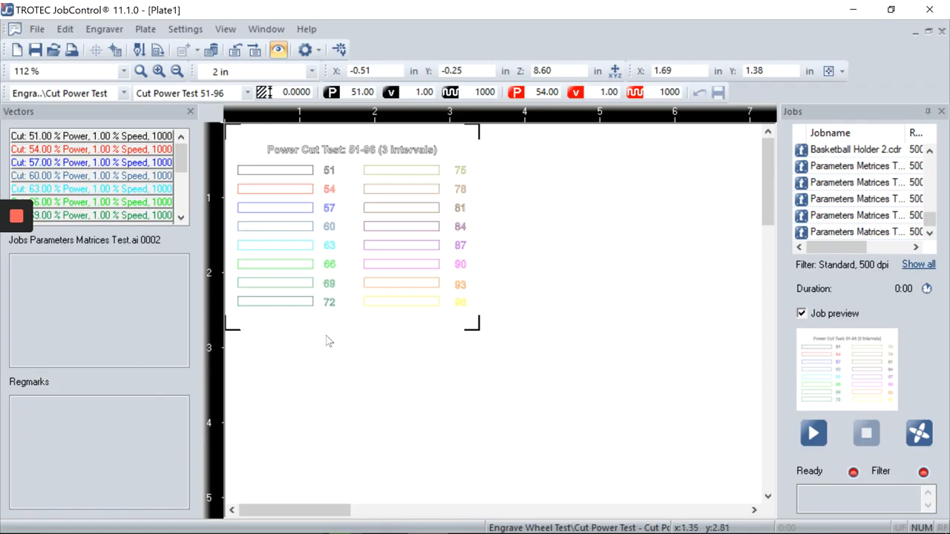
pyautogui.moveTo(288, 319); pyautogui.dragTo(320, 347)
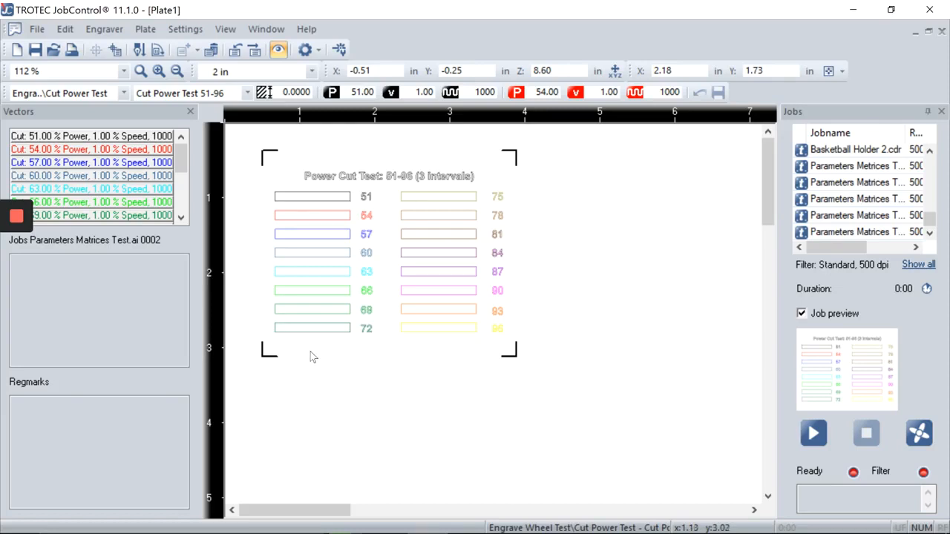
pyautogui.doubleClick(360, 346)
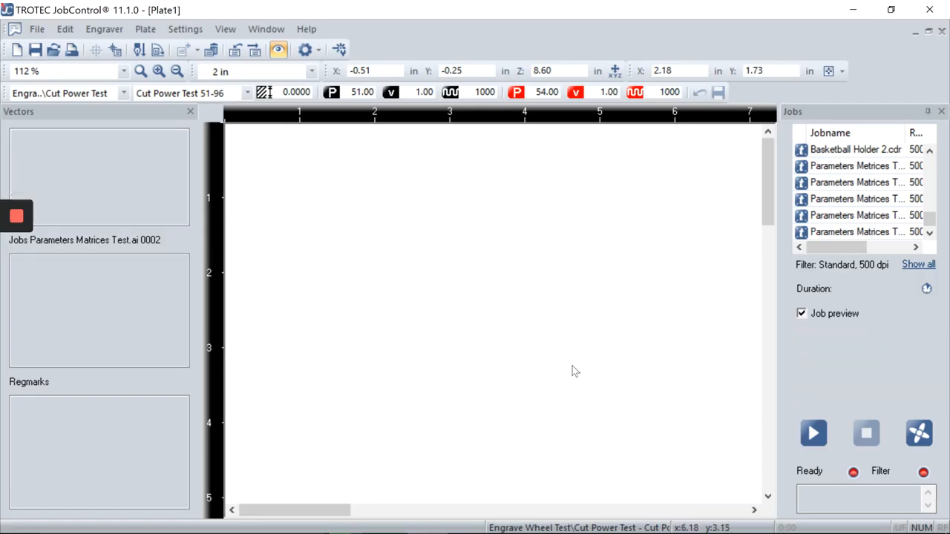
pyautogui.moveTo(931, 221); pyautogui.dragTo(932, 227)
pyautogui.doubleClick(912, 232)
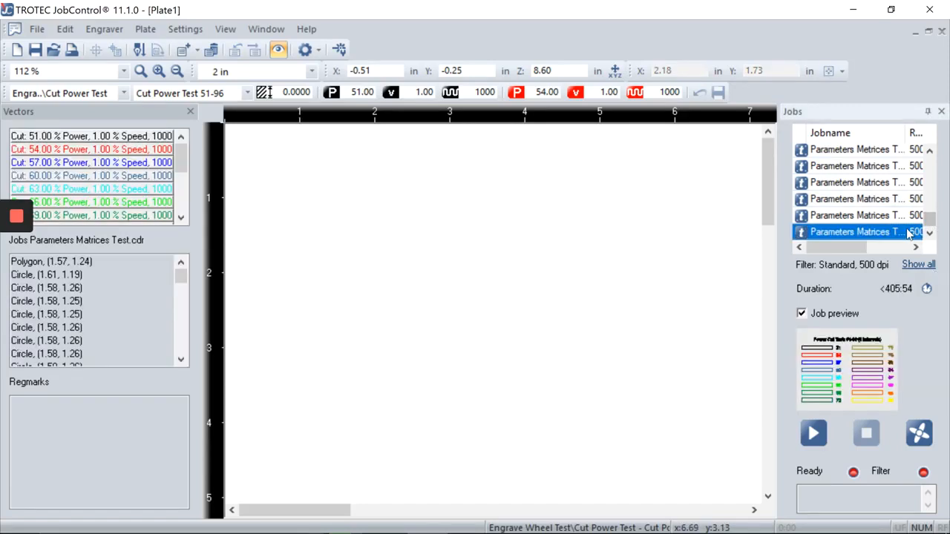
pyautogui.scroll(-1, 299, 185)
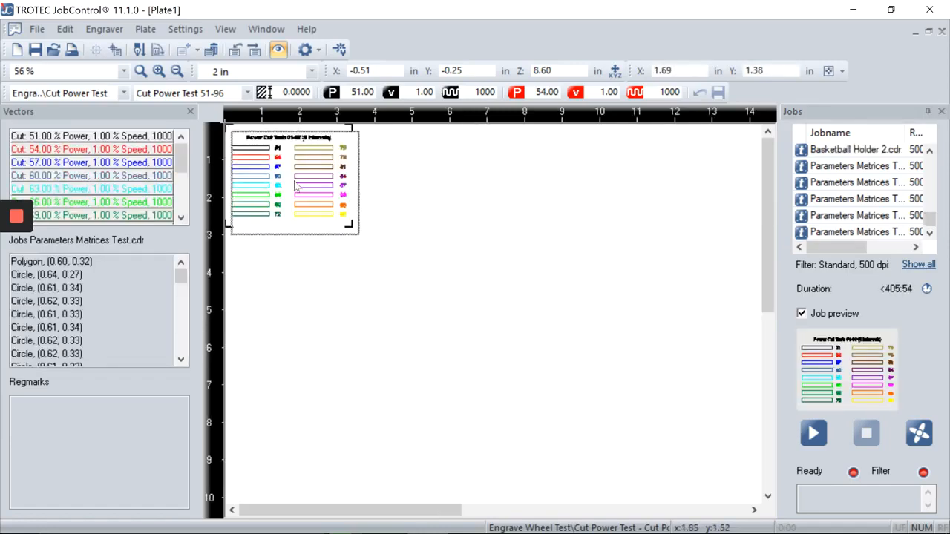
pyautogui.click(413, 186)
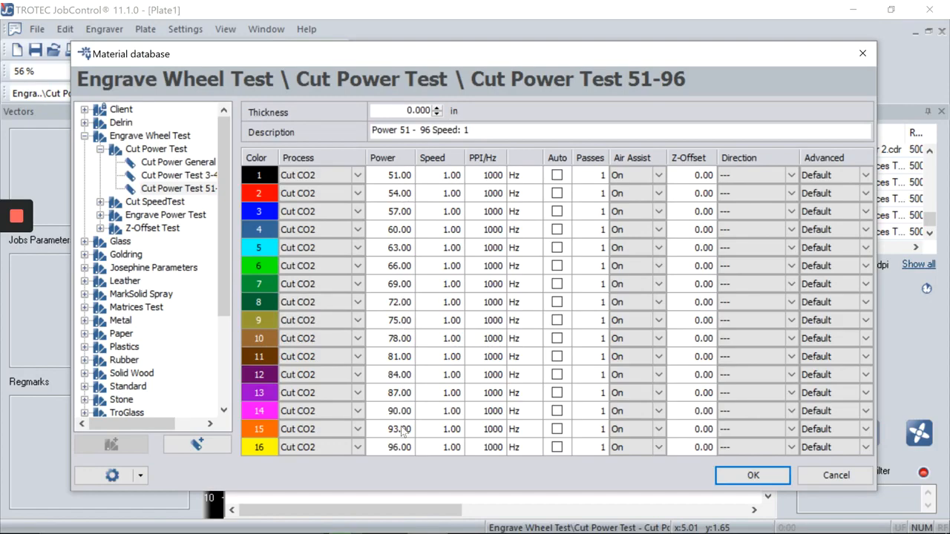
pyautogui.click(735, 475)
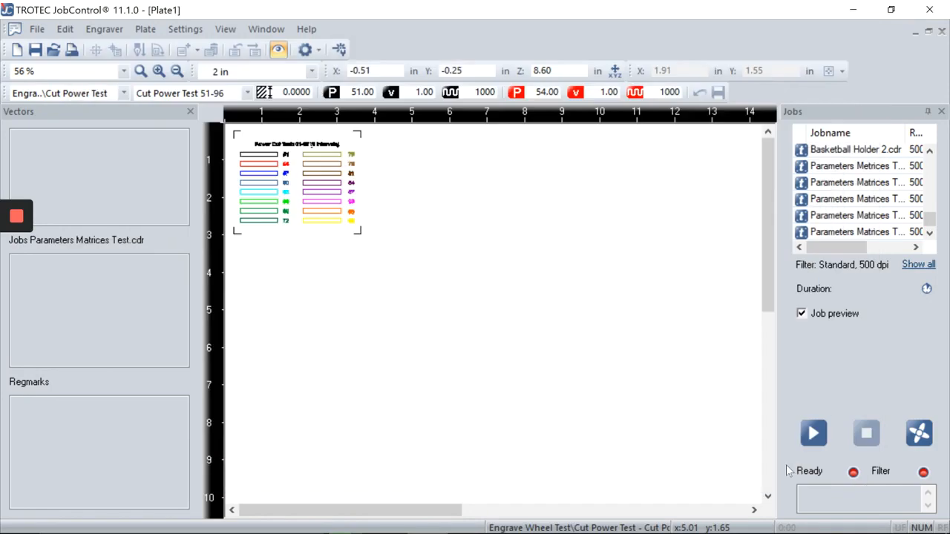
# Step: Start the test job on the laser, then return to JobControl from CorelDRAW
pyautogui.click(814, 438)
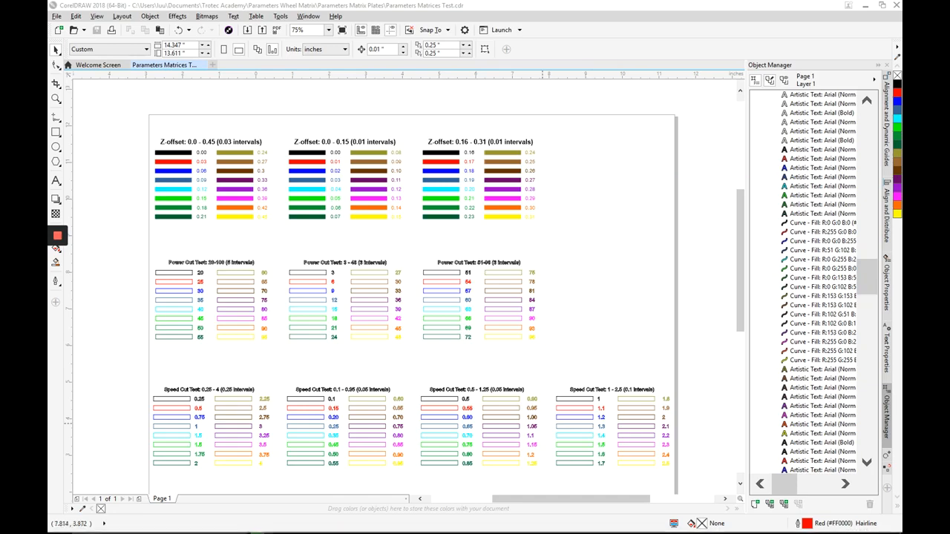
pyautogui.moveTo(391, 530)
pyautogui.click(310, 524)
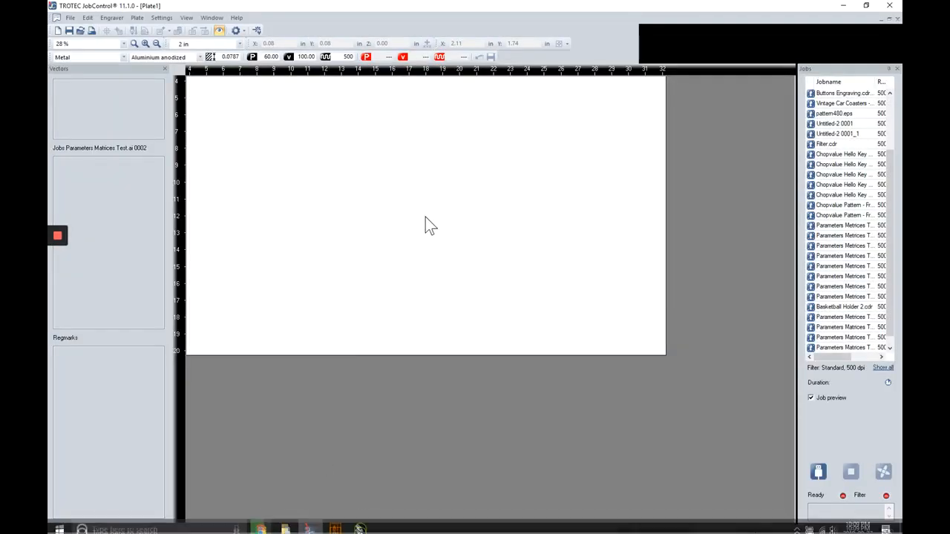
# Step: Show the Solid Wood 5mm (0.208") Maple Detail settings in the Material database, briefly comparing Maple Black
pyautogui.doubleClick(424, 216)
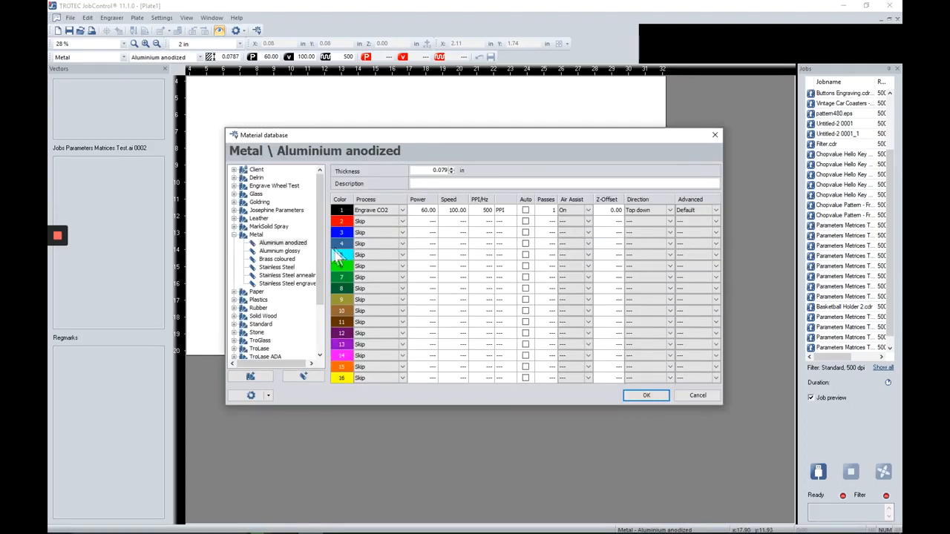
pyautogui.click(233, 234)
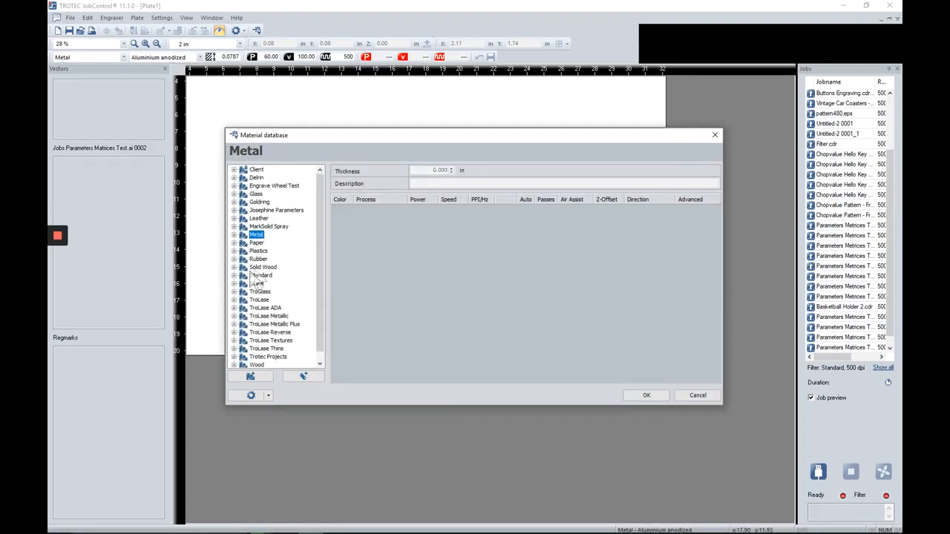
pyautogui.doubleClick(249, 268)
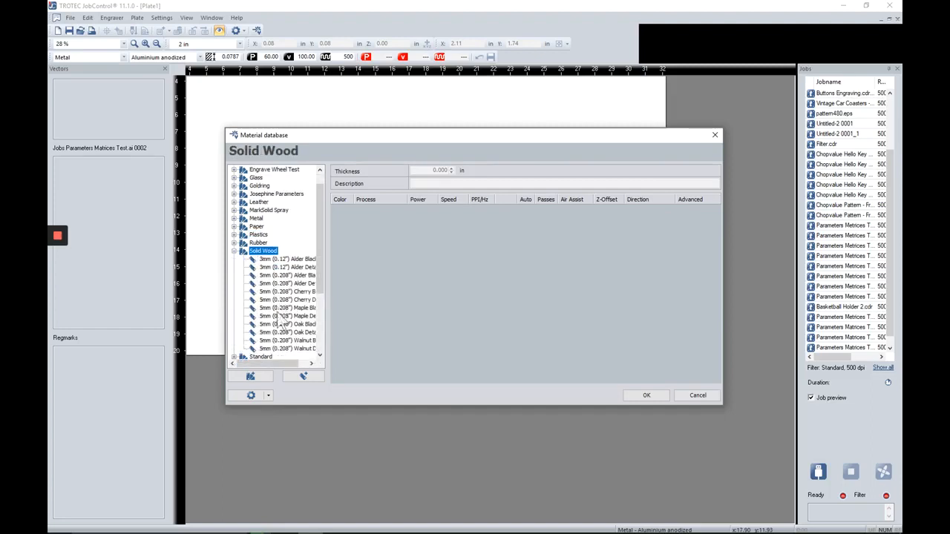
pyautogui.click(330, 317)
pyautogui.moveTo(332, 324); pyautogui.dragTo(348, 319)
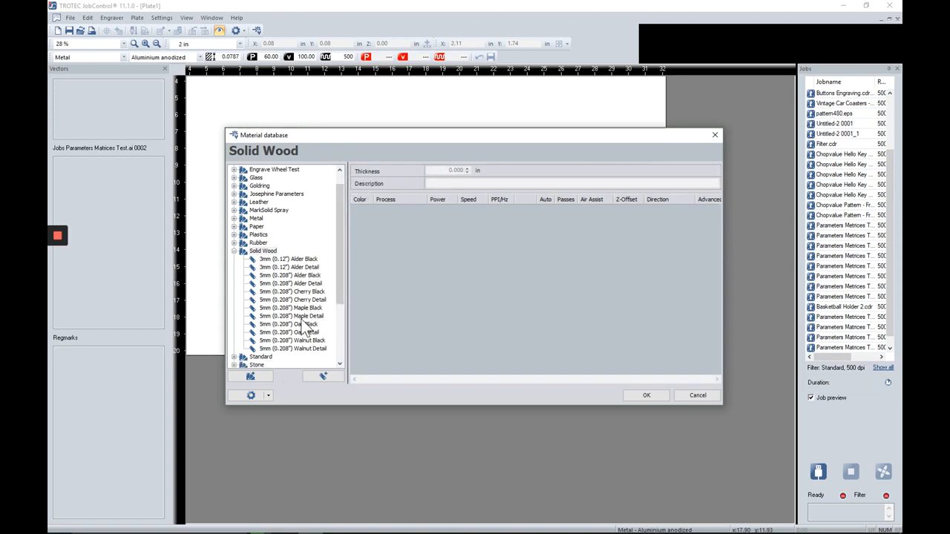
pyautogui.click(304, 317)
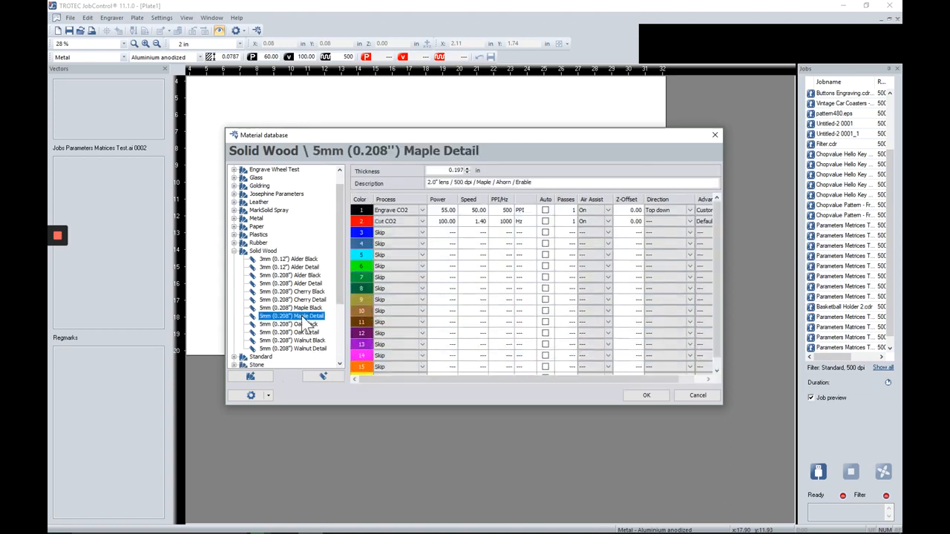
pyautogui.click(309, 309)
pyautogui.click(311, 318)
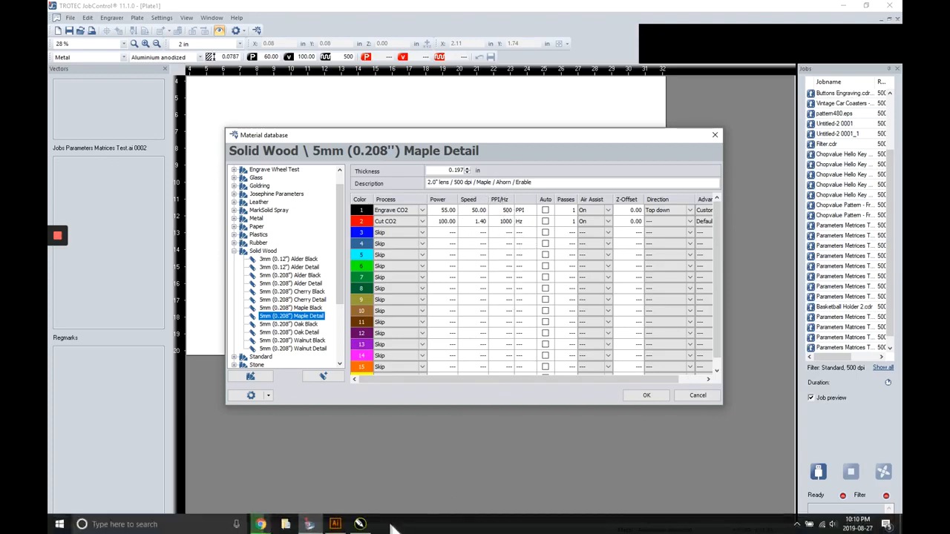
pyautogui.click(335, 528)
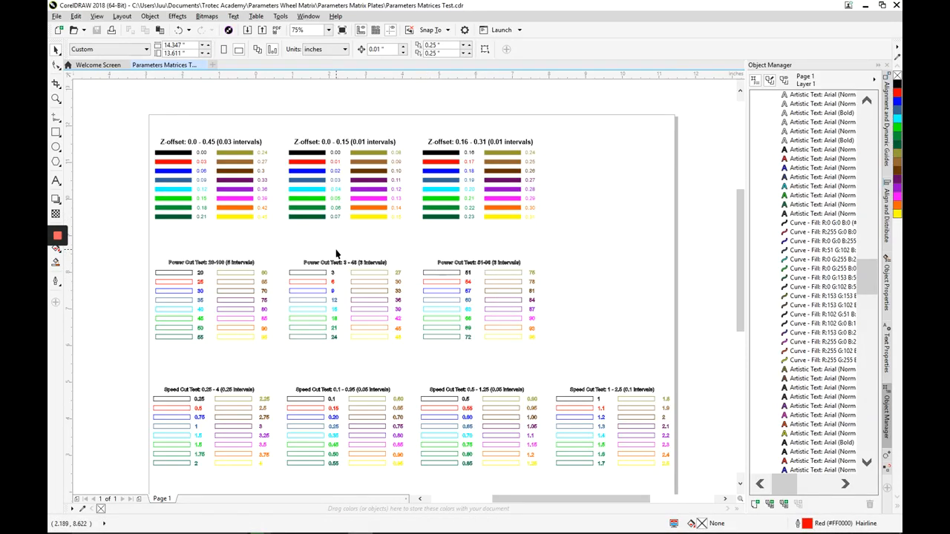
# Step: Marquee-select all objects of the Power Cut Test 51-96 block and group them with Ctrl+G
pyautogui.scroll(1, 325, 256)
pyautogui.scroll(-1, 324, 257)
pyautogui.scroll(1, 290, 261)
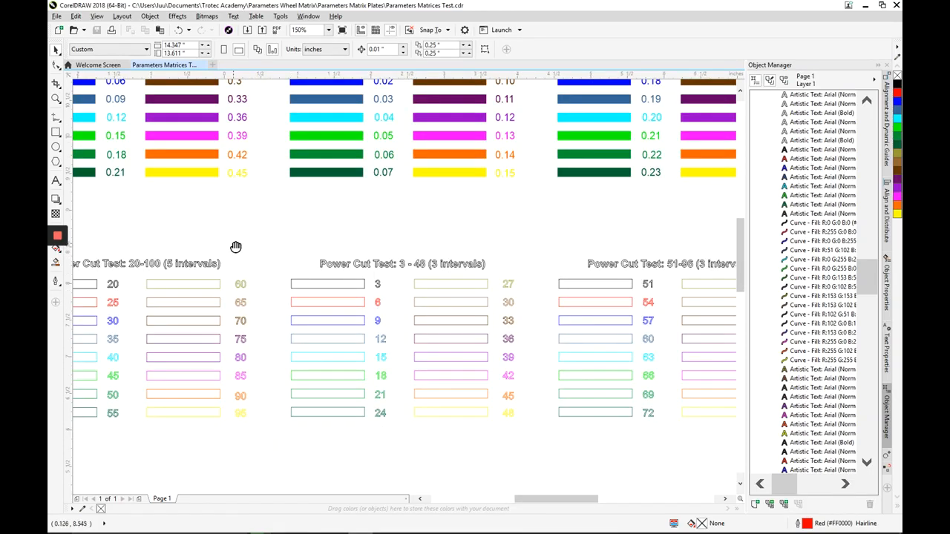
pyautogui.moveTo(253, 243); pyautogui.dragTo(335, 214)
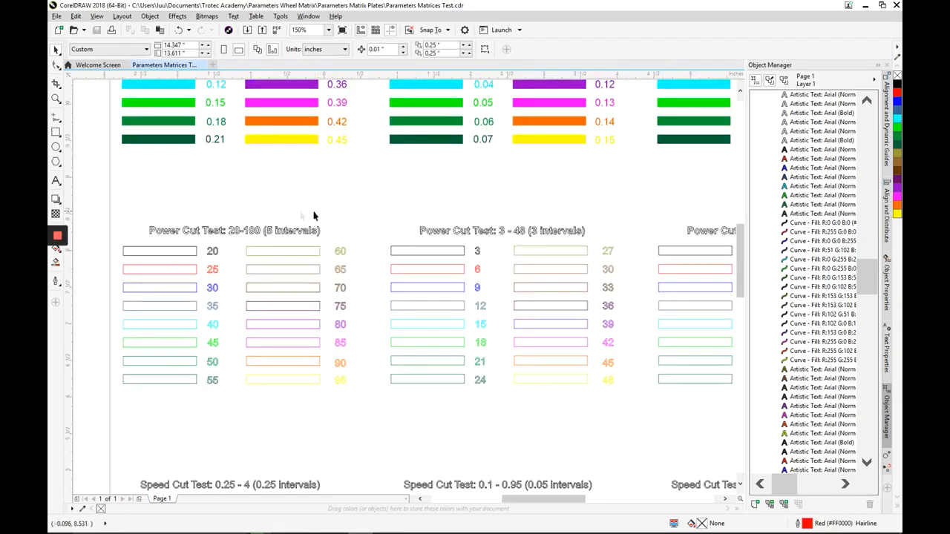
pyautogui.moveTo(619, 190); pyautogui.dragTo(428, 177)
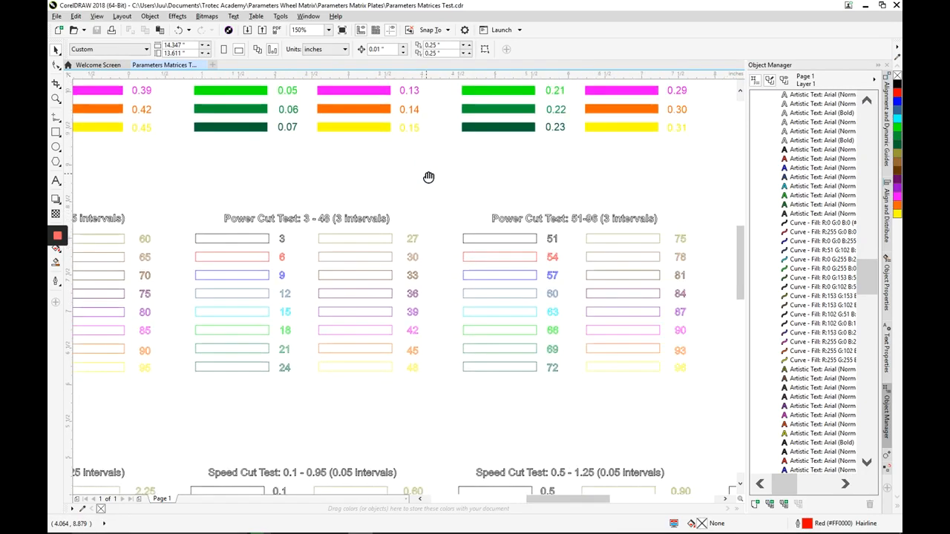
pyautogui.moveTo(565, 199); pyautogui.dragTo(499, 182)
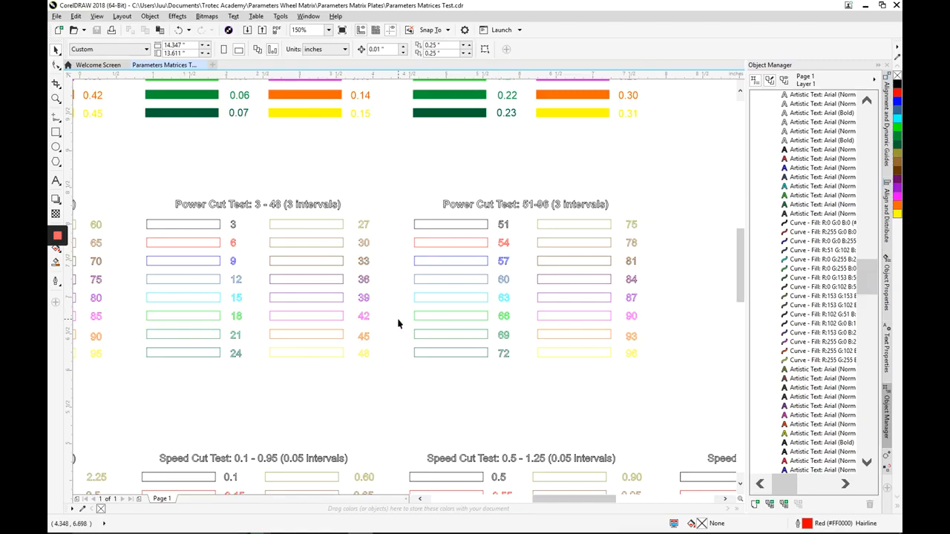
pyautogui.moveTo(394, 342); pyautogui.dragTo(582, 331)
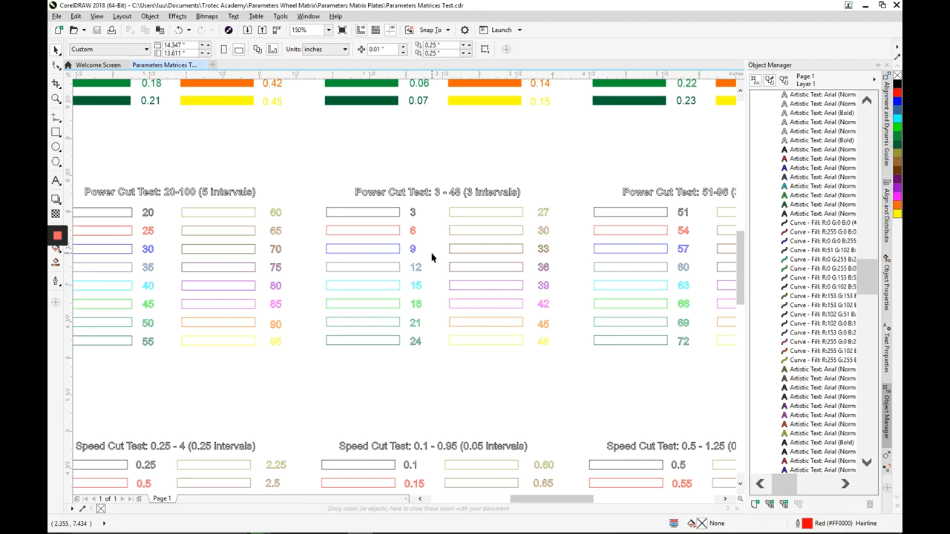
pyautogui.moveTo(332, 270)
pyautogui.mouseDown()
pyautogui.moveTo(375, 275)
pyautogui.moveTo(483, 255)
pyautogui.mouseUp()
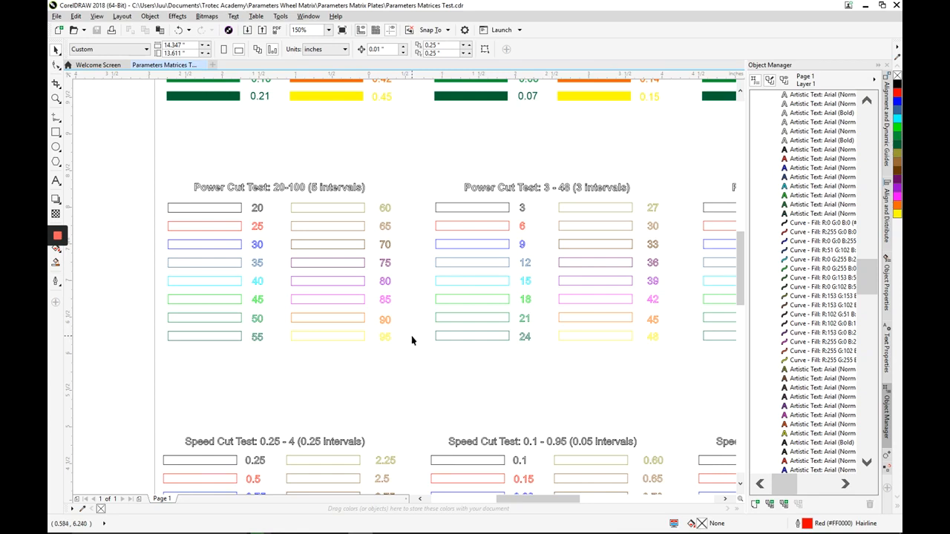
pyautogui.scroll(1, 409, 343)
pyautogui.scroll(-1, 522, 339)
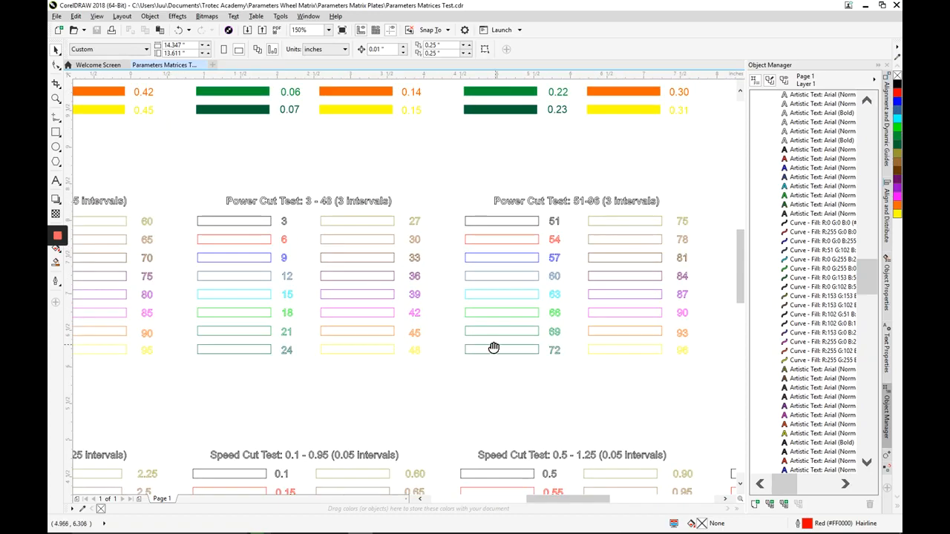
pyautogui.moveTo(494, 346); pyautogui.dragTo(351, 346)
pyautogui.moveTo(310, 203); pyautogui.dragTo(587, 376)
pyautogui.hotkey('ctrl', 'g')
pyautogui.click(583, 380)
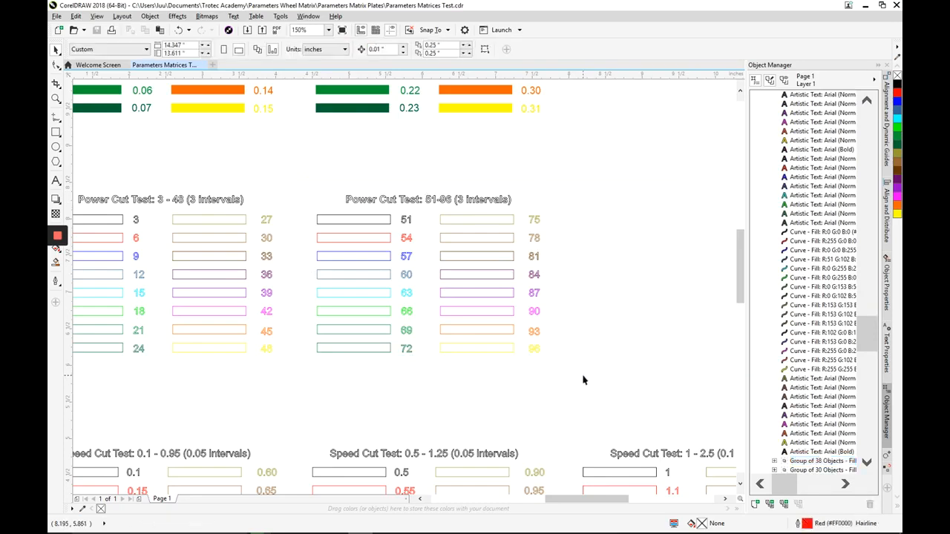
# Step: Back in JobControl's Material database, select and collapse the Solid Wood category
pyautogui.moveTo(385, 531)
pyautogui.moveTo(310, 524)
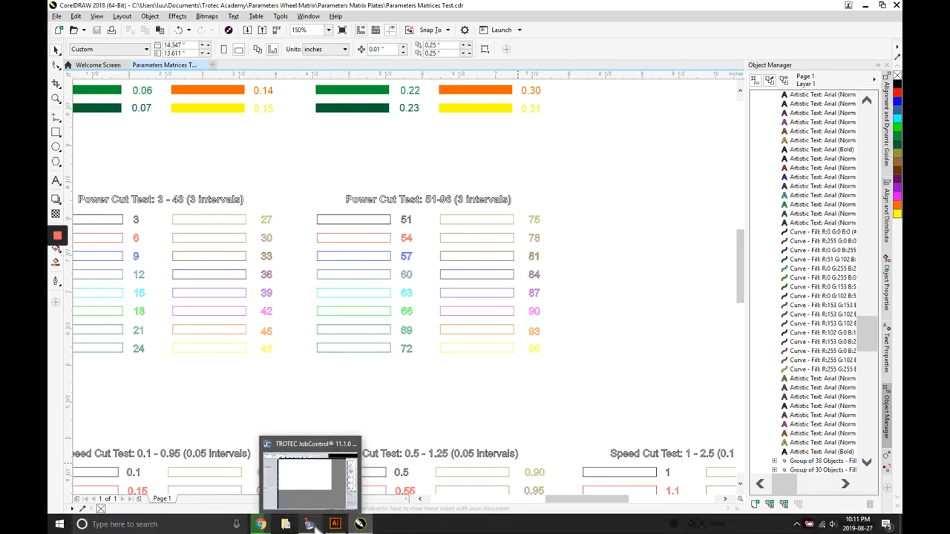
pyautogui.click(315, 503)
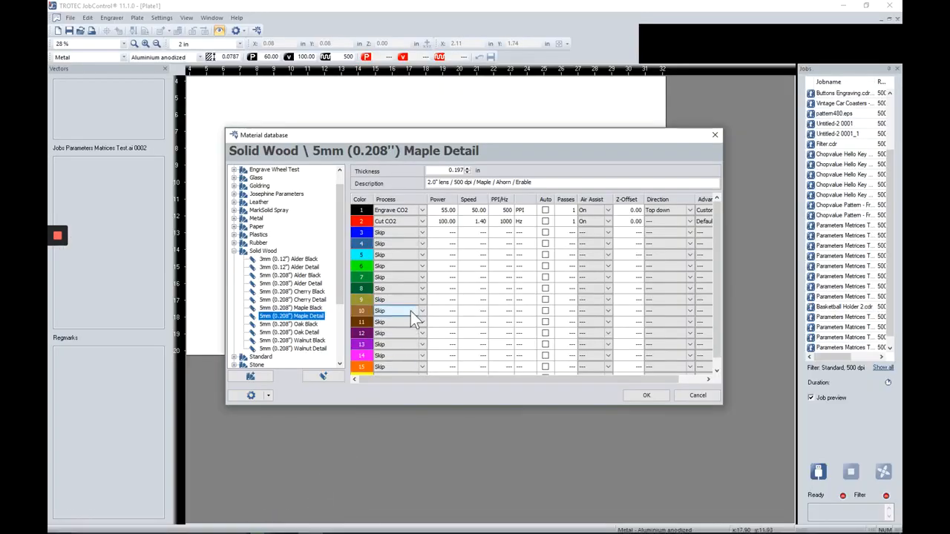
pyautogui.click(238, 252)
pyautogui.click(235, 259)
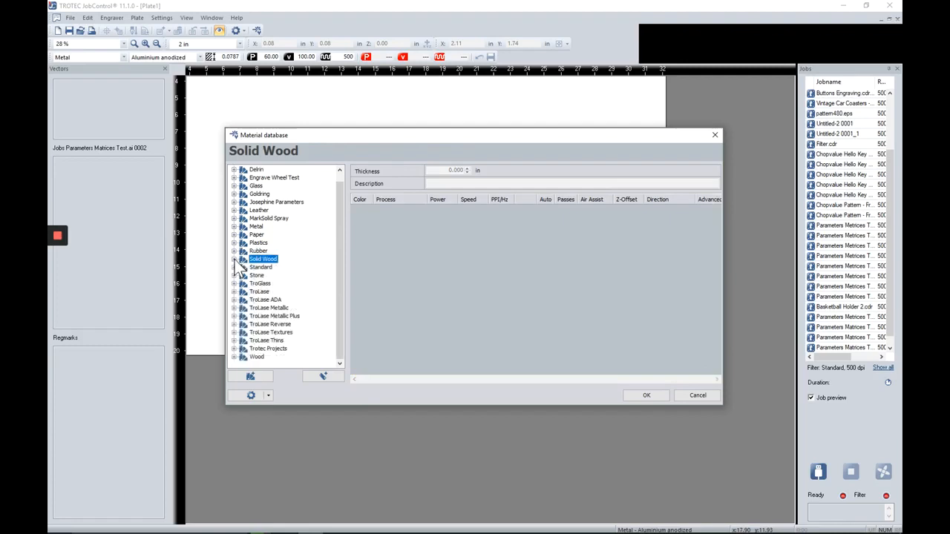
# Step: Create a new material group named 'Matrices Test'
pyautogui.rightClick(260, 364)
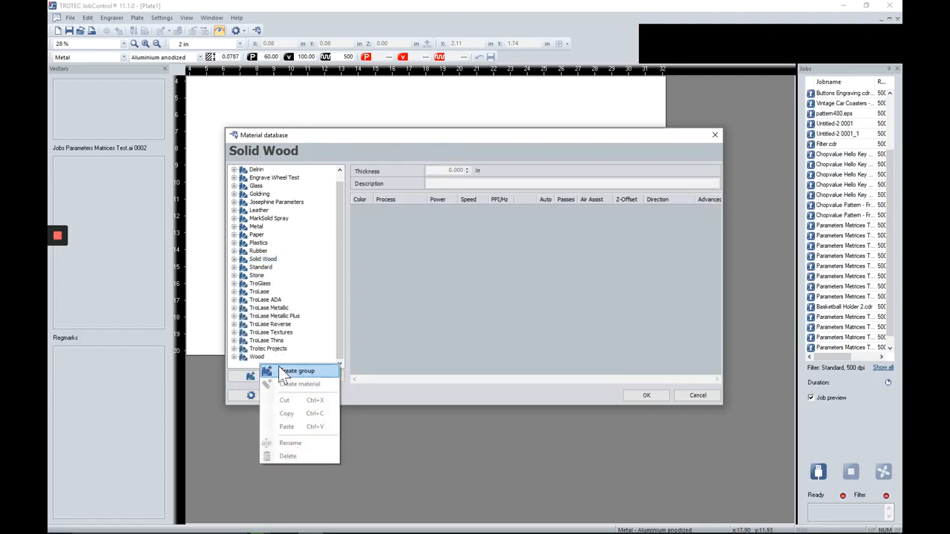
pyautogui.click(279, 369)
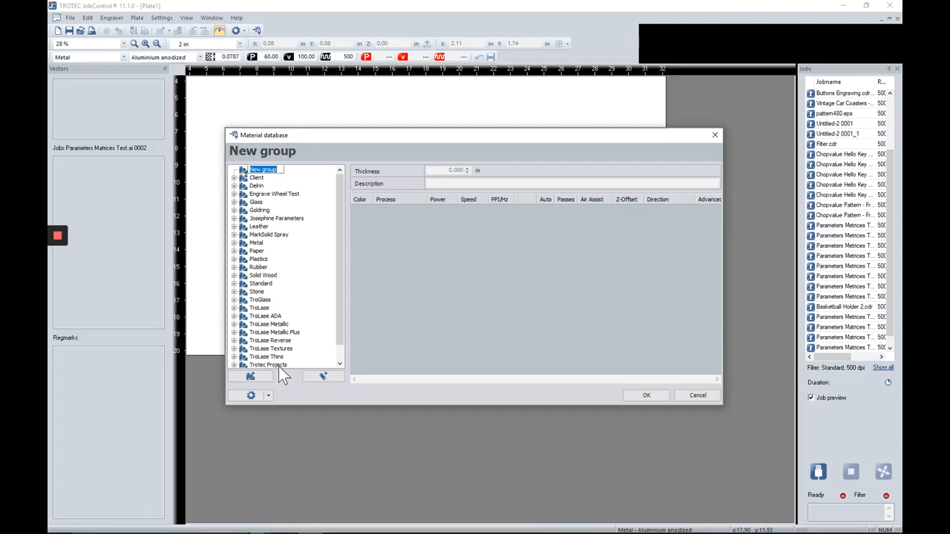
pyautogui.write('m')
pyautogui.write('atrices Test')
pyautogui.press('Return')
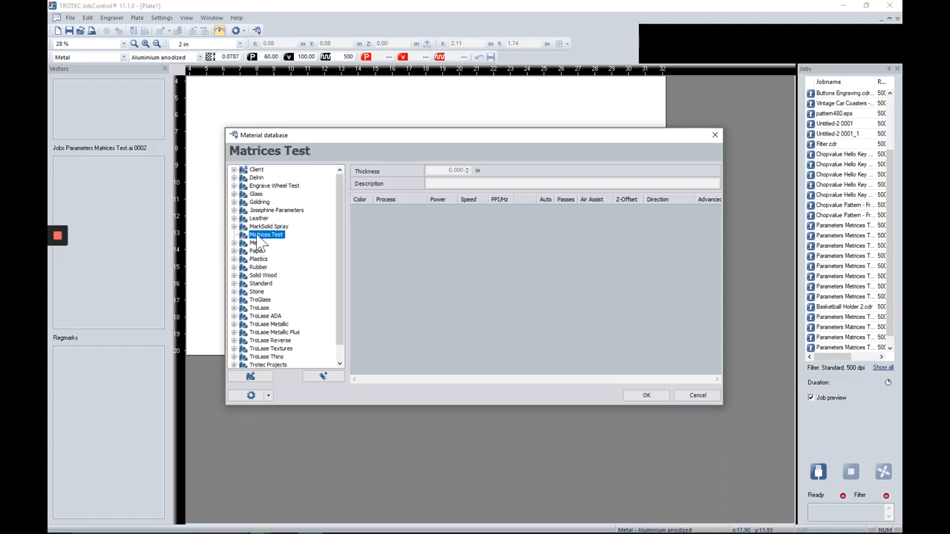
# Step: Add a new material named 'Cut Power Test 51-96' inside Matrices Test
pyautogui.click(322, 376)
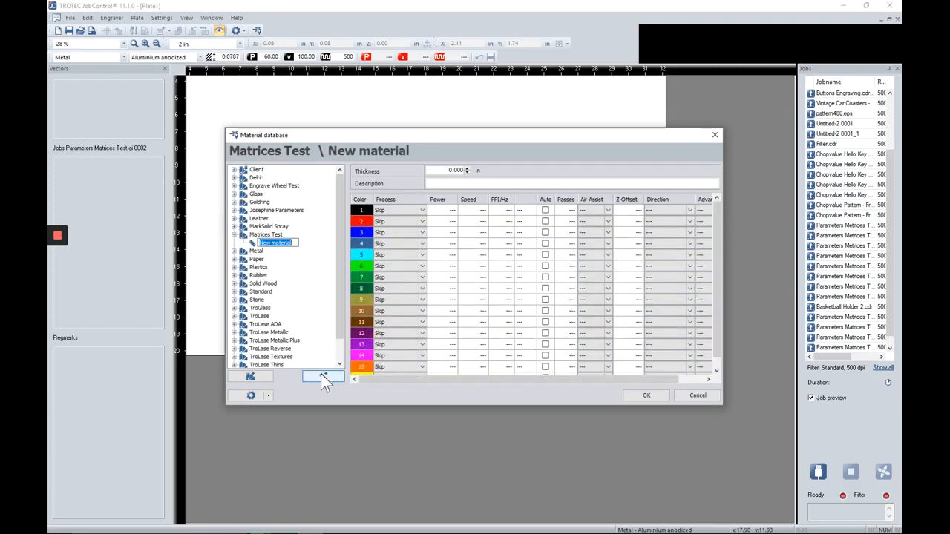
pyautogui.write('Cut')
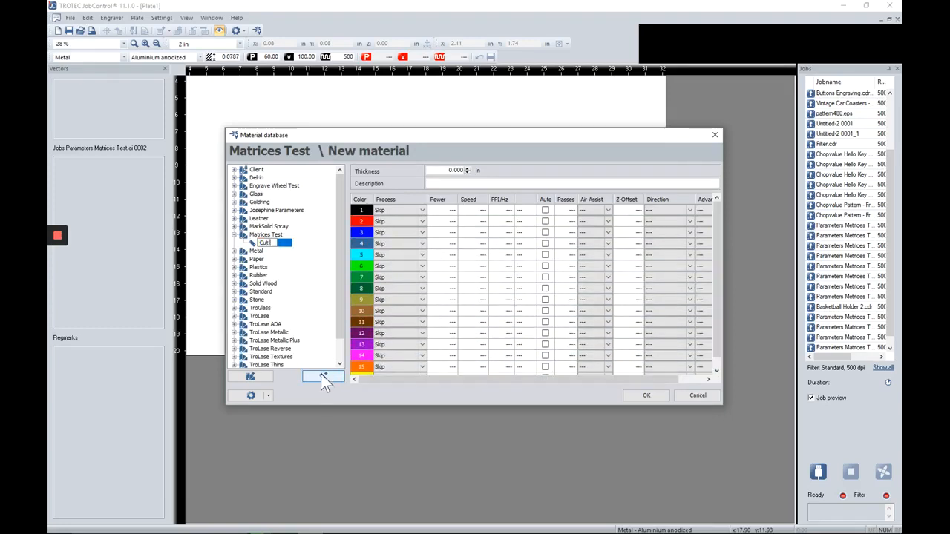
pyautogui.write(' Power Test 51-96')
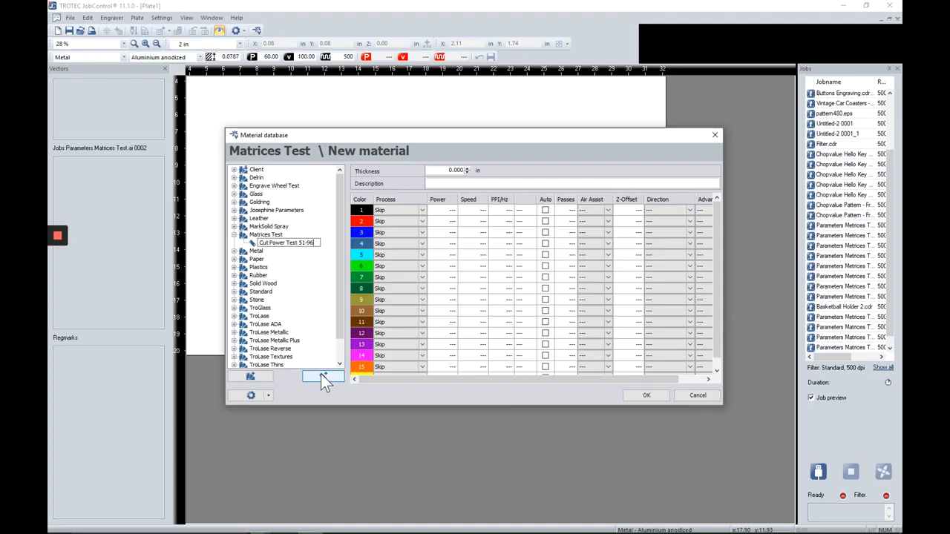
pyautogui.press('Return')
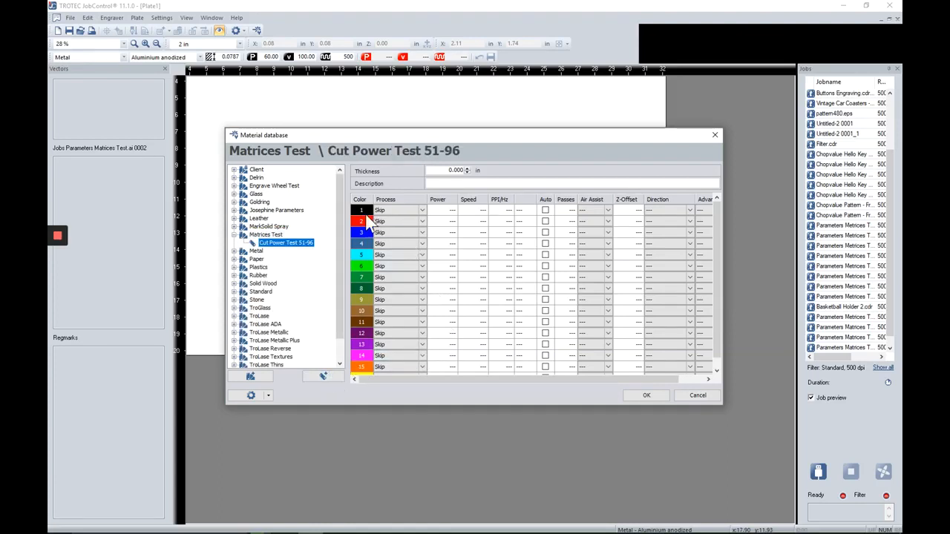
# Step: Set the process for colours 1–5 to Cut CO2
pyautogui.click(422, 210)
pyautogui.click(422, 210)
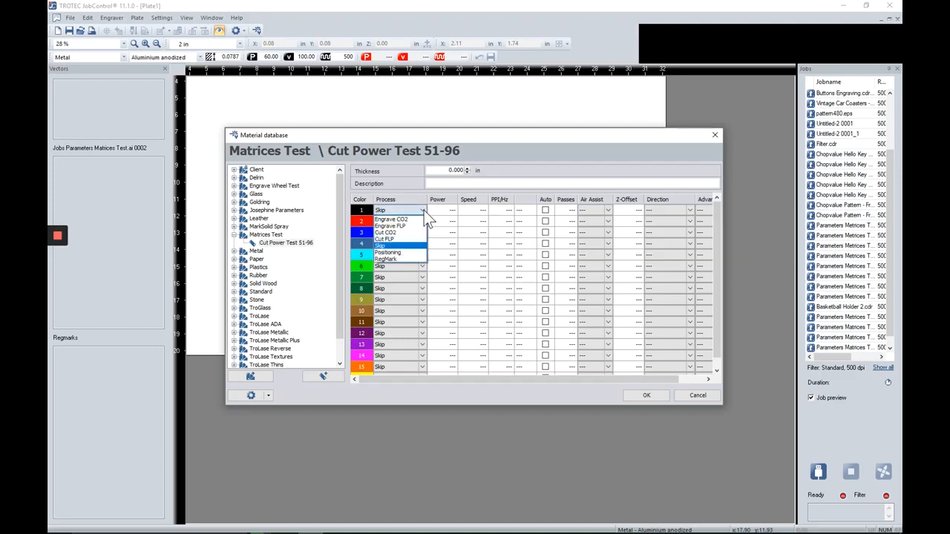
pyautogui.click(409, 233)
pyautogui.click(418, 222)
pyautogui.click(418, 221)
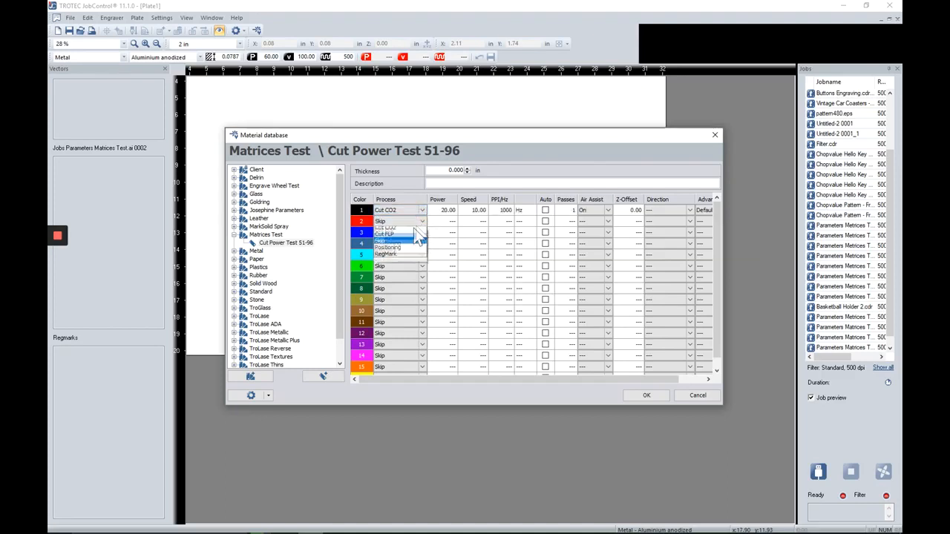
pyautogui.click(397, 245)
pyautogui.click(418, 233)
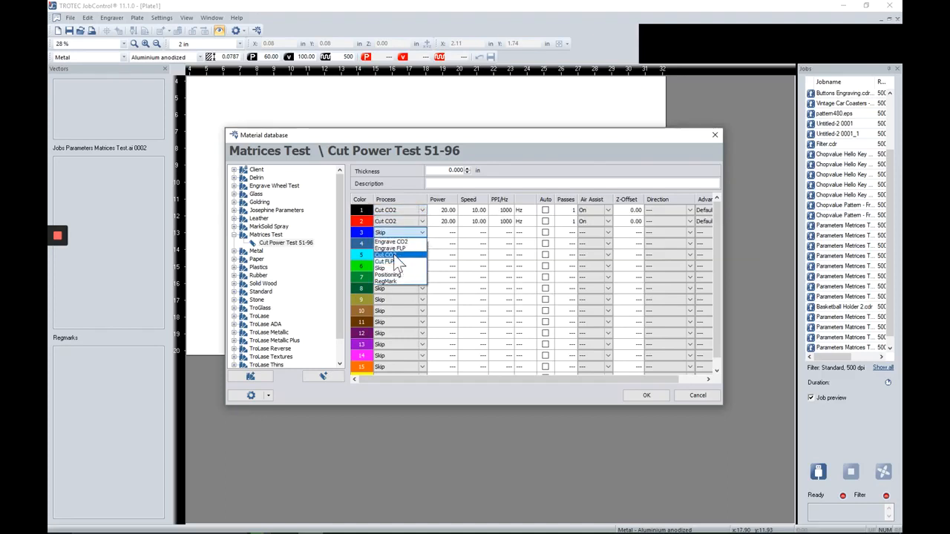
pyautogui.click(394, 254)
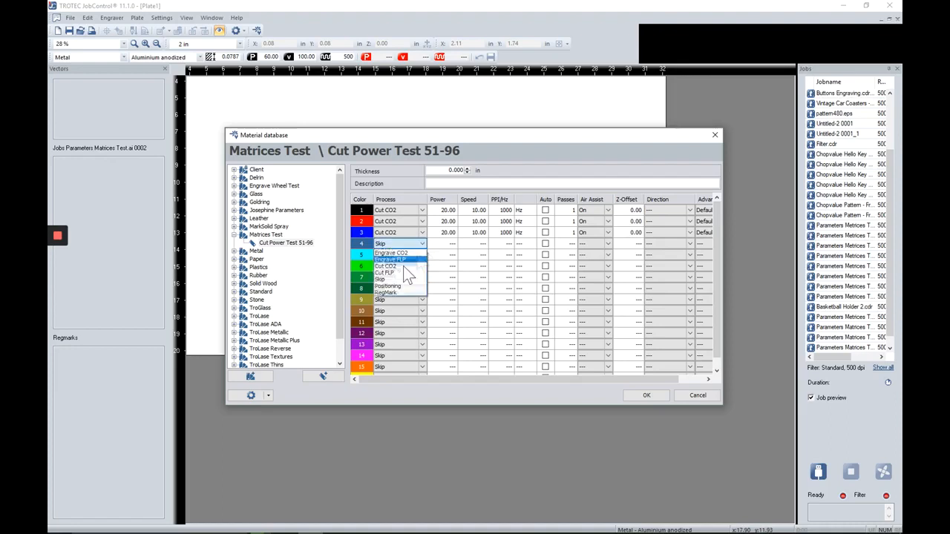
pyautogui.click(395, 266)
pyautogui.click(422, 255)
pyautogui.click(395, 277)
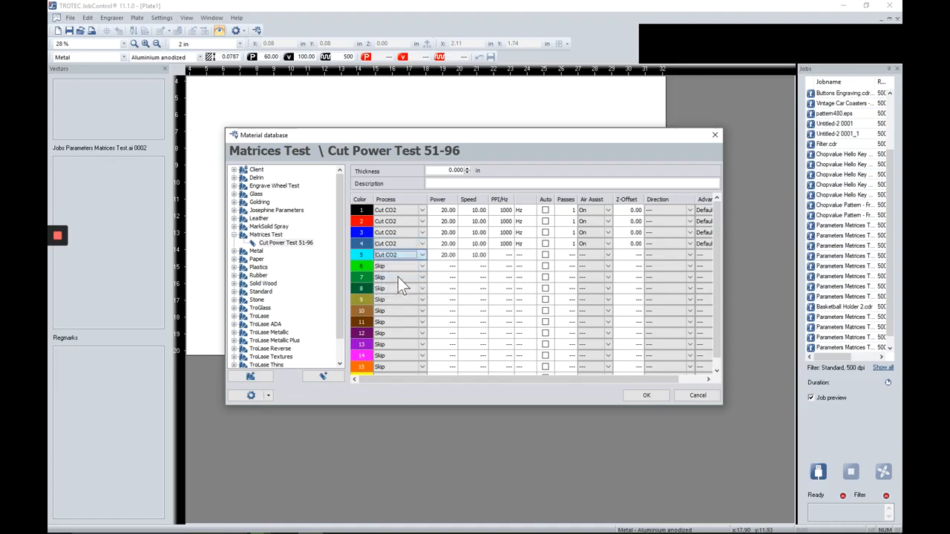
# Step: Enter powers 51, 54, 57, 60 and 63 for colours 1–5
pyautogui.click(447, 210)
pyautogui.write('51')
pyautogui.click(446, 224)
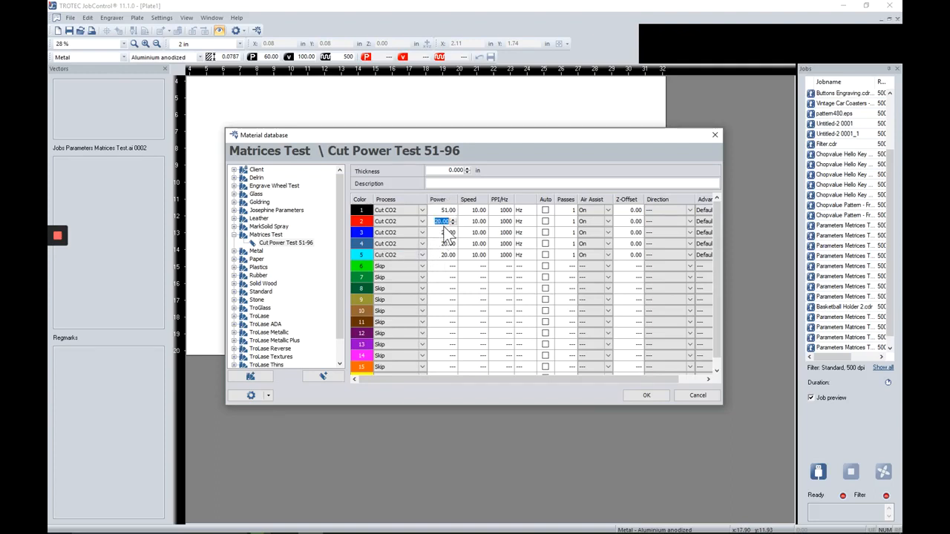
pyautogui.write('54')
pyautogui.click(447, 235)
pyautogui.write('57')
pyautogui.click(447, 247)
pyautogui.write('60')
pyautogui.click(450, 255)
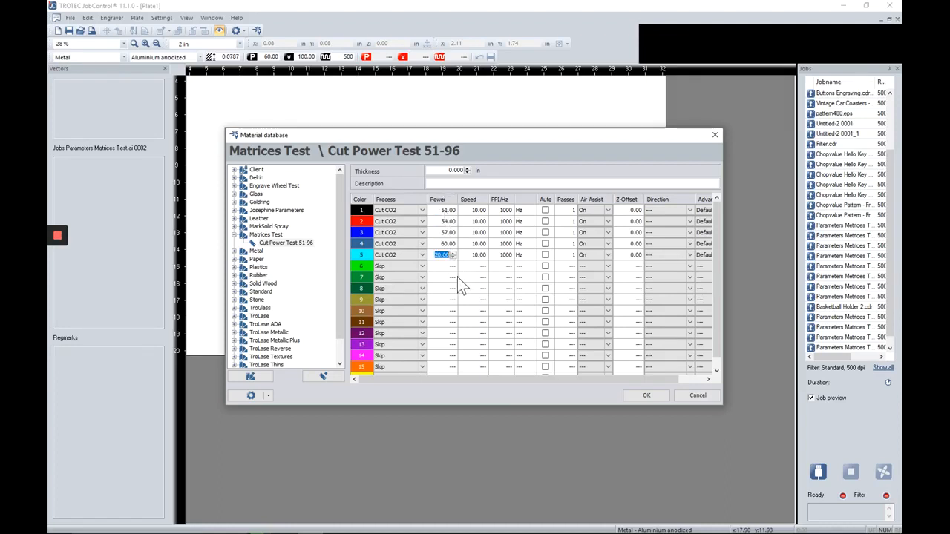
pyautogui.write('63')
# Step: Set the speed to 1 for colours 1–4
pyautogui.click(478, 210)
pyautogui.write('1')
pyautogui.click(478, 221)
pyautogui.write('1')
pyautogui.click(479, 233)
pyautogui.write('1')
pyautogui.click(478, 243)
pyautogui.write('1')
# Step: Open Engrave Wheel Test > Cut Power Test > Cut Power Test 51-96, briefly comparing Cut Power Test 3-48
pyautogui.click(234, 185)
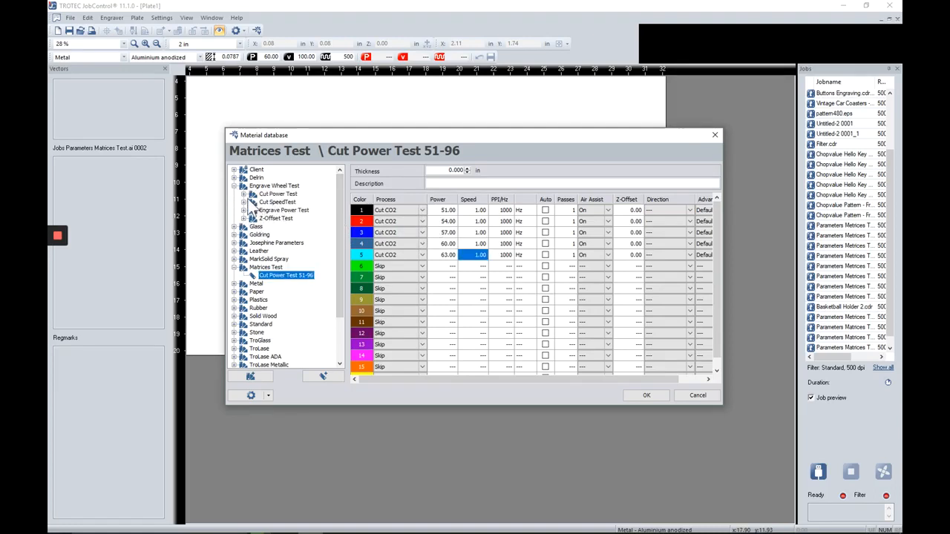
pyautogui.click(244, 195)
pyautogui.click(287, 219)
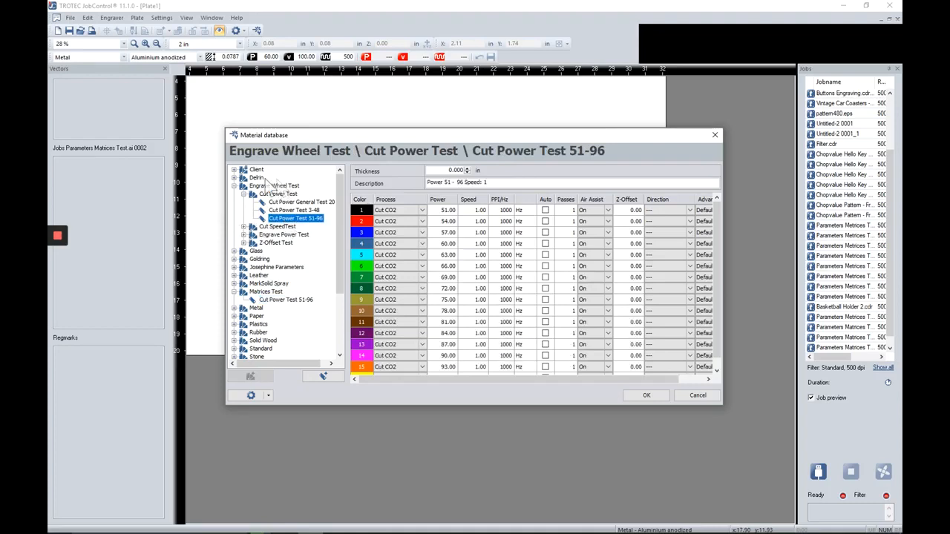
pyautogui.click(243, 226)
pyautogui.click(244, 267)
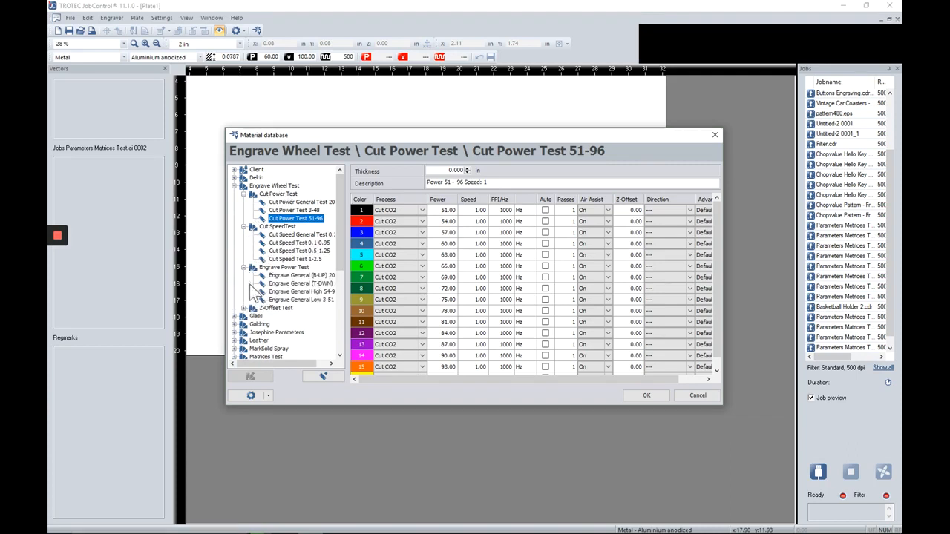
pyautogui.click(287, 210)
pyautogui.click(288, 203)
pyautogui.click(292, 210)
pyautogui.click(293, 218)
# Step: Check the 51-96 block in CorelDRAW, then confirm Cut Power Test 51-96 with OK in the Material database
pyautogui.hotkey('alt', 'Tab')
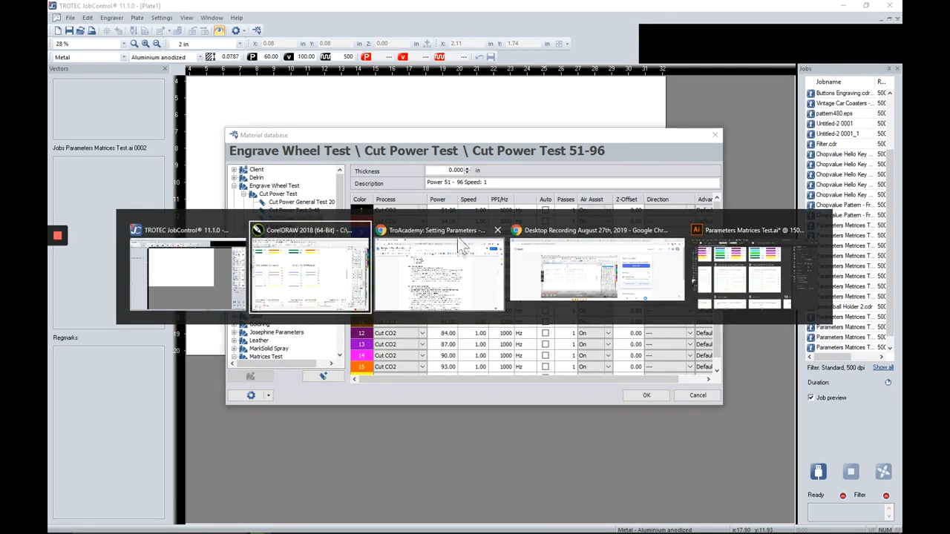
pyautogui.click(350, 270)
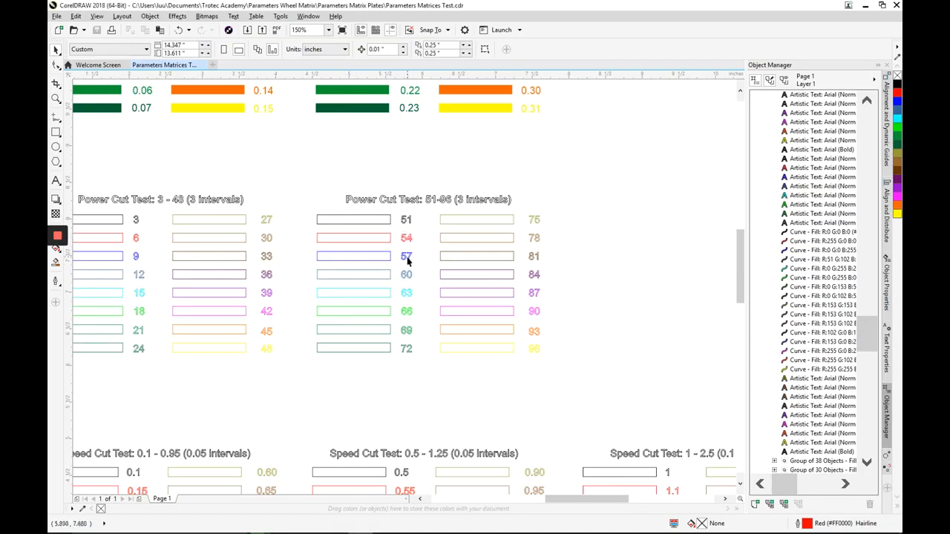
pyautogui.hotkey('alt', 'Tab')
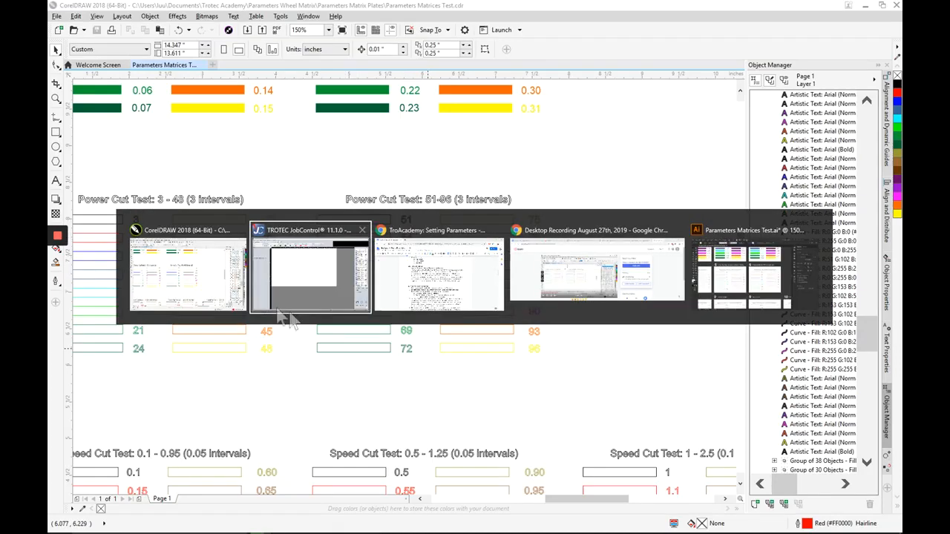
pyautogui.click(272, 277)
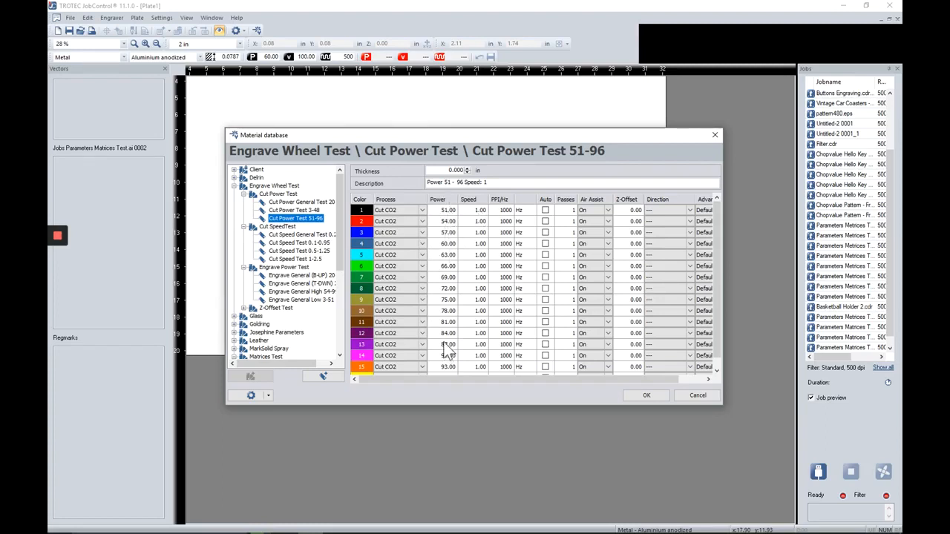
pyautogui.click(639, 397)
pyautogui.hotkey('alt', 'Tab')
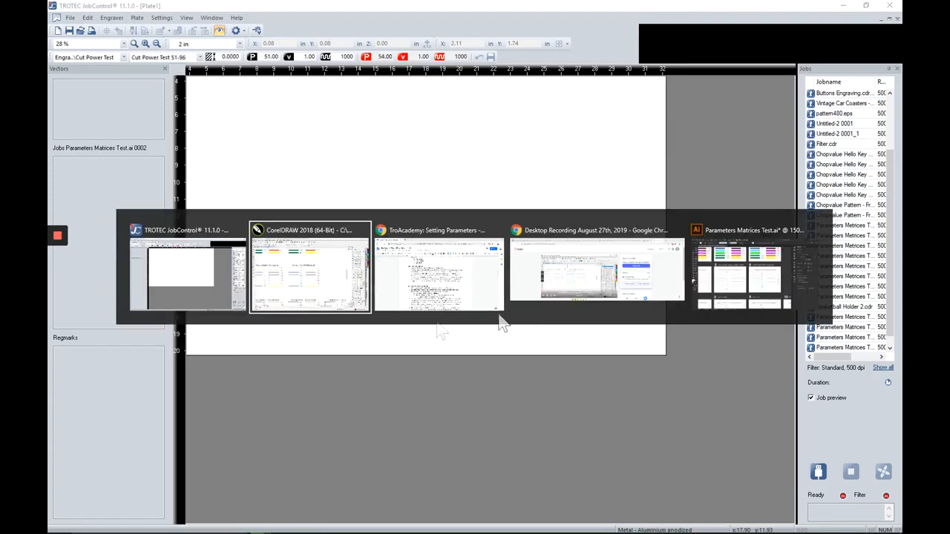
# Step: Select the Power Cut Test 51-96 group in CorelDRAW and choose File > Print
pyautogui.click(300, 295)
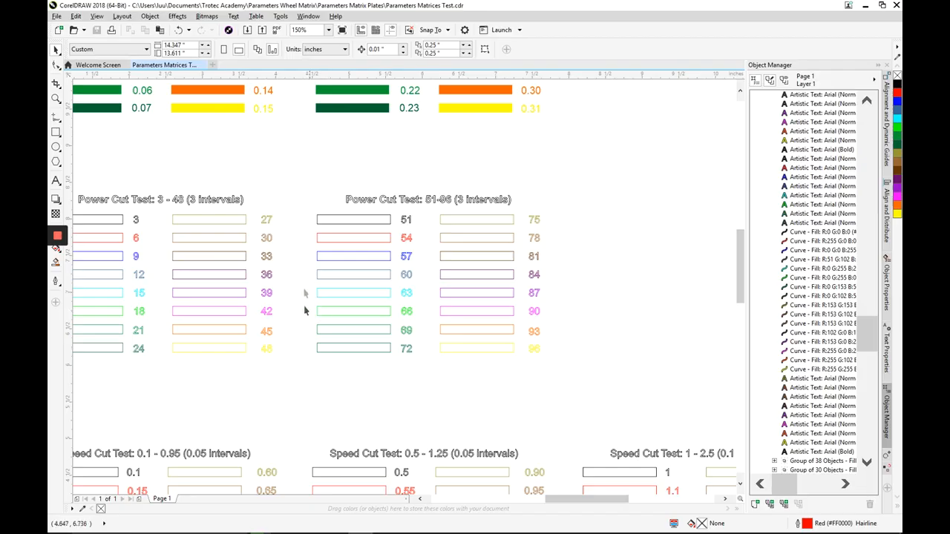
pyautogui.scroll(-4, 316, 236)
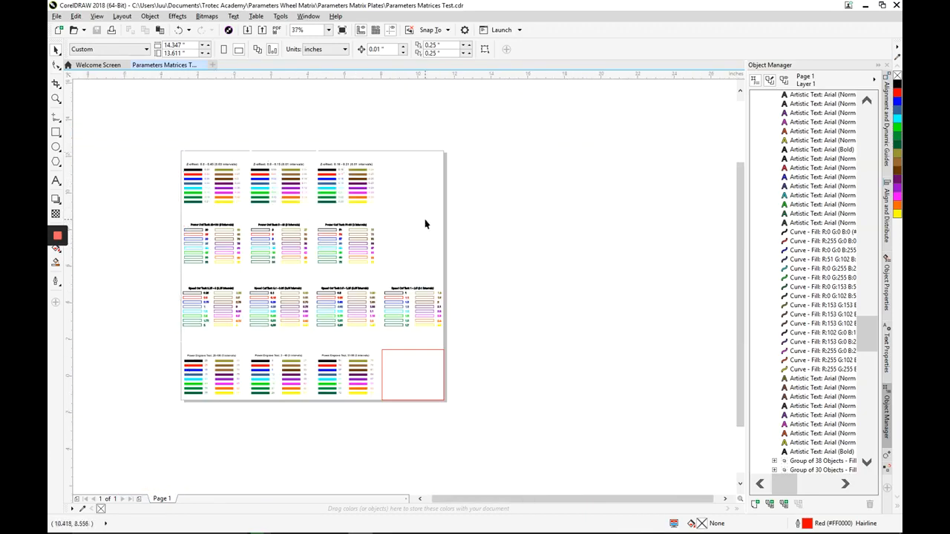
pyautogui.scroll(2, 423, 223)
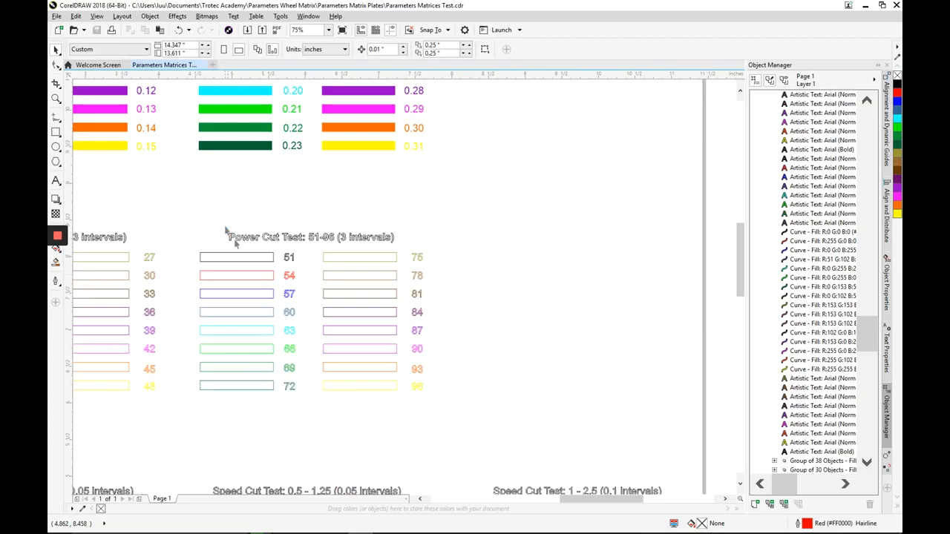
pyautogui.click(259, 275)
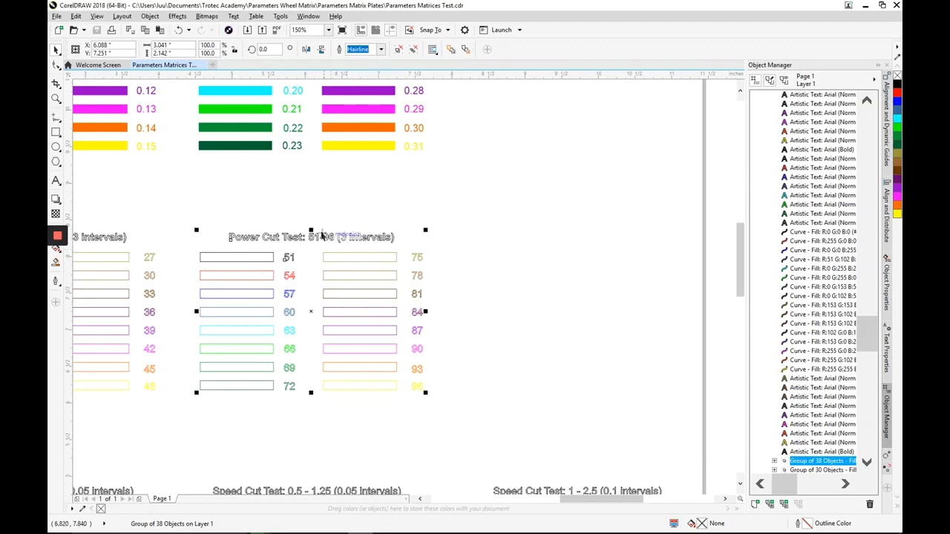
pyautogui.click(58, 16)
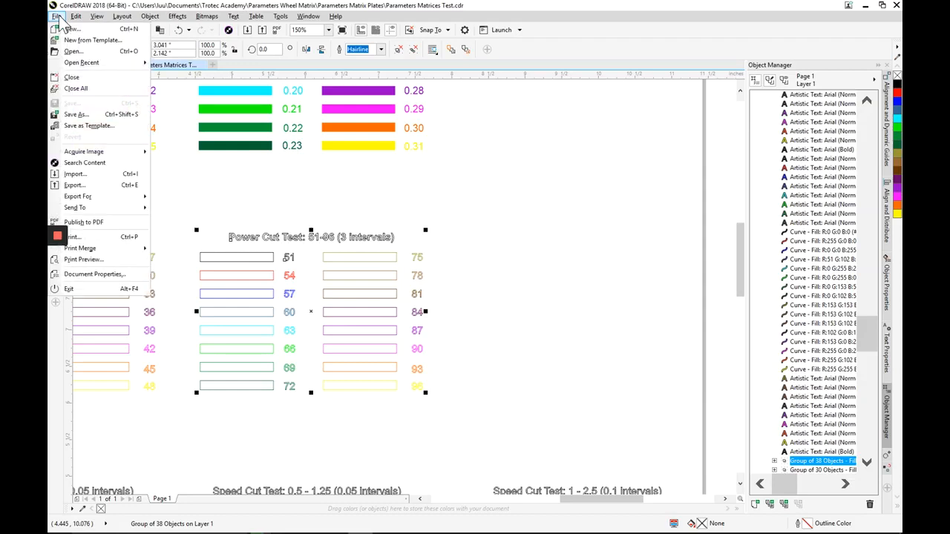
pyautogui.click(110, 238)
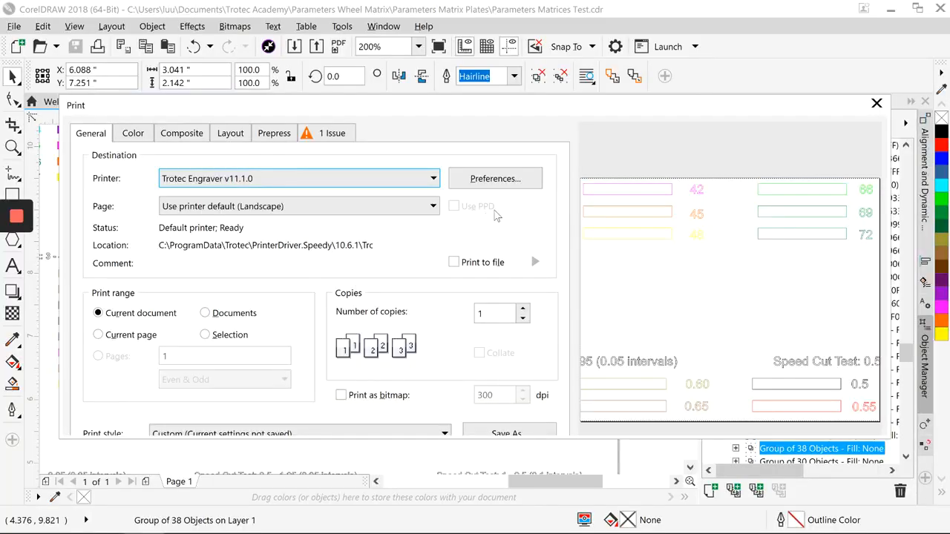
# Step: Open the Trotec Engraver preferences from the Print dialog and move the properties window right
pyautogui.click(491, 184)
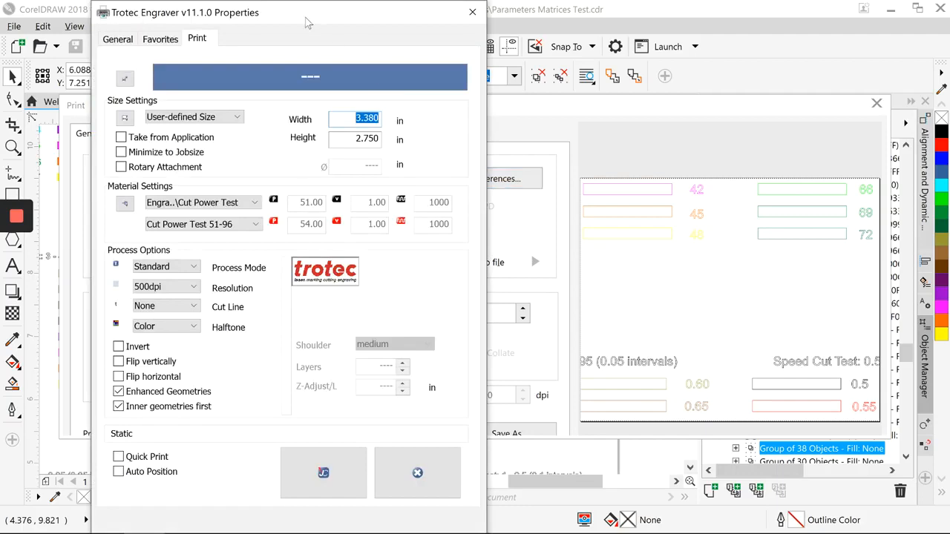
pyautogui.moveTo(310, 23); pyautogui.dragTo(464, 44)
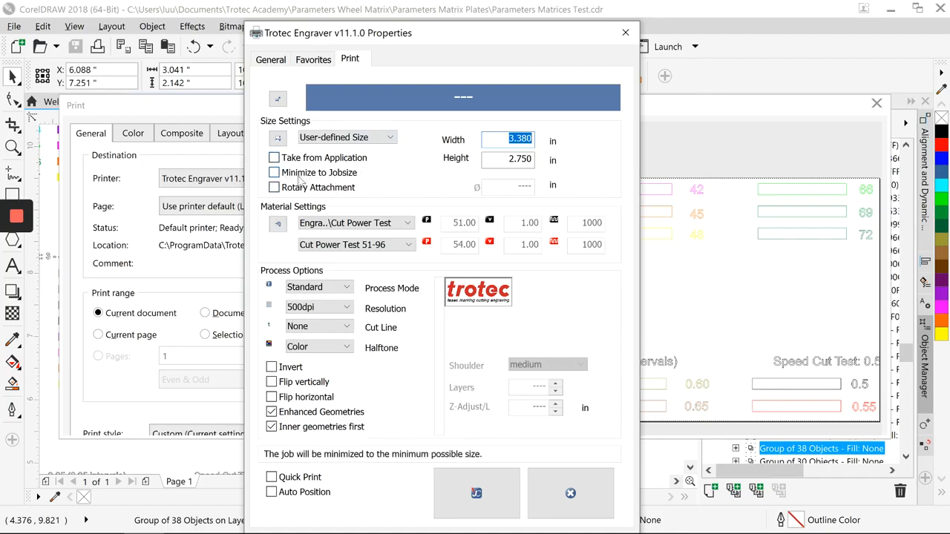
# Step: In Material Settings, select Cut Power Test 51-96 and widen the panes and columns to read its Cut CO2 parameters
pyautogui.click(281, 226)
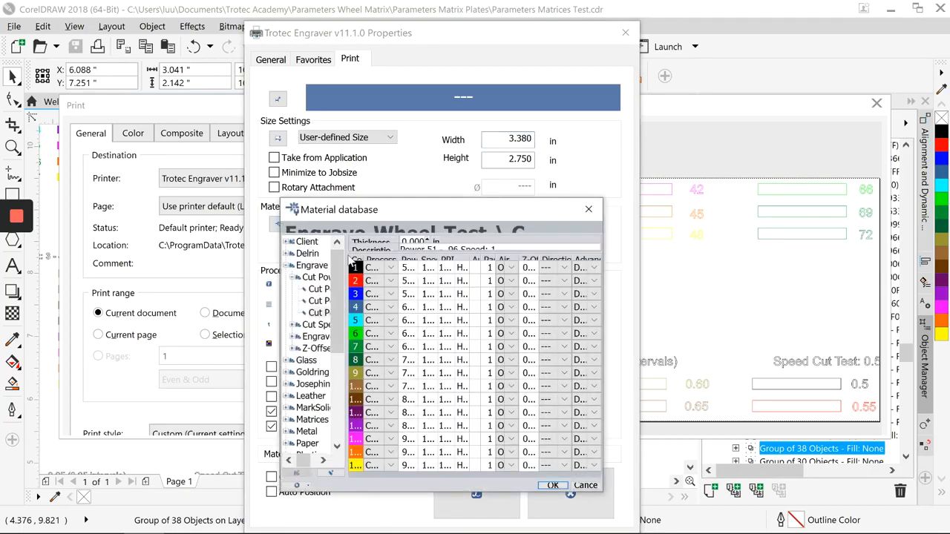
pyautogui.click(318, 313)
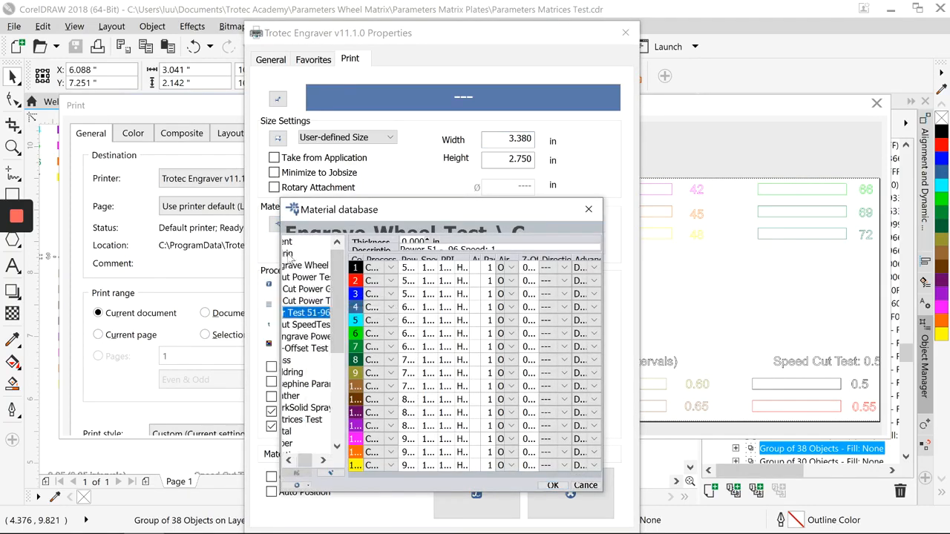
pyautogui.moveTo(281, 262); pyautogui.dragTo(191, 261)
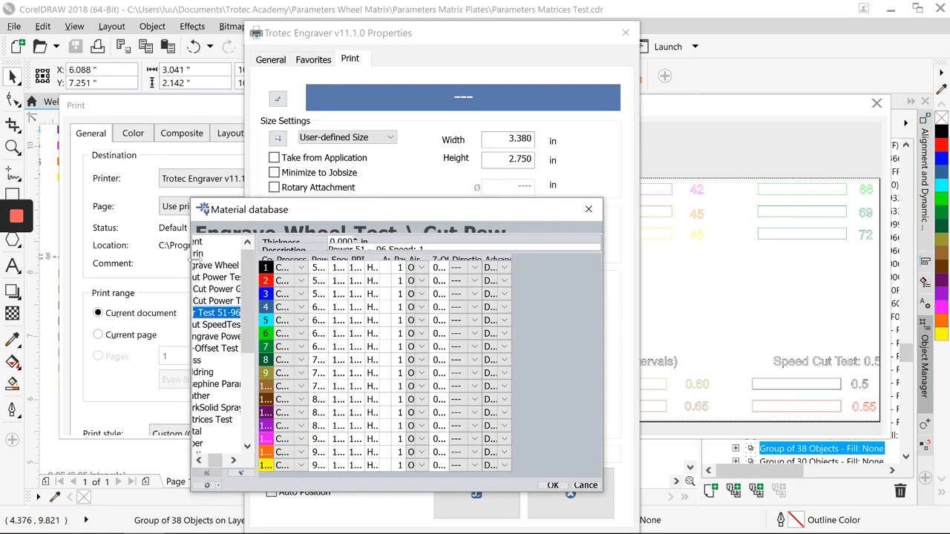
pyautogui.moveTo(256, 314); pyautogui.dragTo(278, 315)
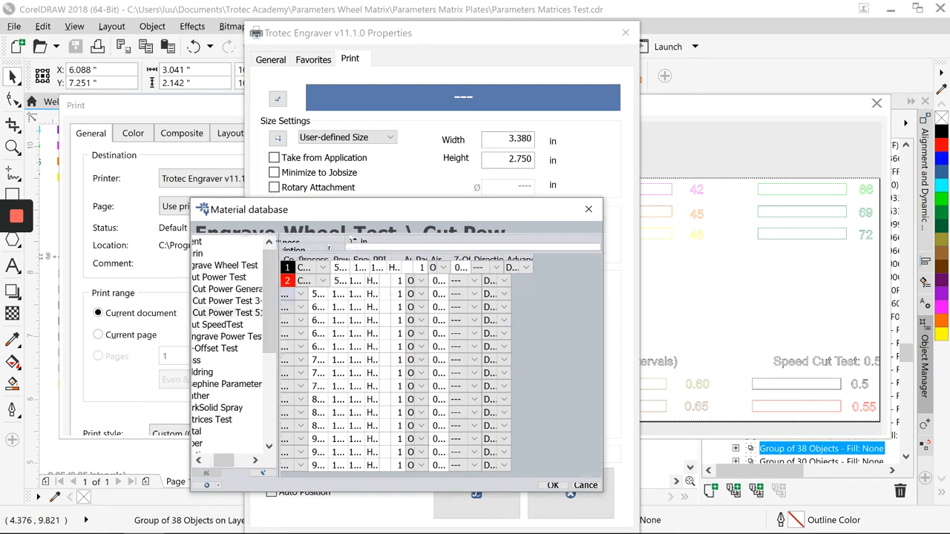
pyautogui.doubleClick(331, 257)
pyautogui.moveTo(295, 258); pyautogui.dragTo(303, 259)
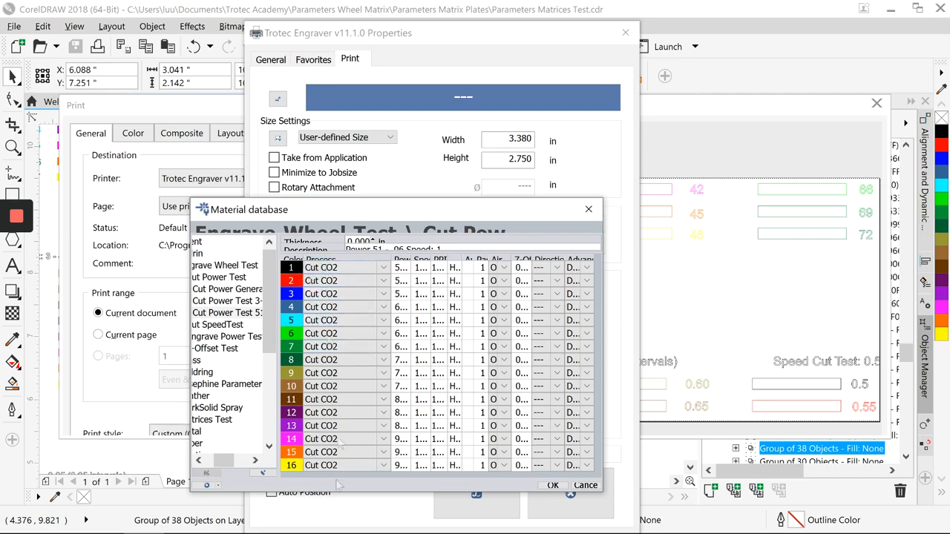
# Step: Glance at Engrave Power Test's Engrave CO2 entry, then reselect Cut Power Test 51-96 and confirm with OK
pyautogui.click(223, 338)
pyautogui.doubleClick(222, 338)
pyautogui.click(225, 348)
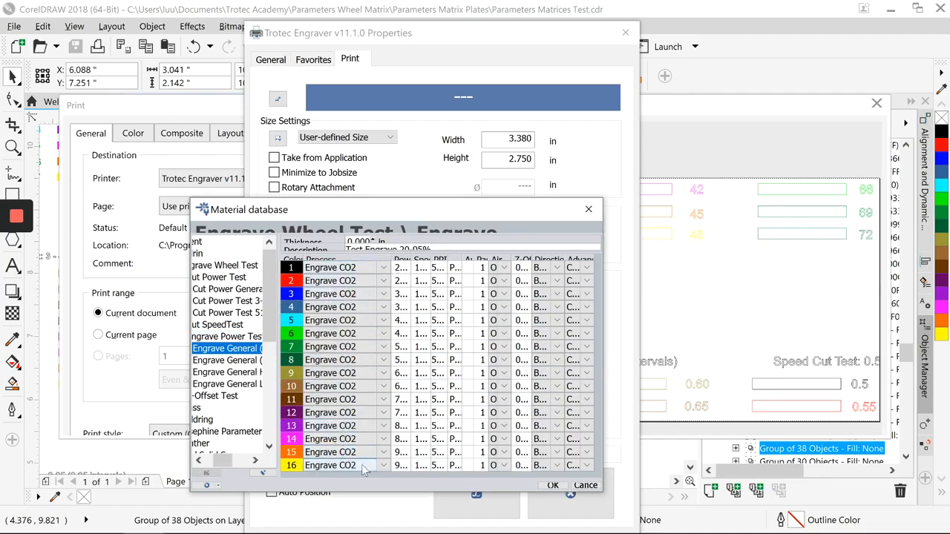
pyautogui.click(246, 313)
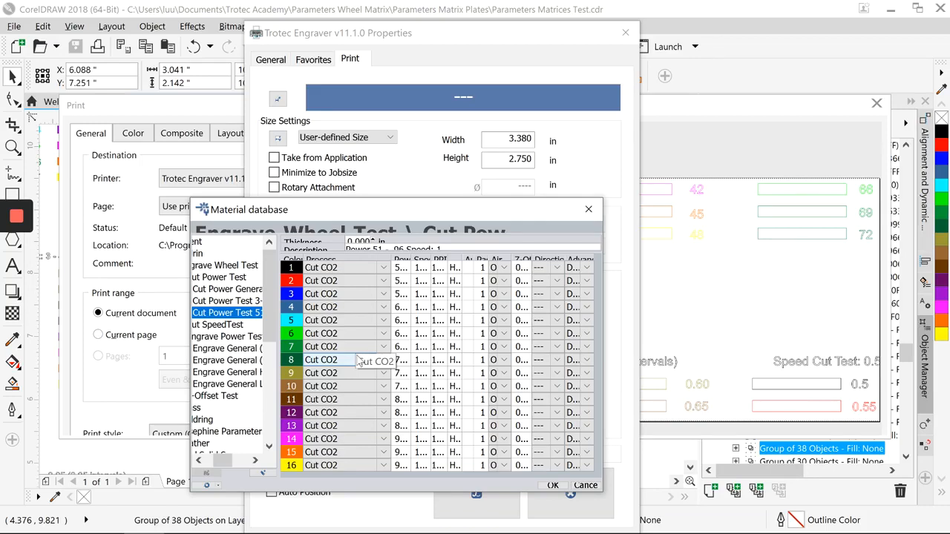
pyautogui.click(551, 485)
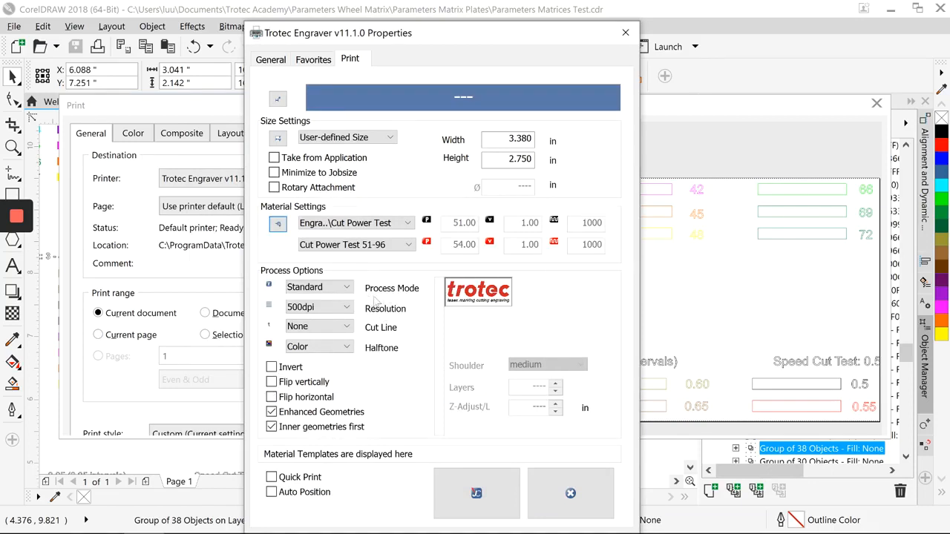
# Step: Keep the Standard process mode and store the Trotec settings, returning to CorelDRAW's Print dialog
pyautogui.click(326, 287)
pyautogui.click(327, 300)
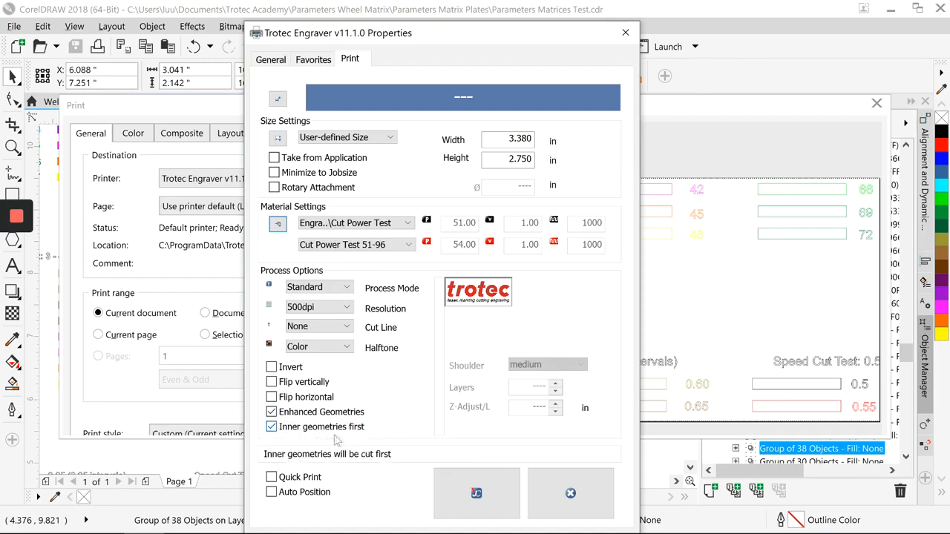
pyautogui.click(455, 491)
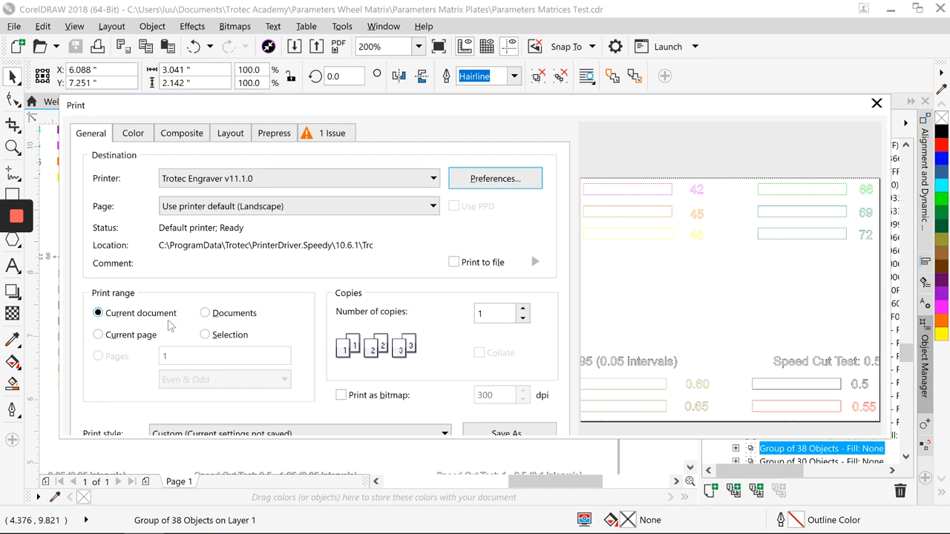
# Step: Print only the selected Power Cut Test matrix, centred on the page, to the Trotec engraver
pyautogui.click(206, 335)
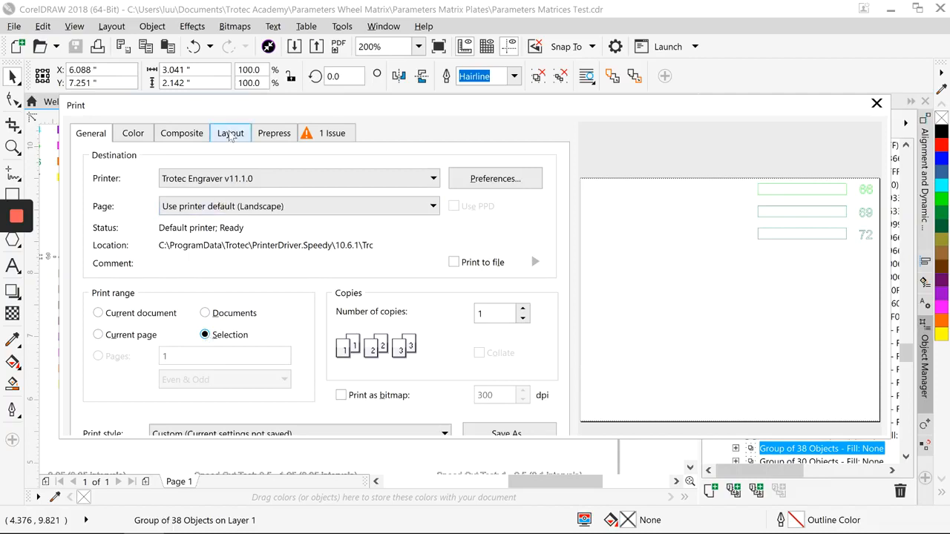
pyautogui.click(230, 133)
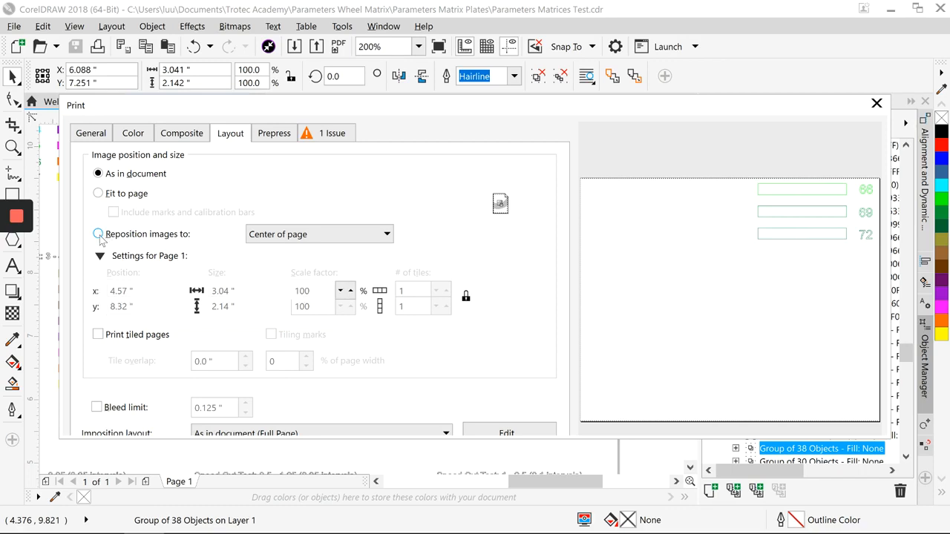
pyautogui.click(99, 235)
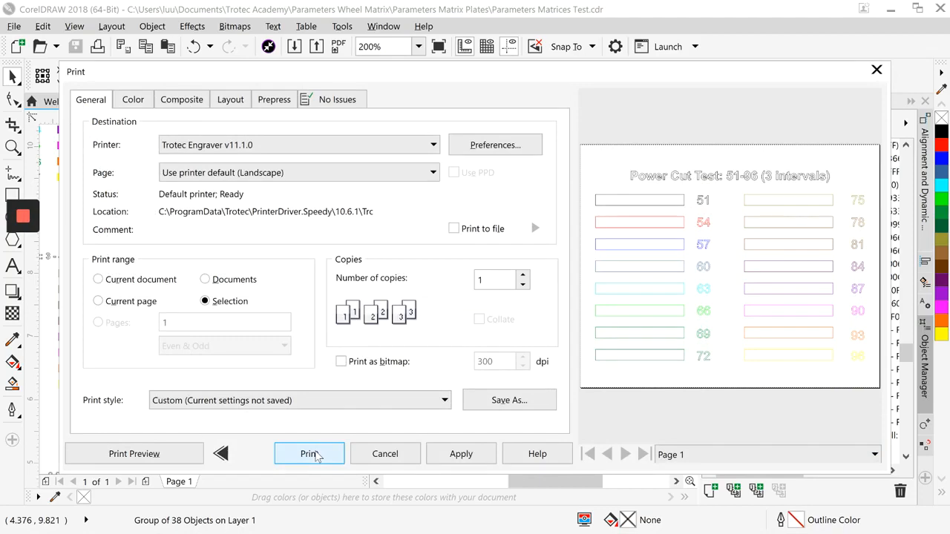
pyautogui.click(316, 454)
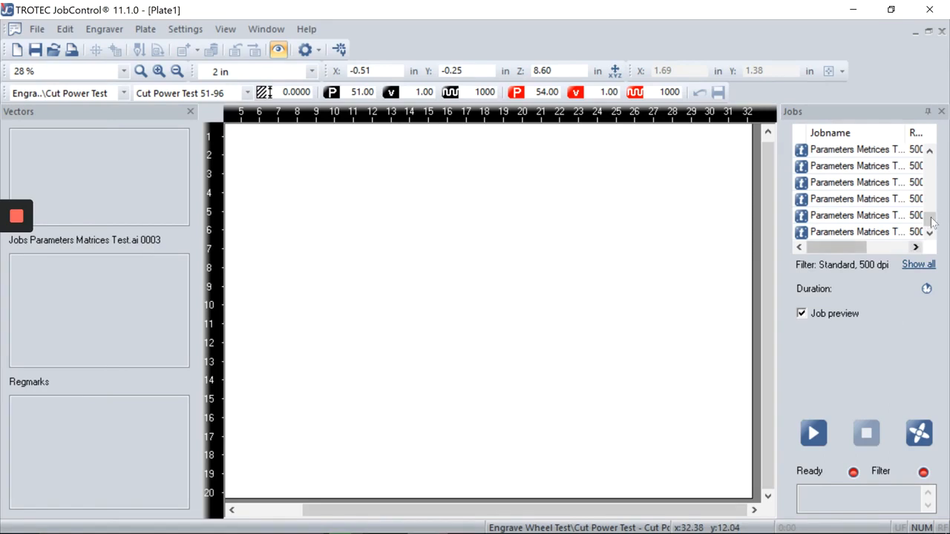
# Step: Place the newest queued job onto the JobControl plate
pyautogui.click(906, 233)
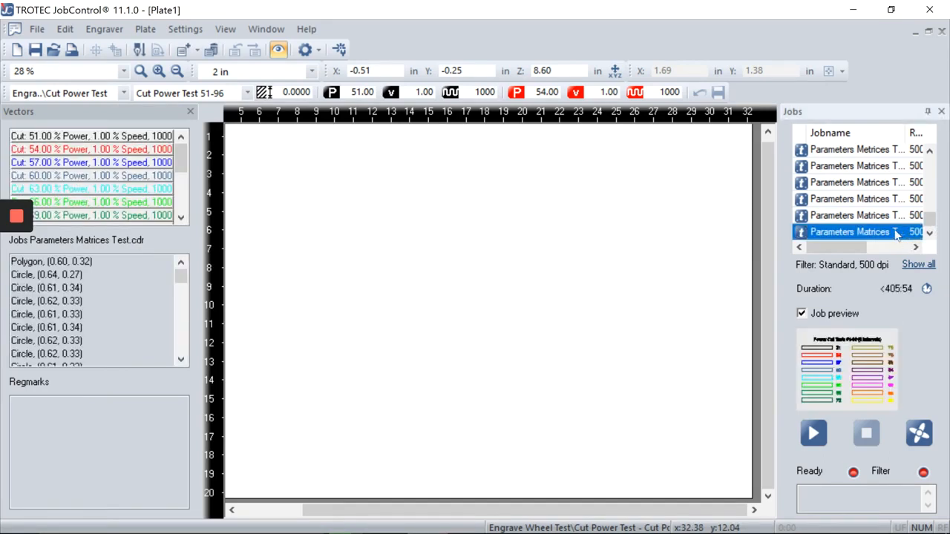
pyautogui.scroll(-1, 359, 205)
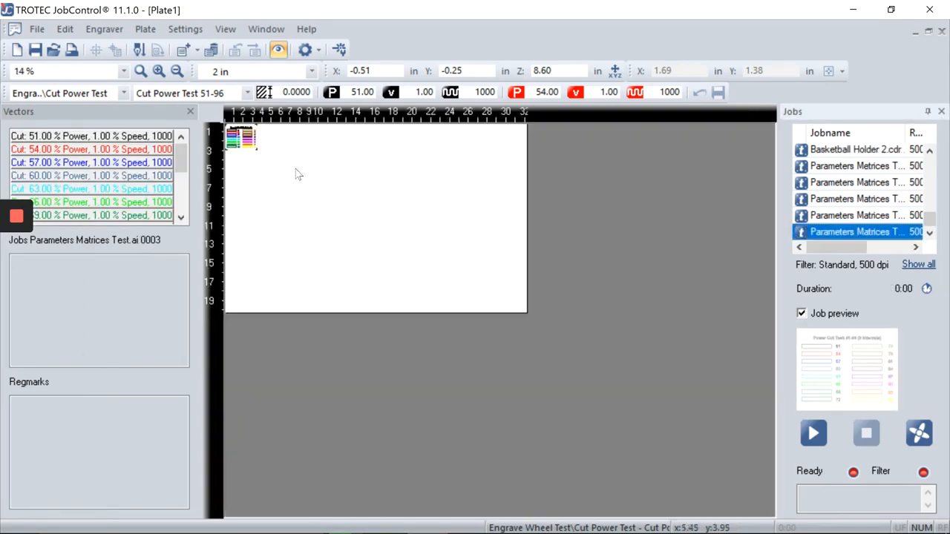
pyautogui.scroll(1, 296, 171)
pyautogui.moveTo(267, 161); pyautogui.dragTo(286, 180)
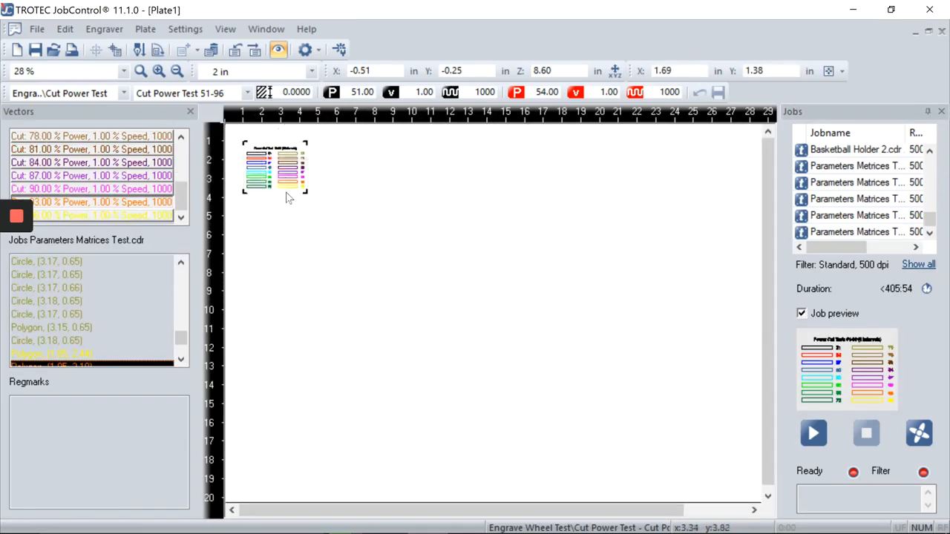
pyautogui.scroll(1, 289, 195)
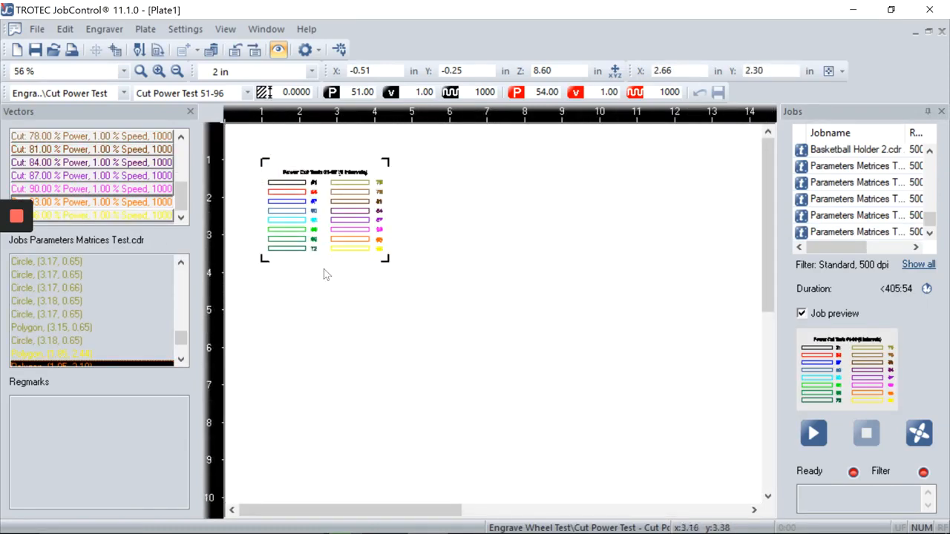
# Step: Turn on the vectors information display and select the placed job
pyautogui.click(223, 31)
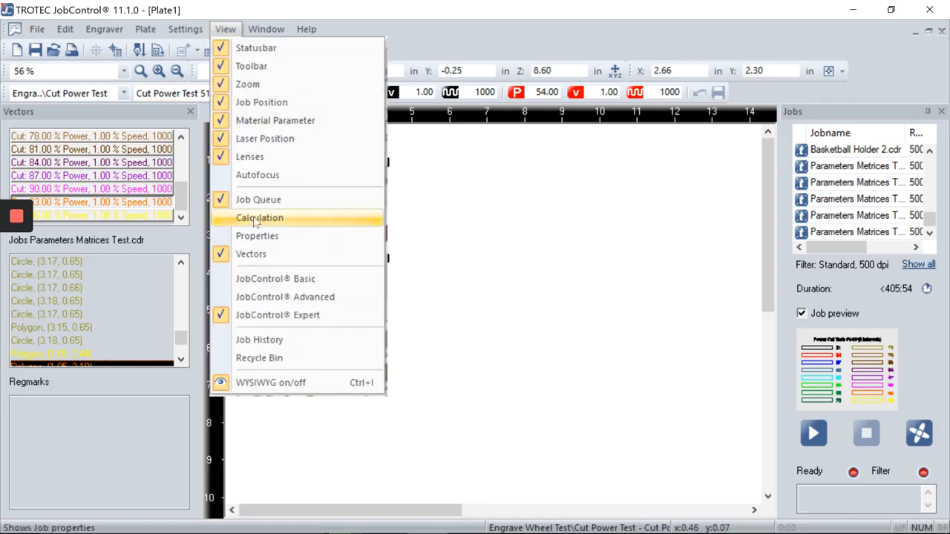
pyautogui.click(256, 254)
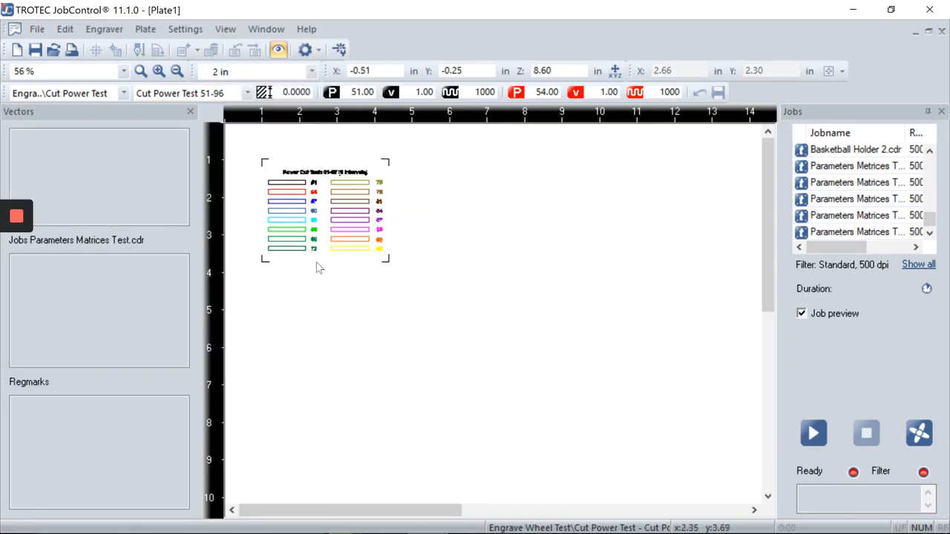
pyautogui.click(281, 264)
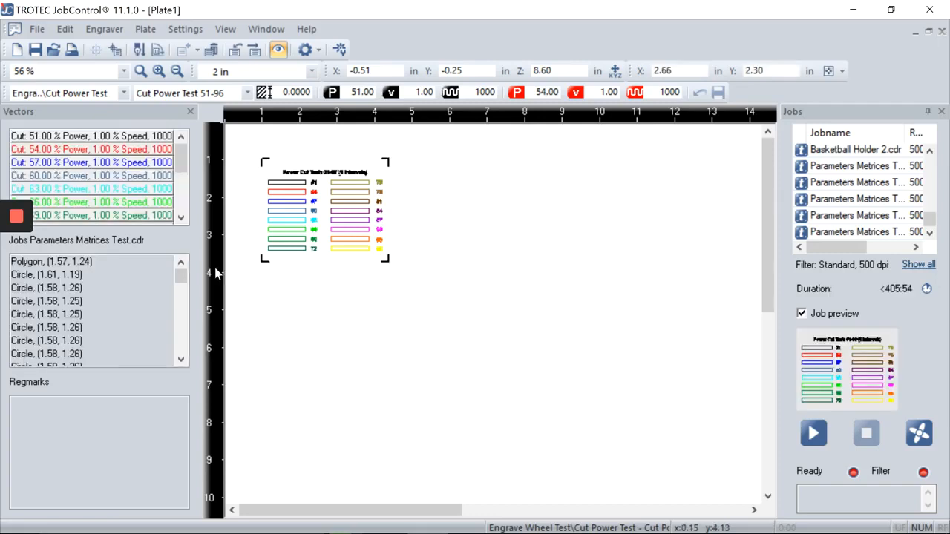
pyautogui.moveTo(182, 276); pyautogui.dragTo(181, 345)
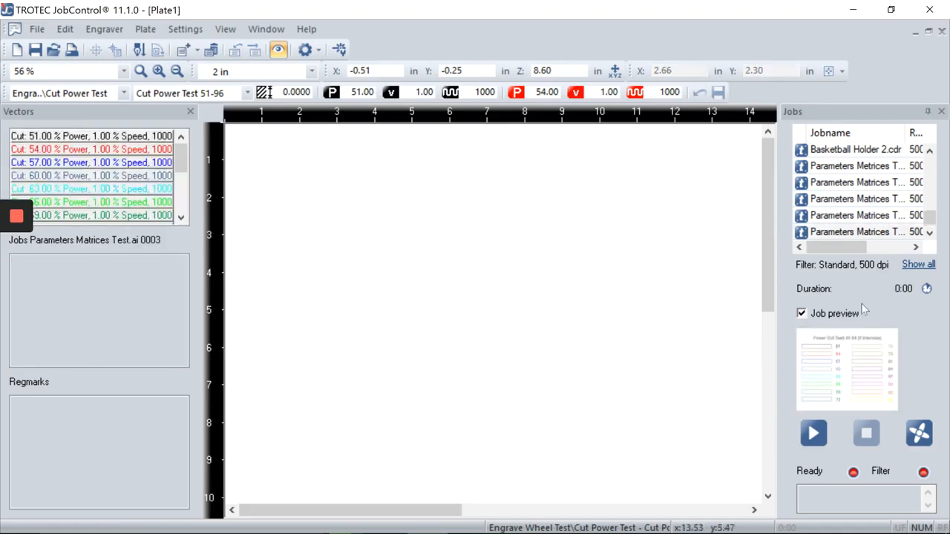
# Step: Place another Parameters Matrices job, deselect everything, and open the Cut Power Test 51-96 material entry
pyautogui.click(846, 220)
pyautogui.doubleClick(848, 222)
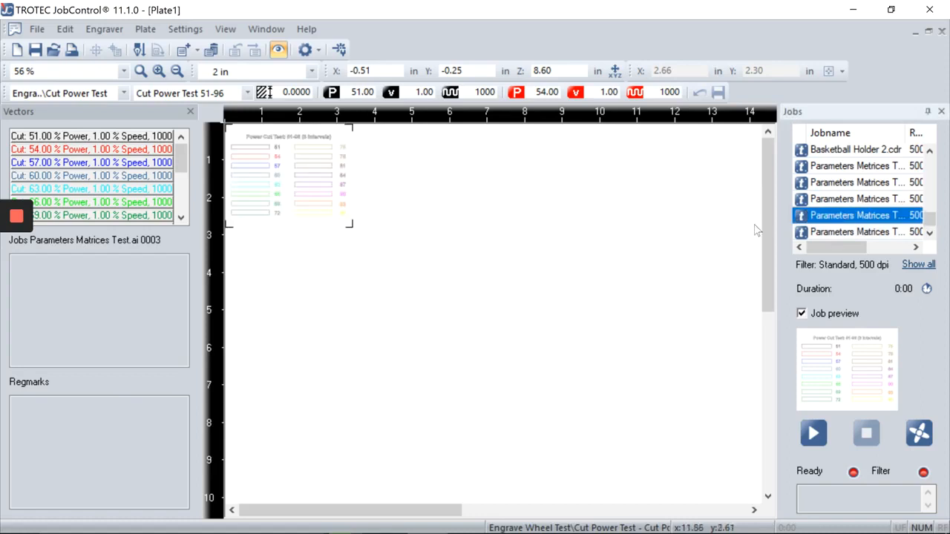
pyautogui.scroll(1, 284, 216)
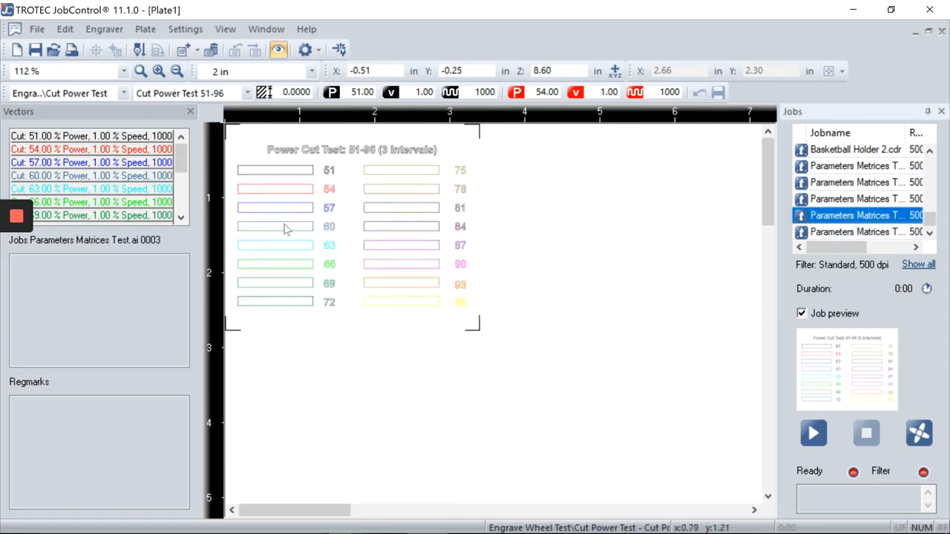
pyautogui.click(345, 261)
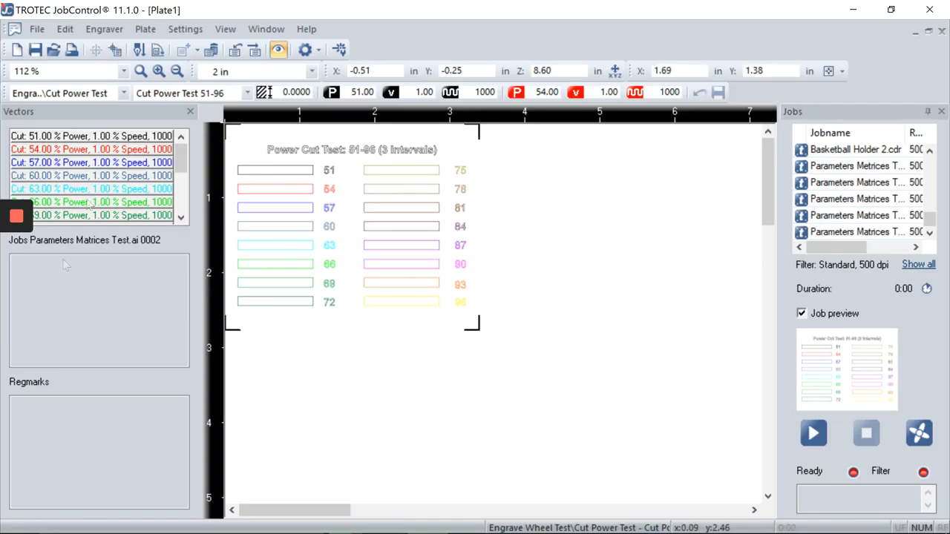
pyautogui.click(508, 267)
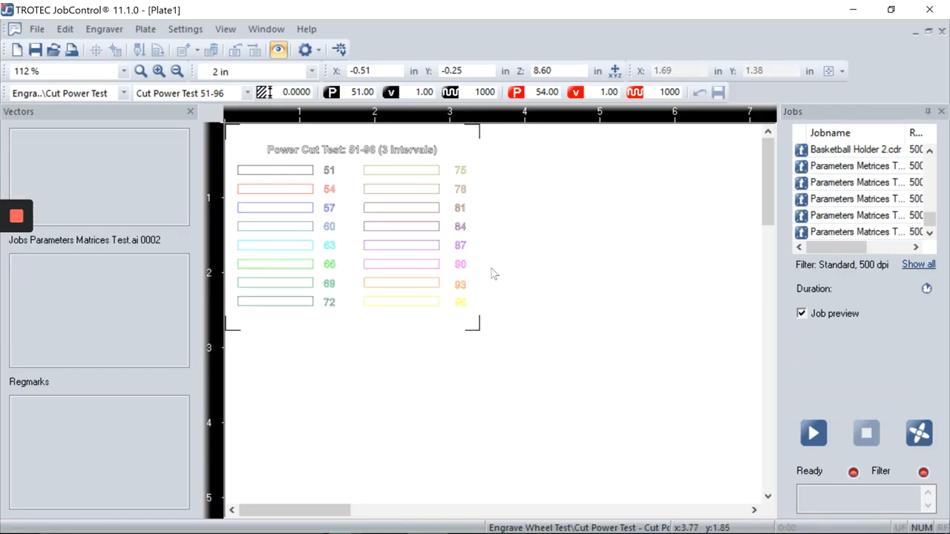
pyautogui.hotkey('ctrl', 'm')
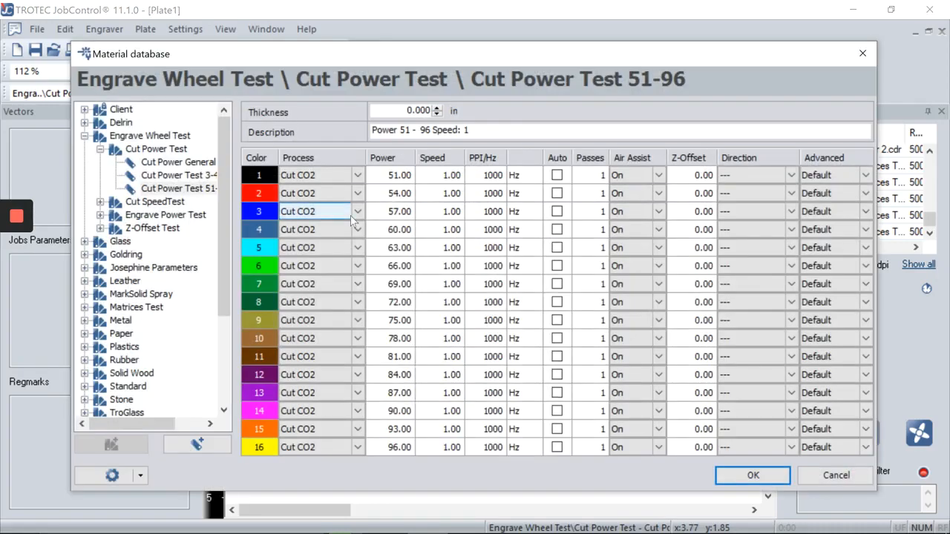
# Step: Apply the Cut Power Test 51-96 material, then remove and re-place the test matrix job on the plate
pyautogui.click(772, 477)
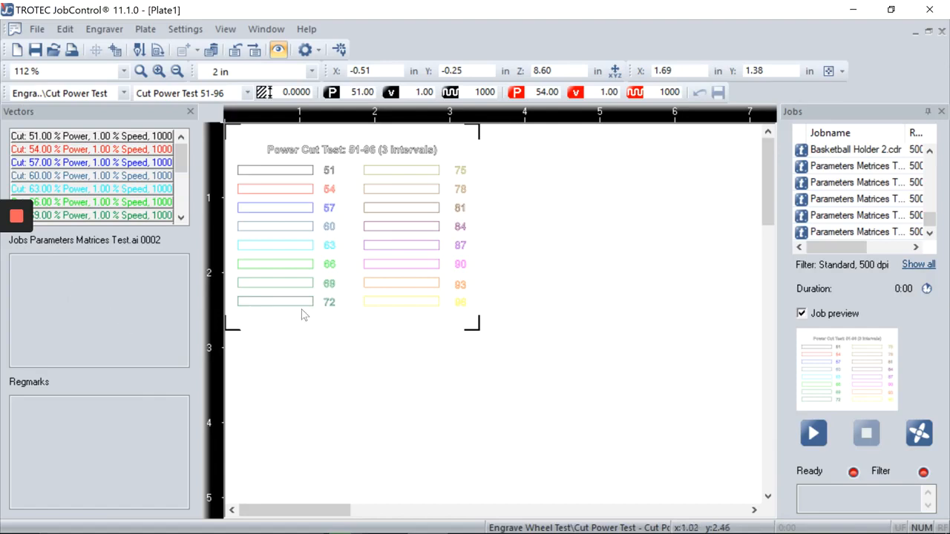
pyautogui.moveTo(284, 319); pyautogui.dragTo(320, 343)
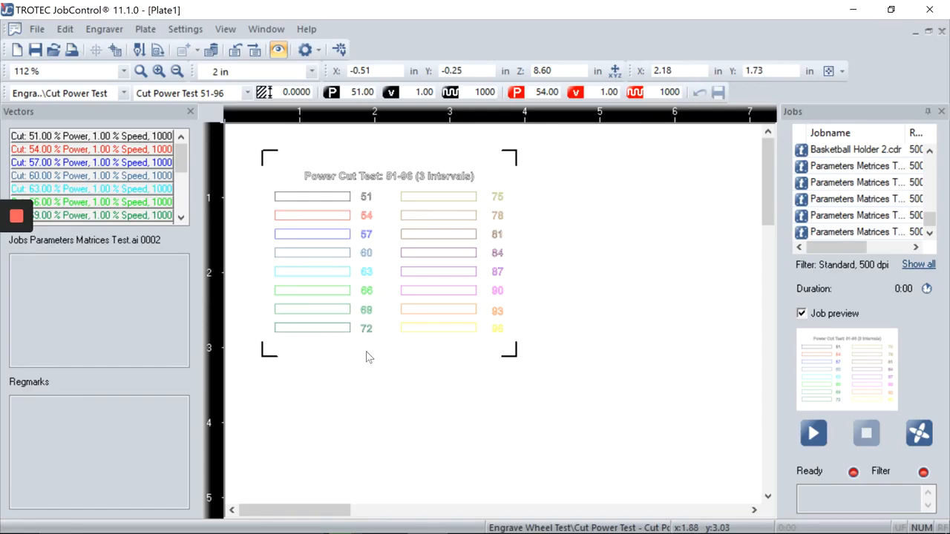
pyautogui.press('Delete')
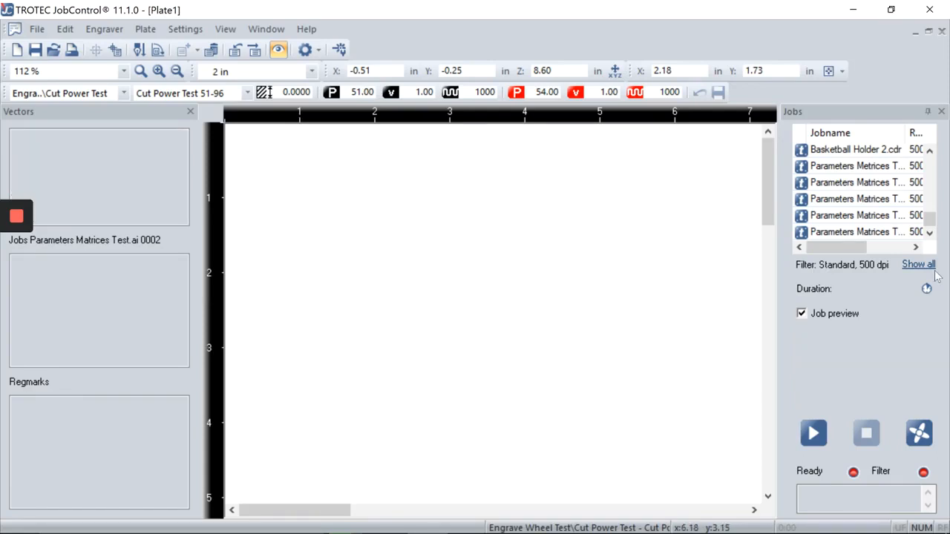
pyautogui.scroll(-1, 931, 224)
pyautogui.moveTo(914, 232); pyautogui.dragTo(683, 227)
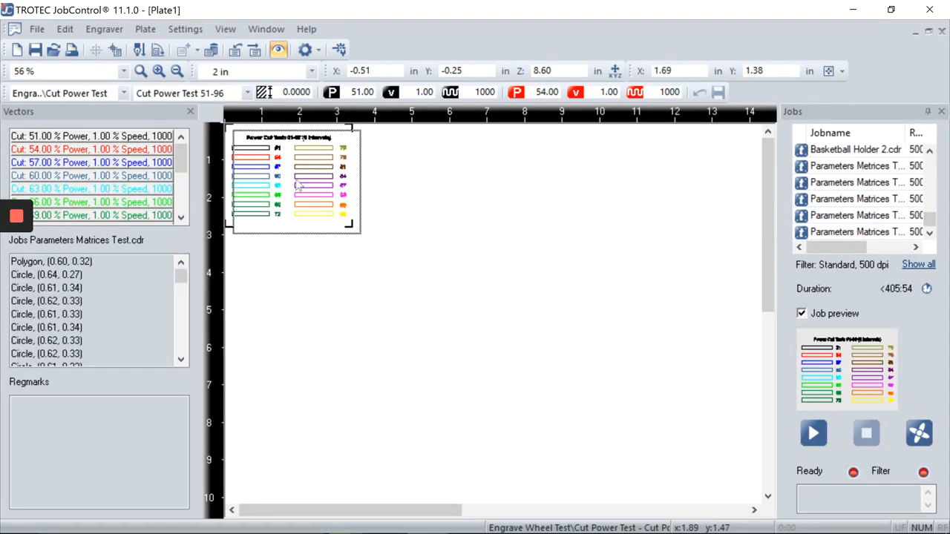
# Step: Confirm the Cut Power Test 51-96 material and start cutting the job
pyautogui.click(415, 191)
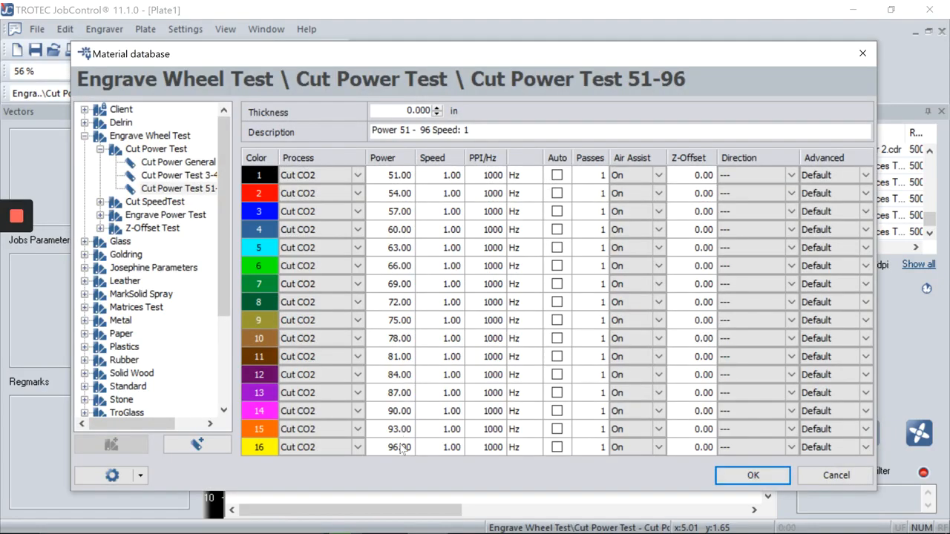
pyautogui.click(739, 476)
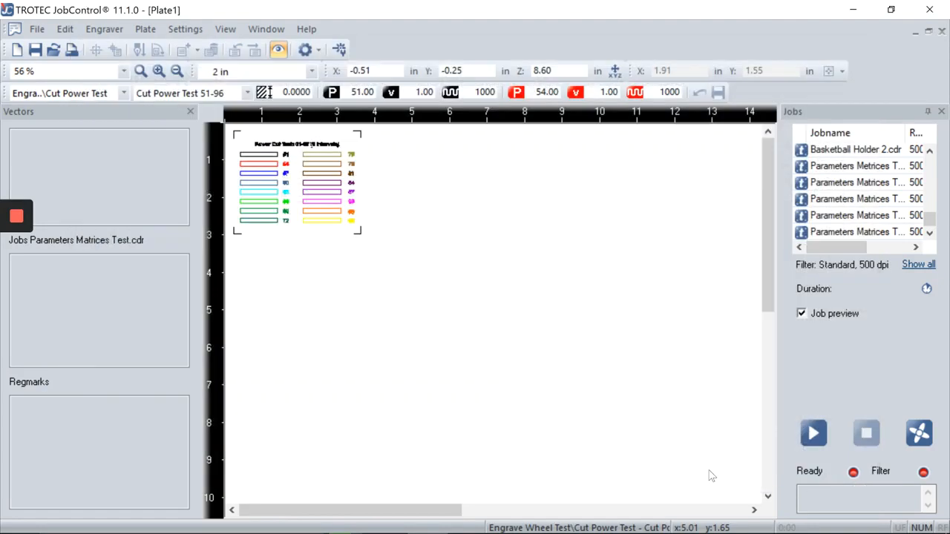
pyautogui.click(812, 438)
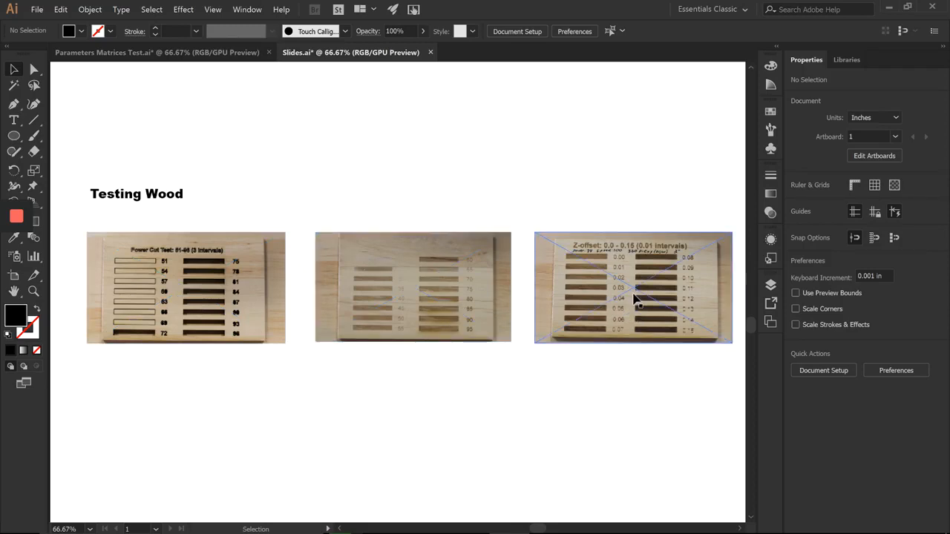
# Step: Zoom to 150% on the Testing Wood title and the Power Cut Test photo
pyautogui.hotkey('ctrl', '1')
pyautogui.scroll(1, 223, 349)
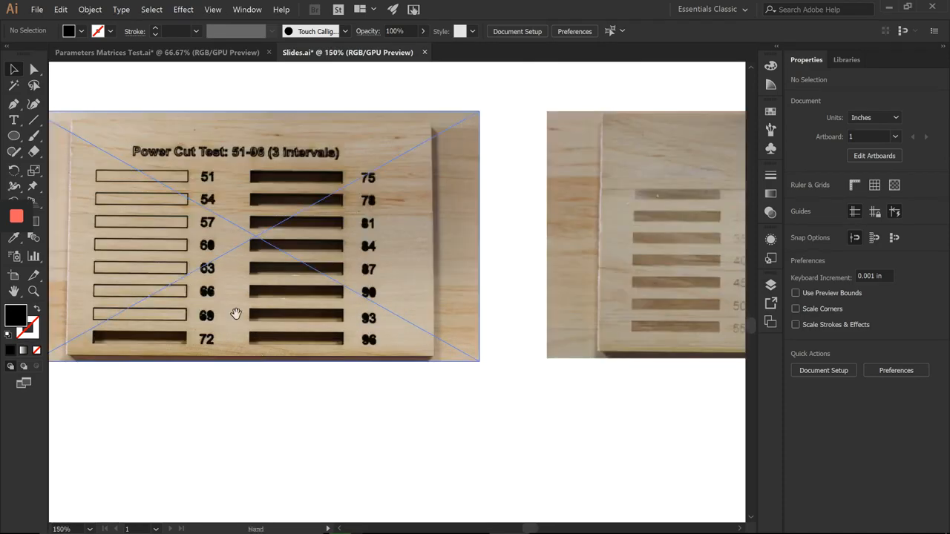
pyautogui.moveTo(235, 314); pyautogui.dragTo(266, 358)
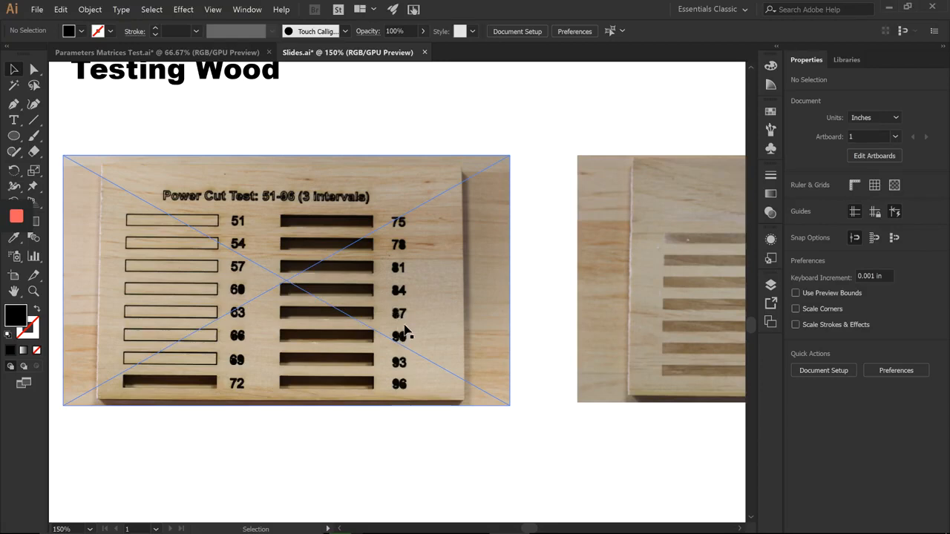
# Step: Pan across to the next wood test photo, with burned strips labelled 35 to 95
pyautogui.press('space')
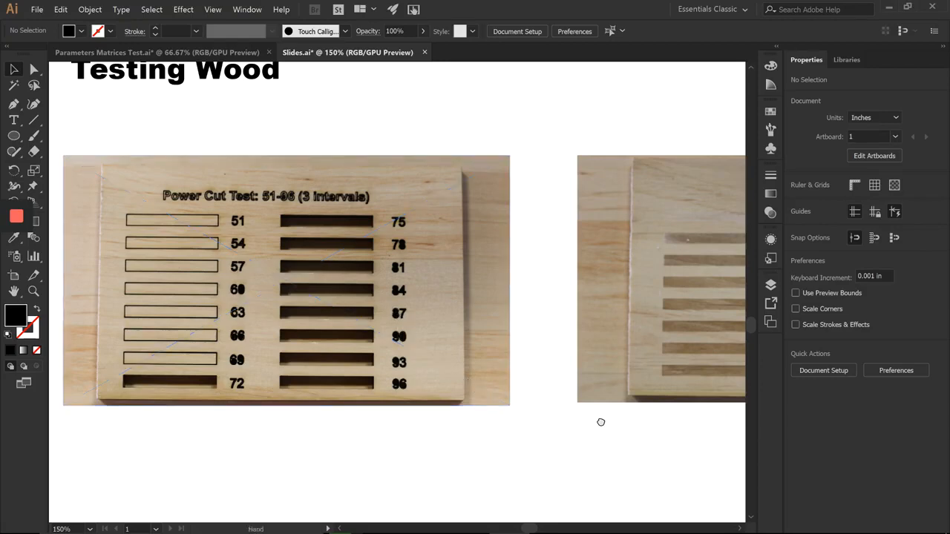
pyautogui.moveTo(601, 423); pyautogui.dragTo(299, 420)
pyautogui.moveTo(550, 420); pyautogui.dragTo(477, 421)
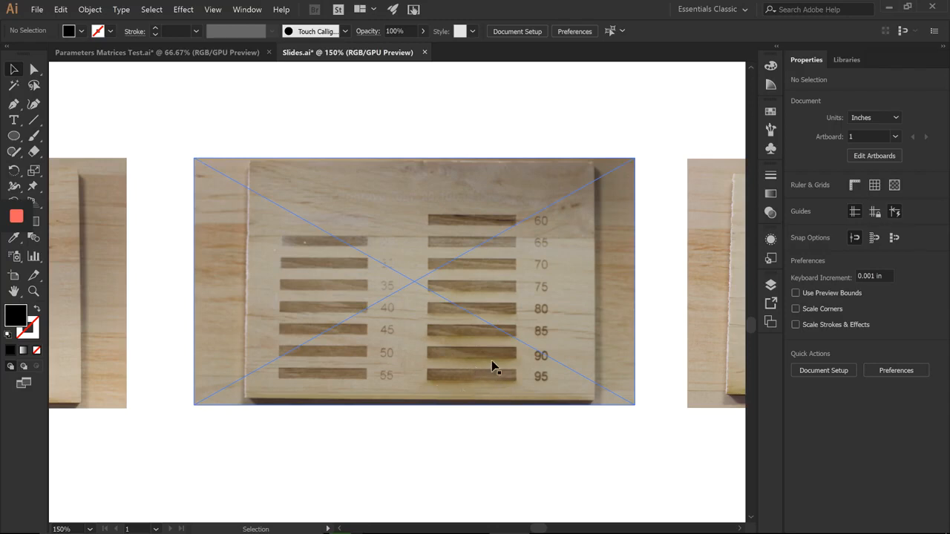
# Step: Pan to the wood Z-offset photo, then zoom out to 66.67% onto the Testing 6mm Acrylic slide
pyautogui.press('space')
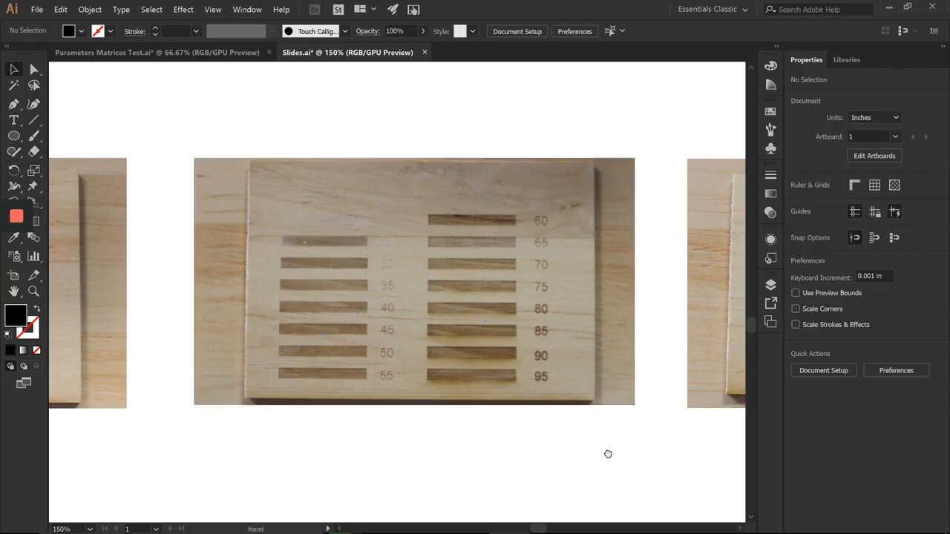
pyautogui.moveTo(608, 454); pyautogui.dragTo(373, 443)
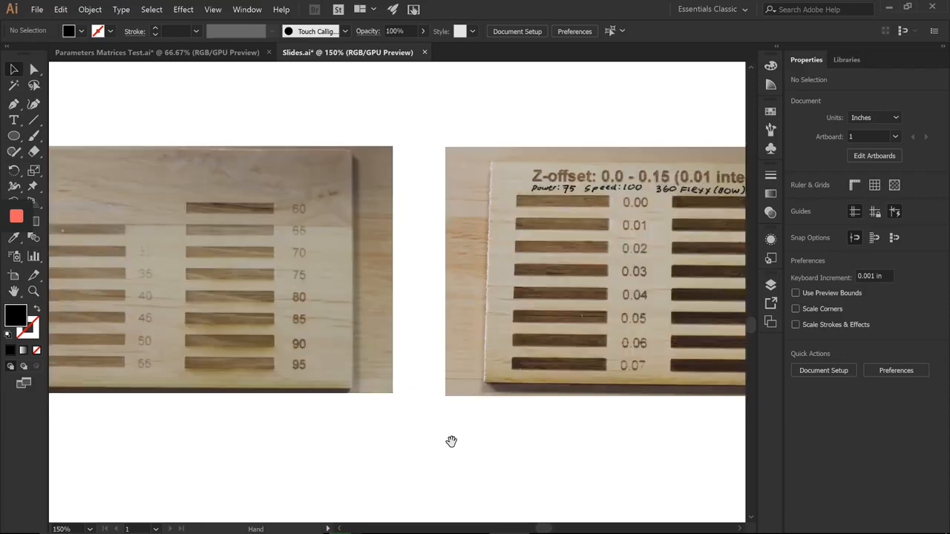
pyautogui.moveTo(450, 442); pyautogui.dragTo(211, 441)
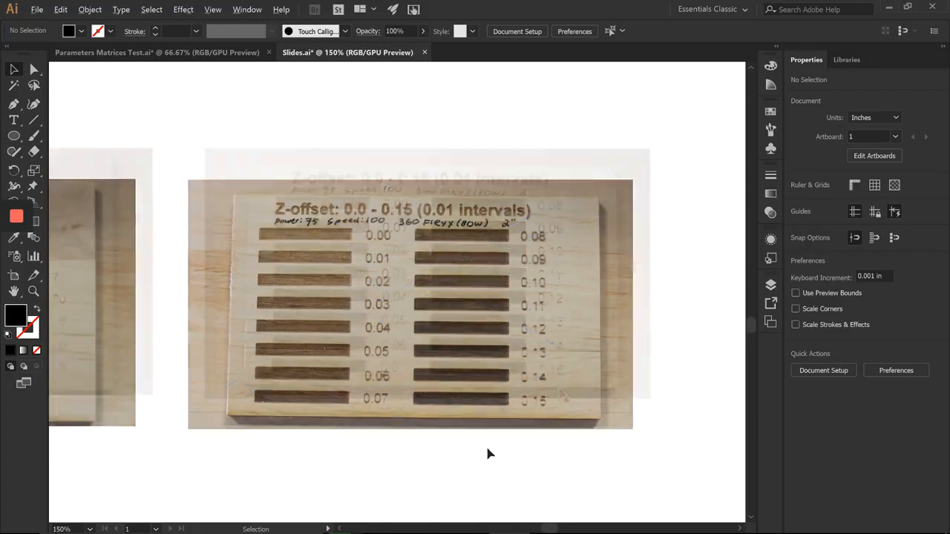
pyautogui.scroll(-2, 487, 452)
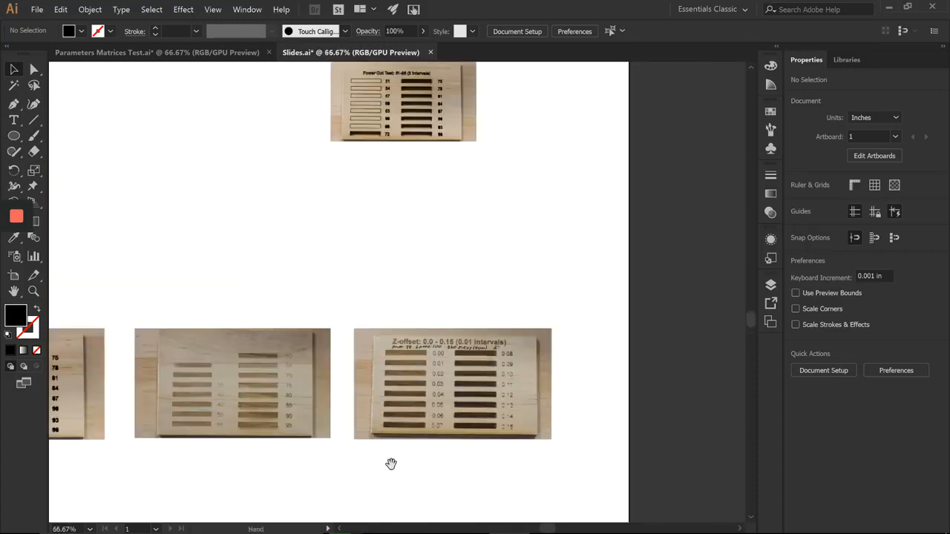
pyautogui.moveTo(391, 464); pyautogui.dragTo(553, 378)
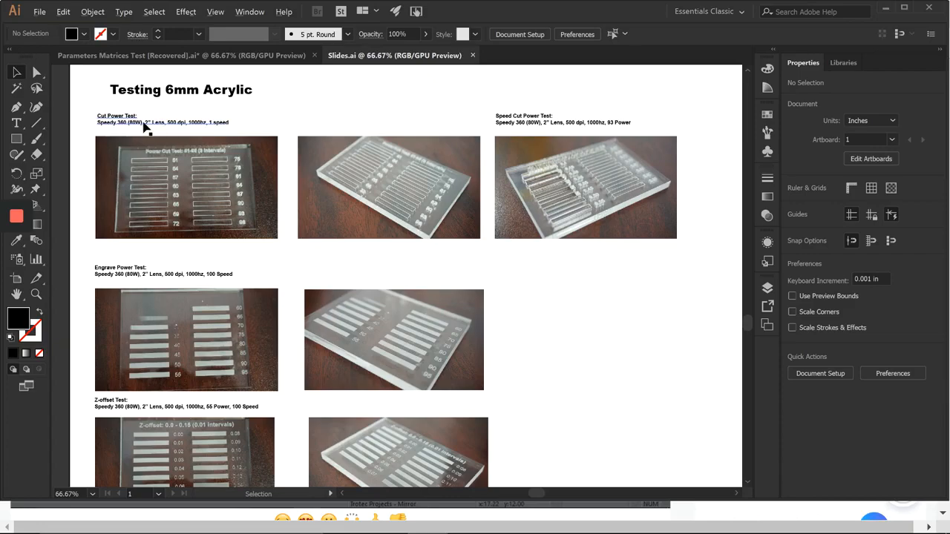
# Step: Zoom to 150% on the acrylic Cut Power Test photo, pan to the Speed Cut Power Test photo, then zoom out
pyautogui.scroll(2, 146, 127)
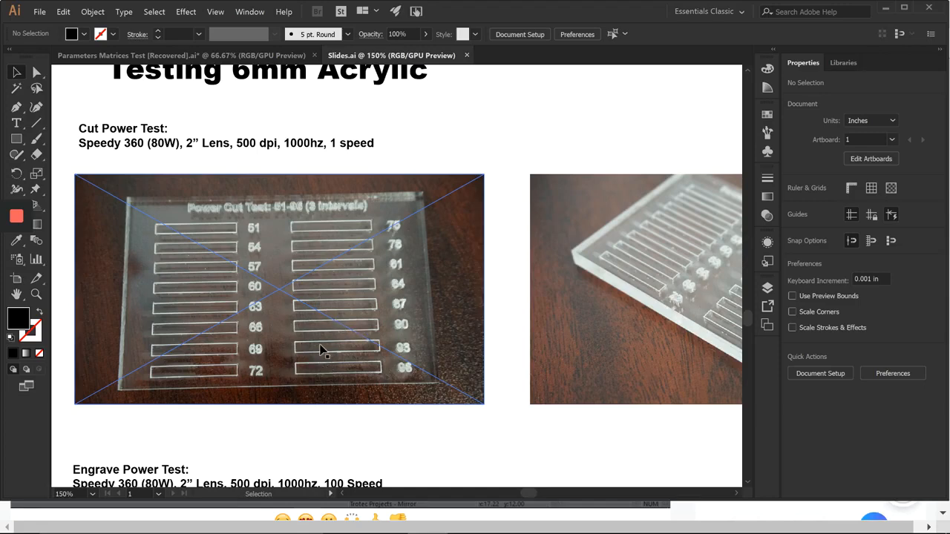
pyautogui.moveTo(513, 326); pyautogui.dragTo(220, 331)
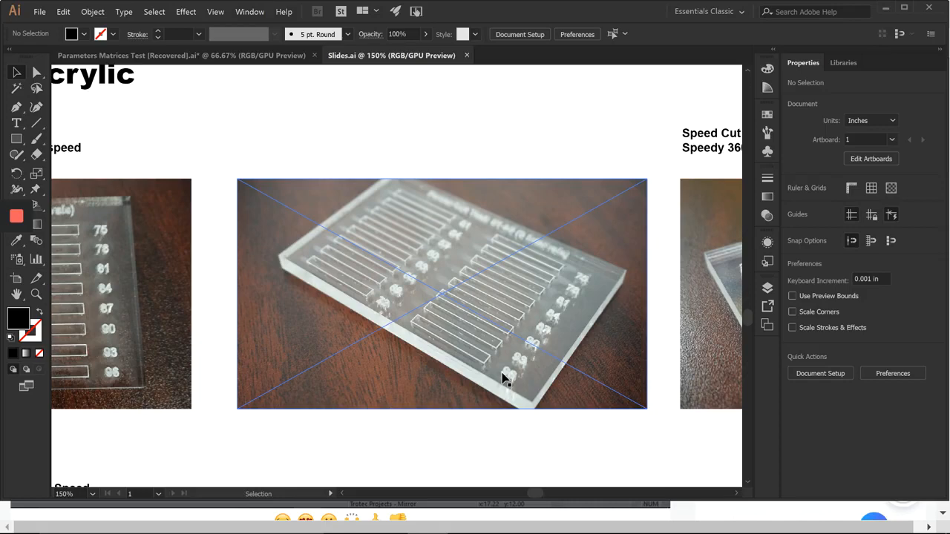
pyautogui.press('space')
pyautogui.moveTo(646, 357); pyautogui.dragTo(333, 369)
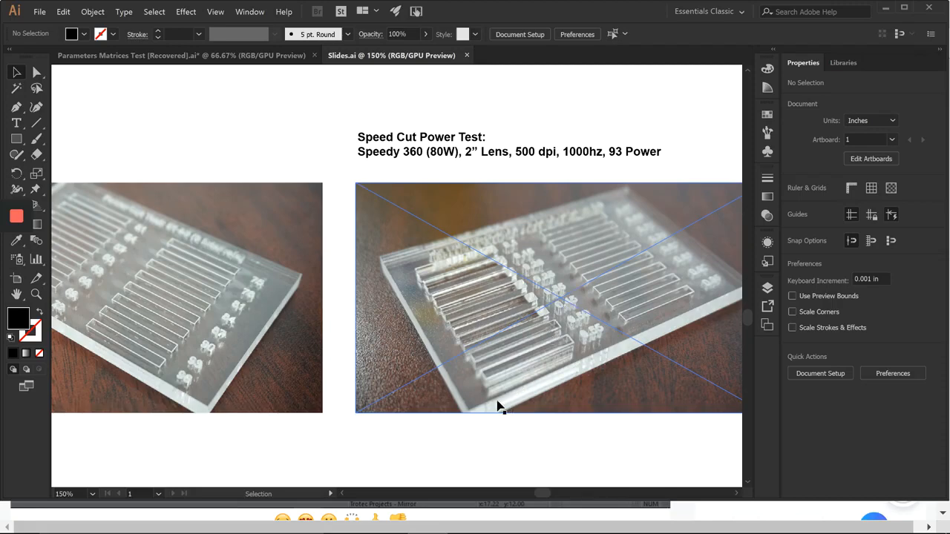
pyautogui.scroll(-1, 498, 403)
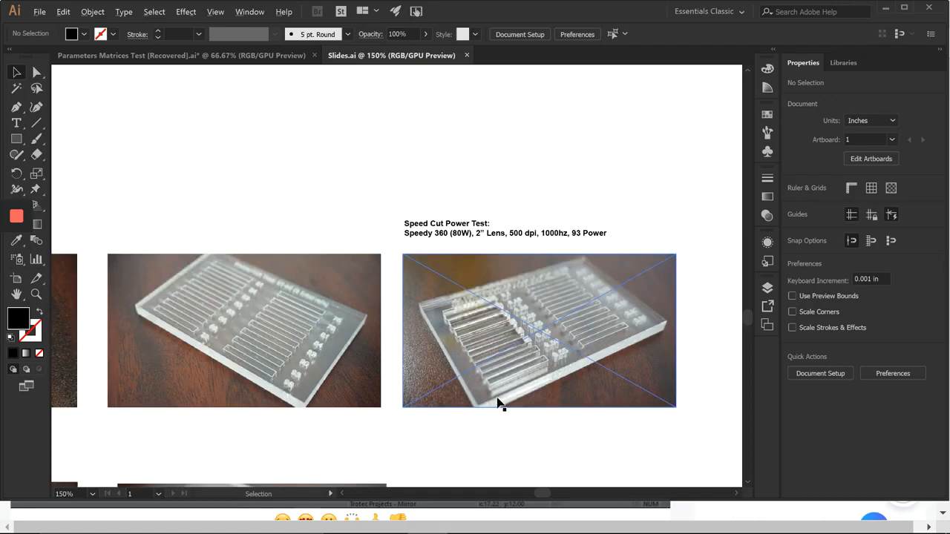
pyautogui.scroll(-1, 499, 403)
# Step: Zoom to 150% on the acrylic Engrave Power Test and pan to its angled photo
pyautogui.moveTo(439, 419); pyautogui.dragTo(498, 388)
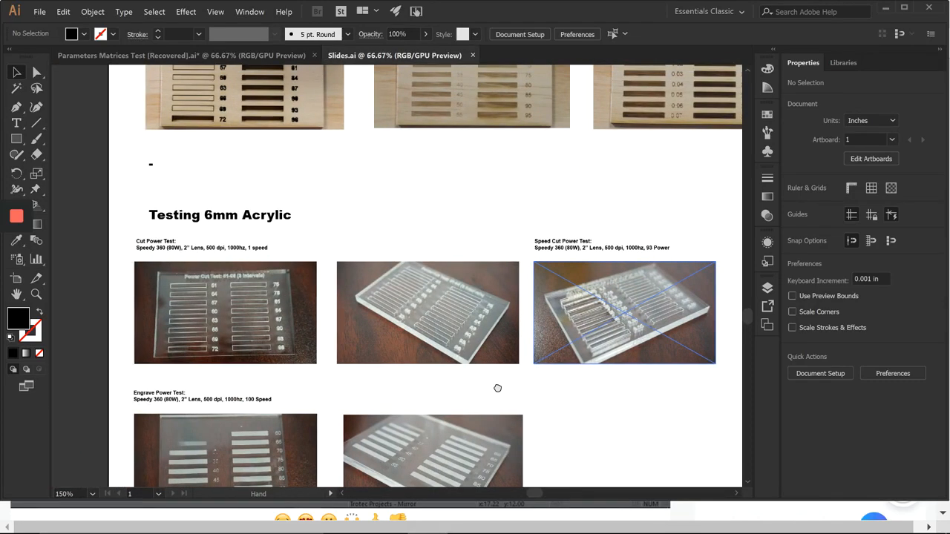
pyautogui.scroll(-5, 498, 389)
pyautogui.scroll(1, 329, 299)
pyautogui.scroll(1, 353, 326)
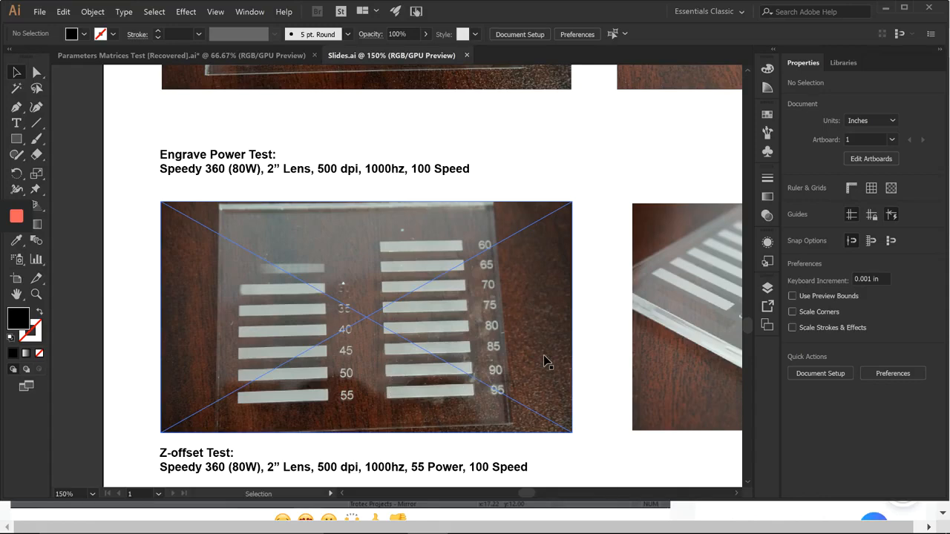
pyautogui.hscroll(5, 544, 356)
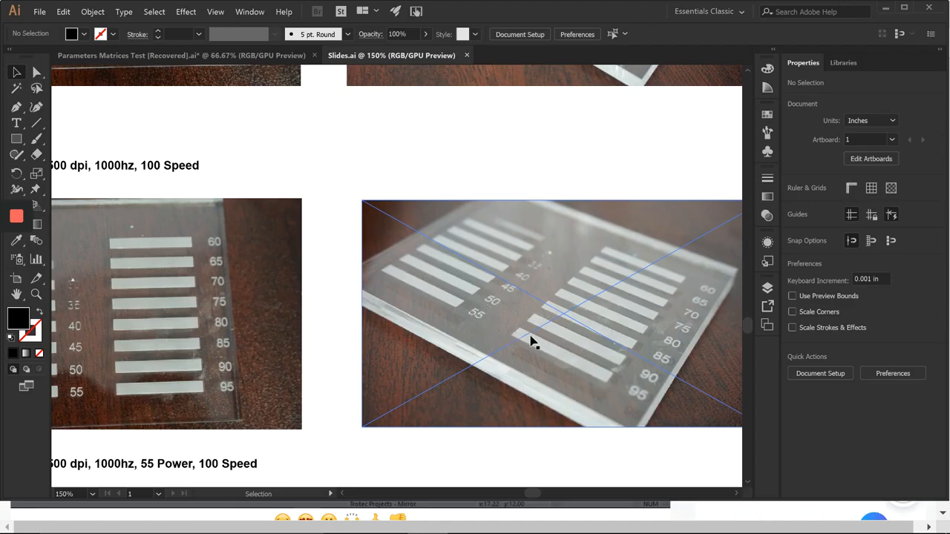
pyautogui.press('space')
pyautogui.moveTo(441, 374); pyautogui.dragTo(504, 347)
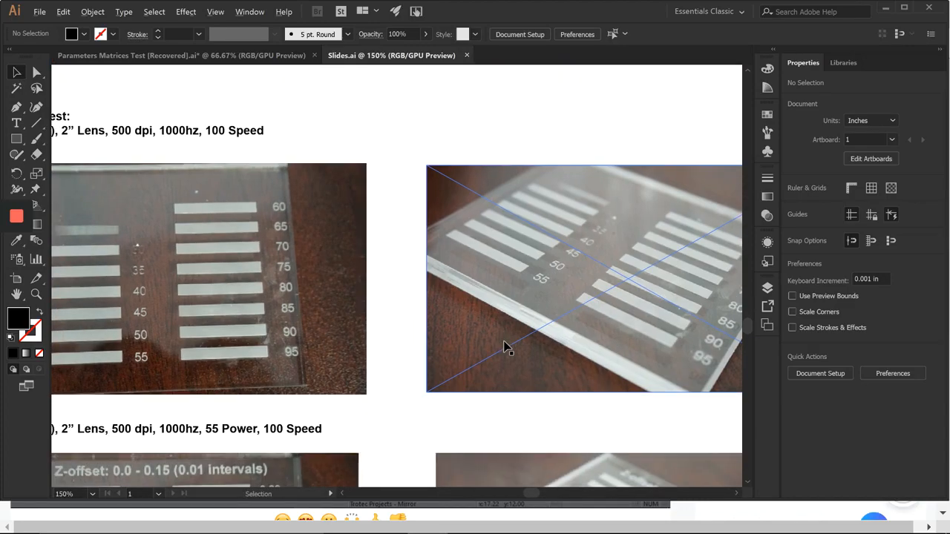
# Step: Move down to the acrylic Z-offset Test photos, ending on the angled 0.0–0.15 offset plate
pyautogui.scroll(-1, 504, 343)
pyautogui.moveTo(414, 389); pyautogui.dragTo(468, 250)
pyautogui.scroll(1, 310, 326)
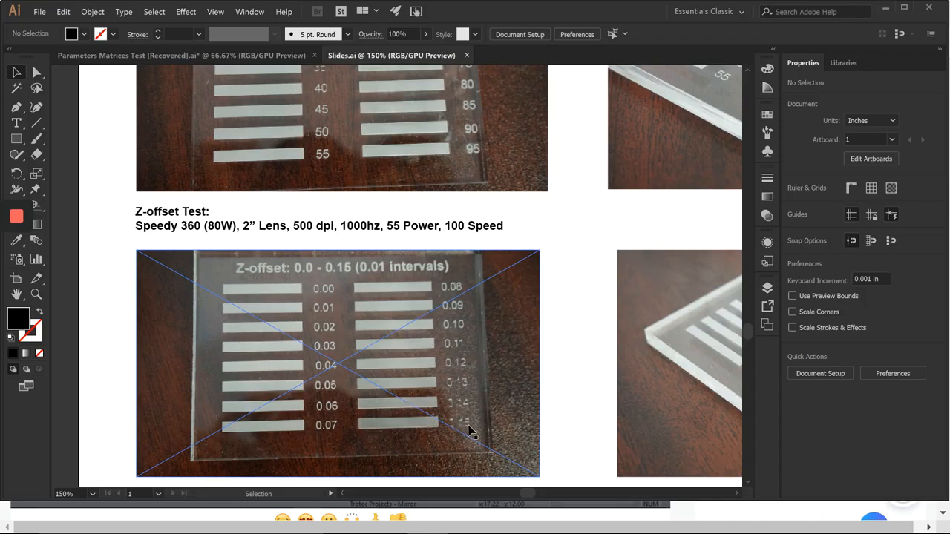
pyautogui.press('space')
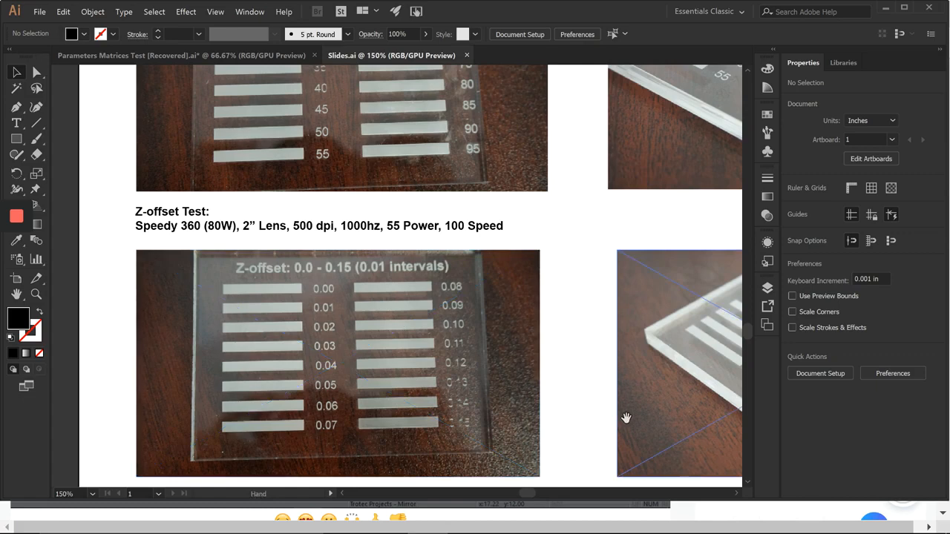
pyautogui.moveTo(625, 418); pyautogui.dragTo(252, 391)
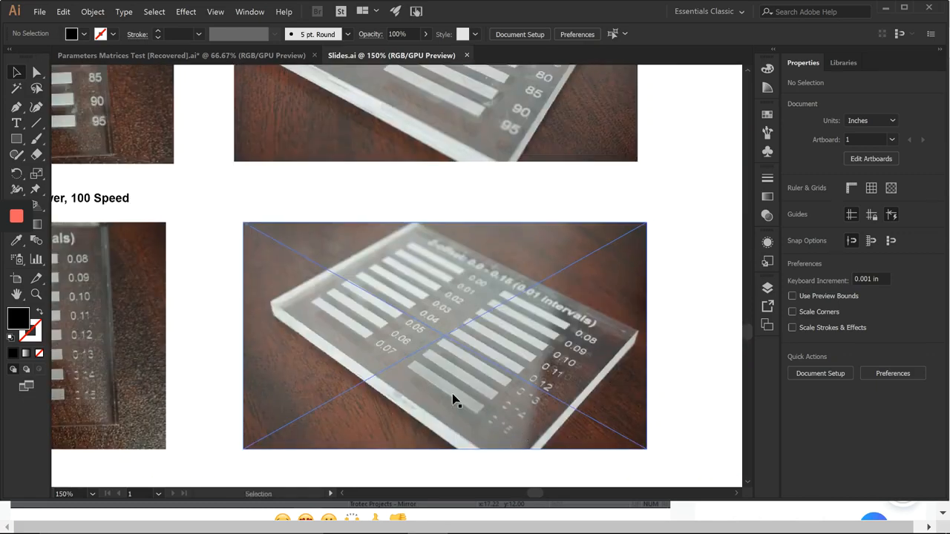